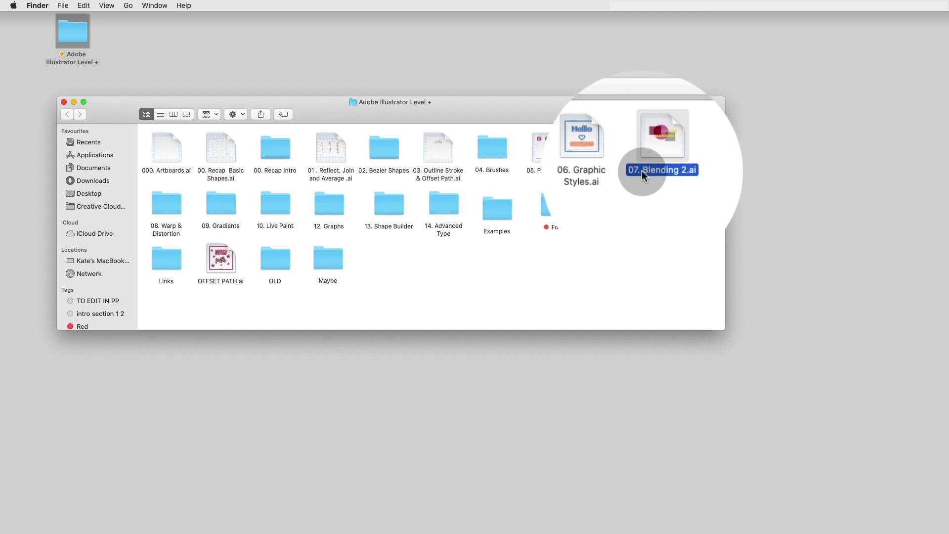
- Open the file 07. Blending 2.ai with Adobe Illustrator 2021
right_click(648, 159)
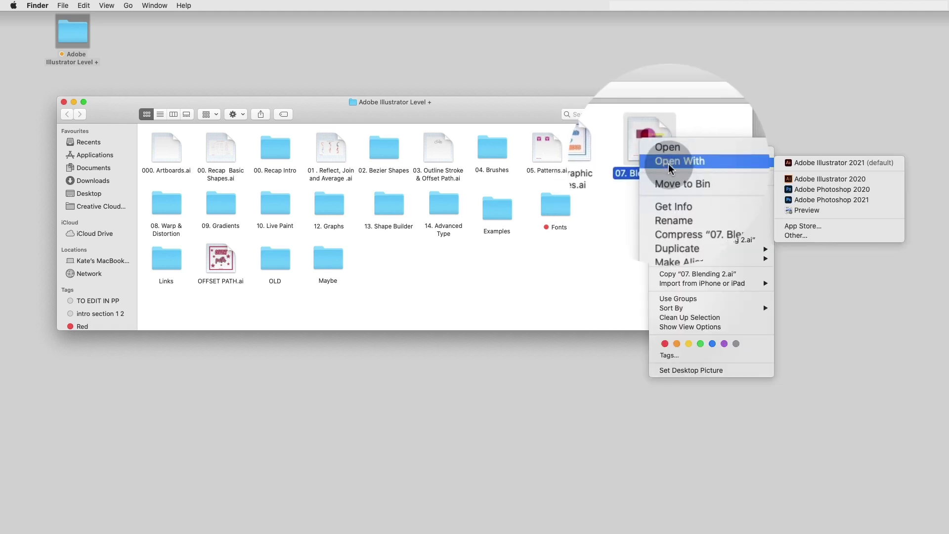
mouse_move(742, 164)
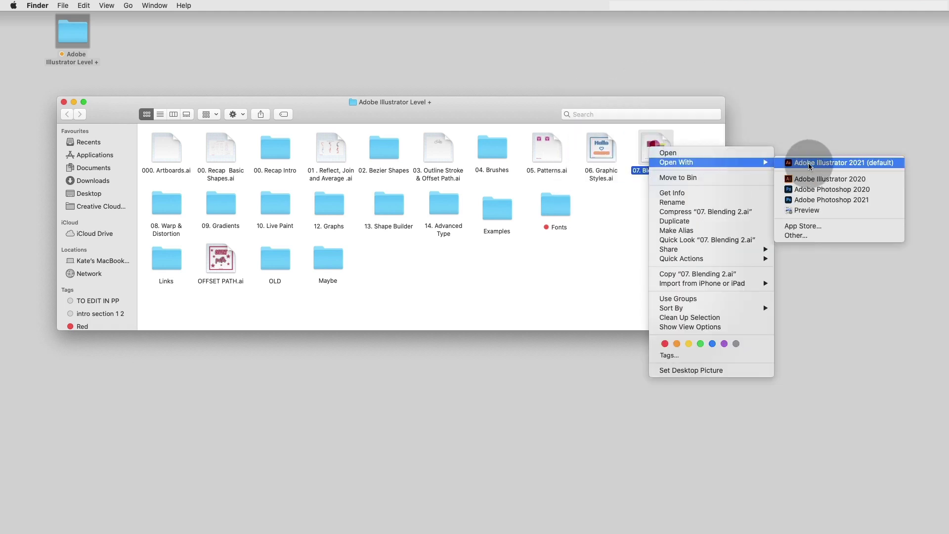
click(808, 162)
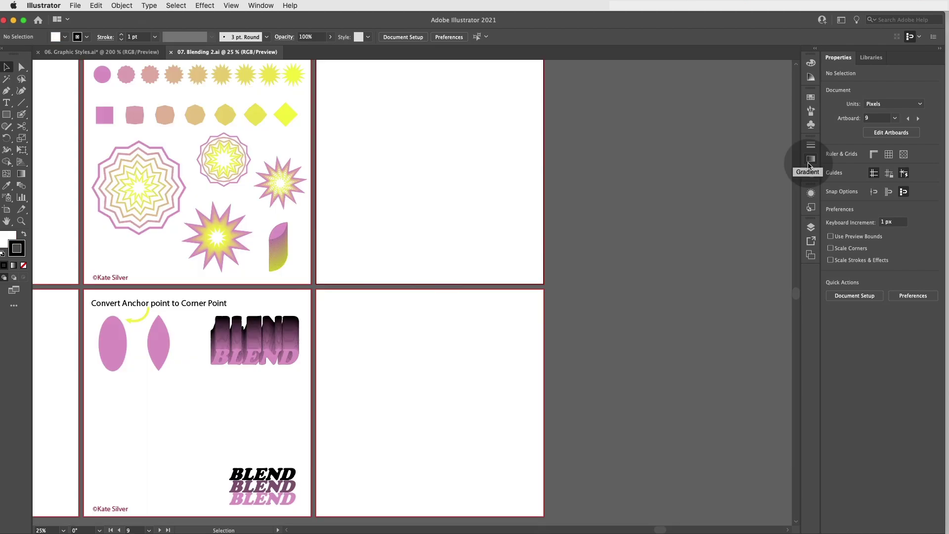
- Look over the artboards with the blending examples and check the blend object in the circle-to-star row
click(275, 188)
scroll(286, 192, left, 15)
scroll(286, 191, up, 3)
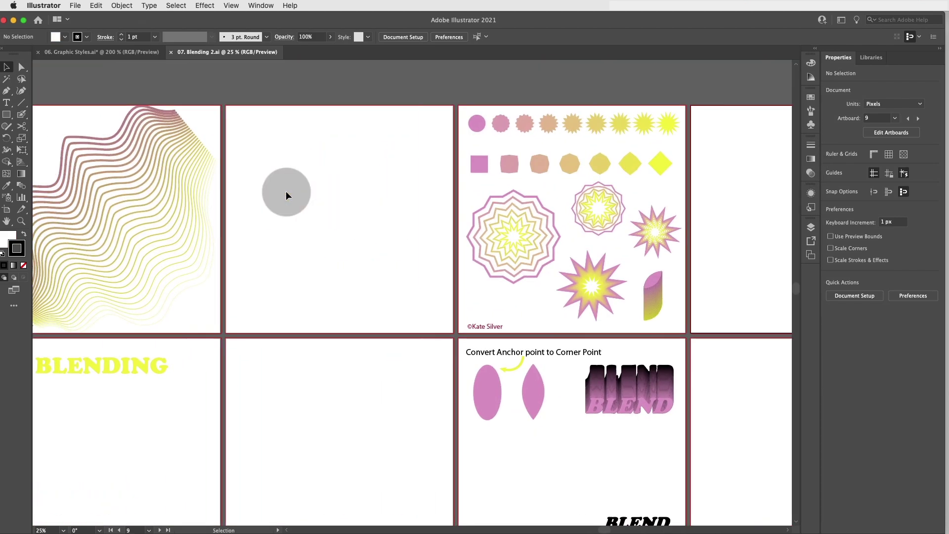
scroll(286, 191, left, 5)
scroll(283, 191, right, 5)
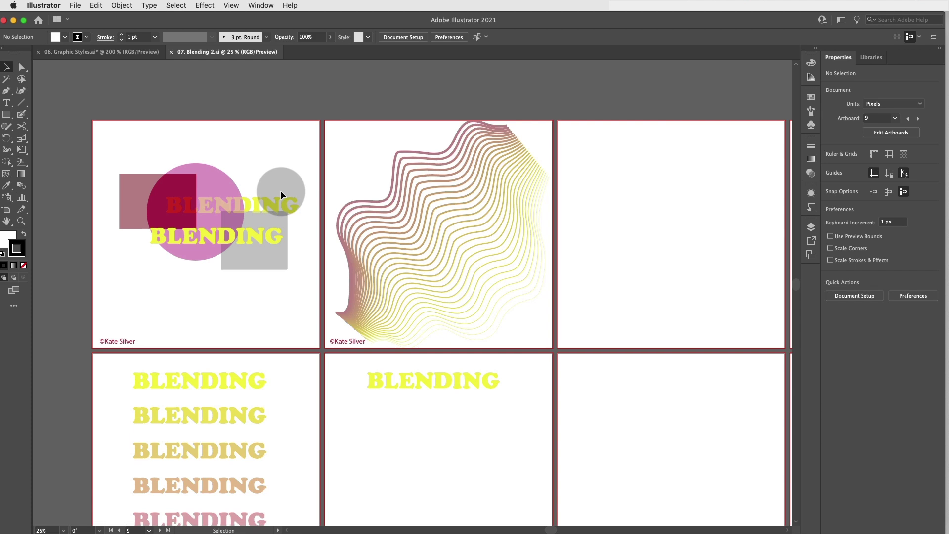
scroll(280, 190, down, 5)
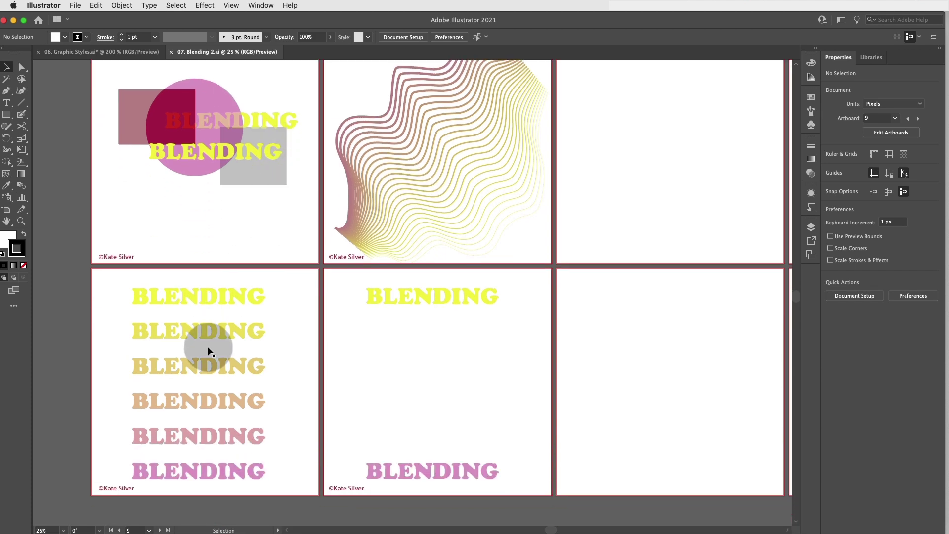
scroll(390, 305, right, 10)
scroll(392, 308, right, 15)
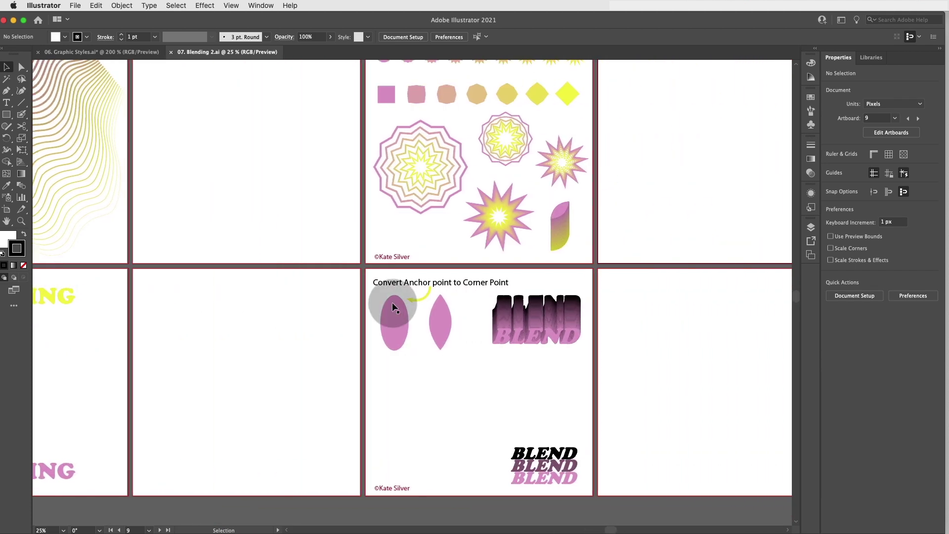
scroll(393, 307, up, 1)
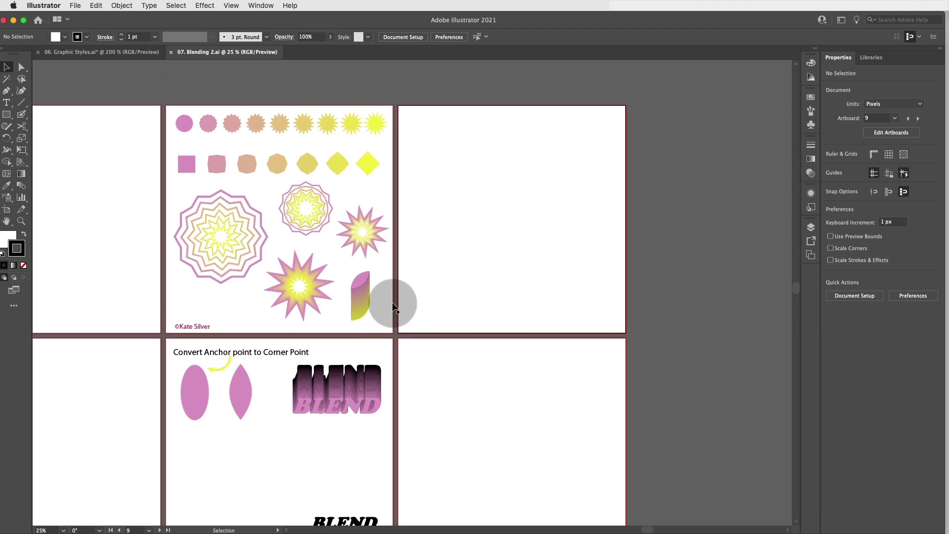
scroll(393, 307, down, 2)
scroll(393, 307, left, 5)
scroll(393, 307, left, 12)
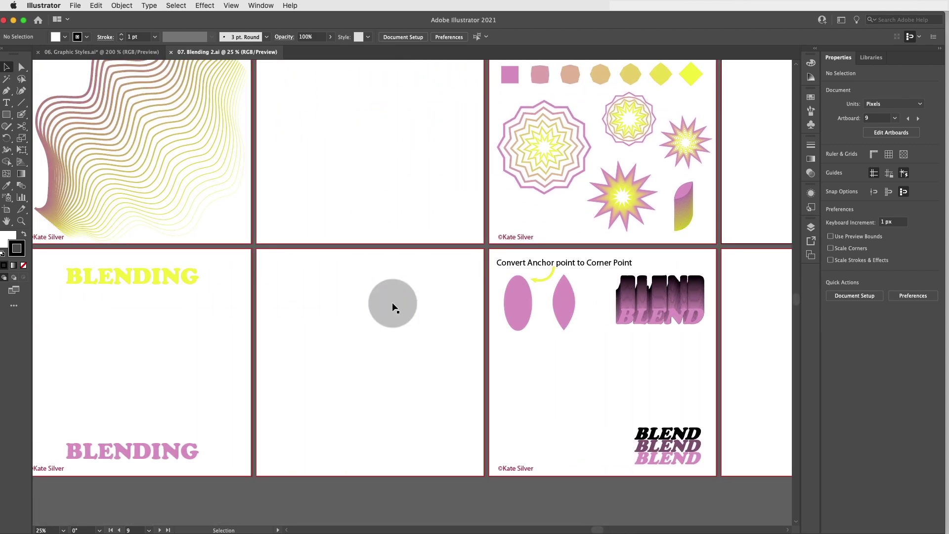
scroll(466, 253, right, 20)
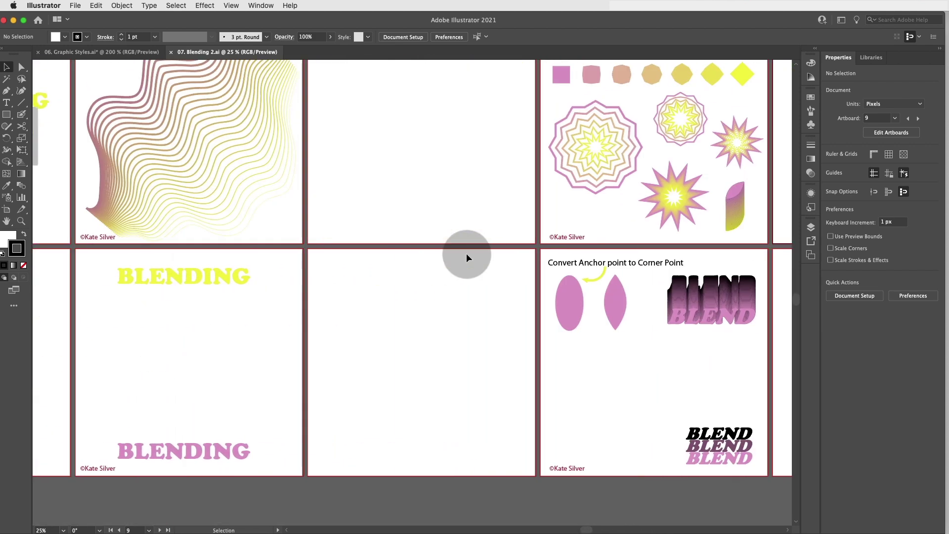
scroll(466, 254, up, 5)
scroll(465, 256, right, 1)
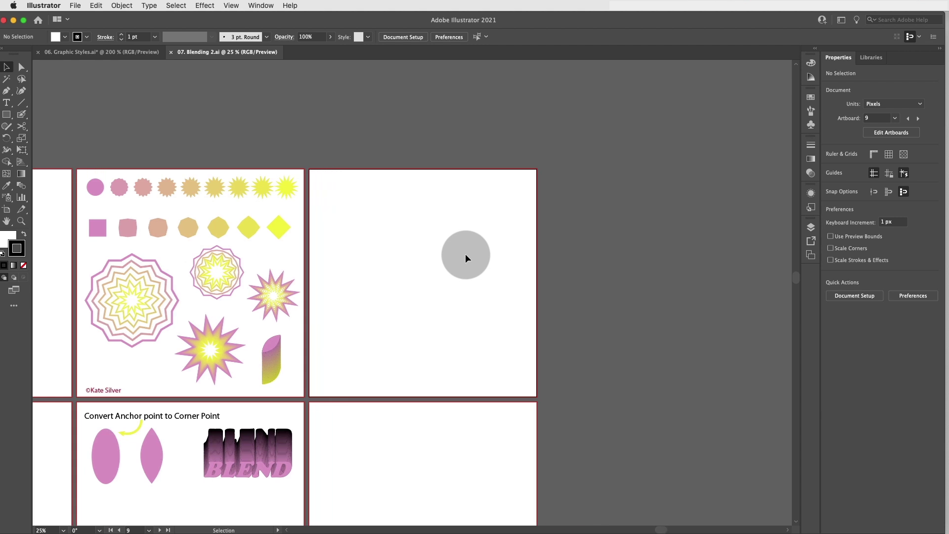
click(109, 195)
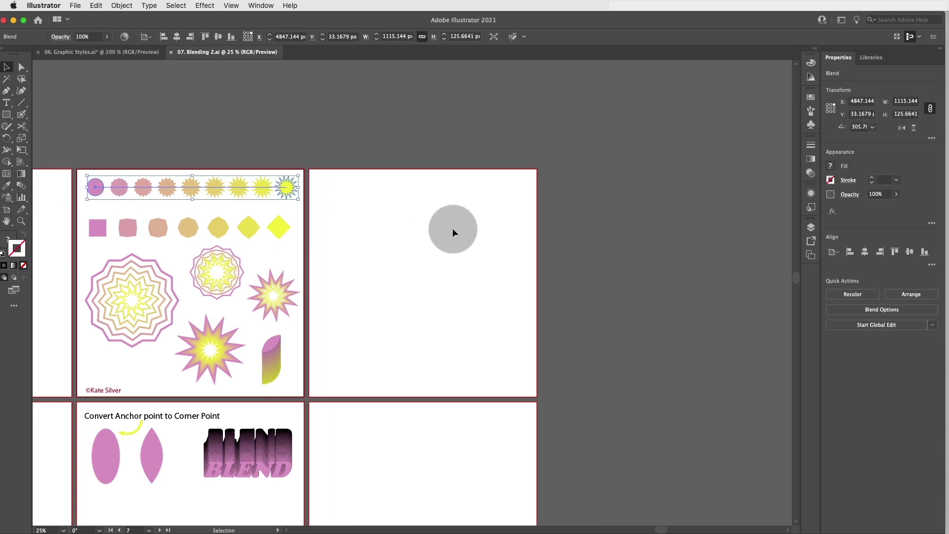
click(424, 236)
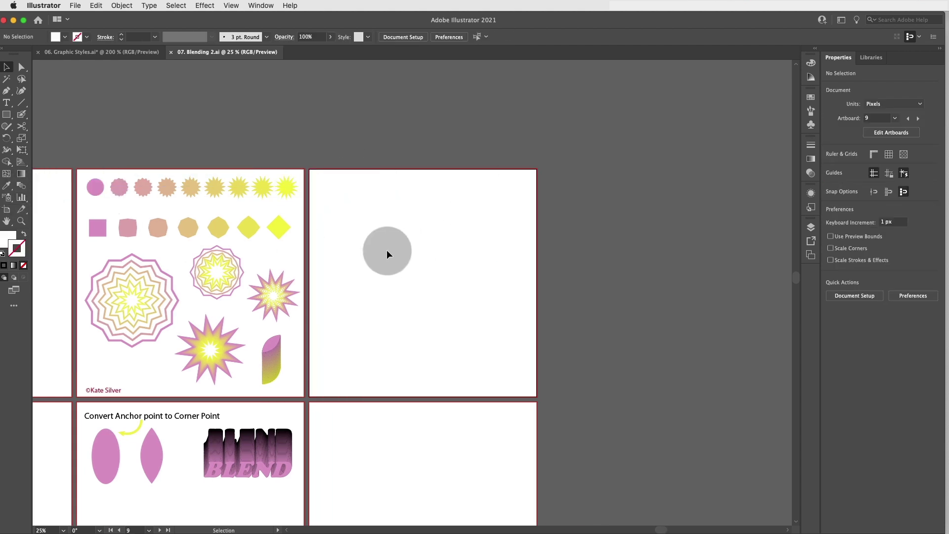
- Draw an 84 px circle in the upper-left corner of the empty artboard beside the star blend examples
click(7, 114)
click(59, 131)
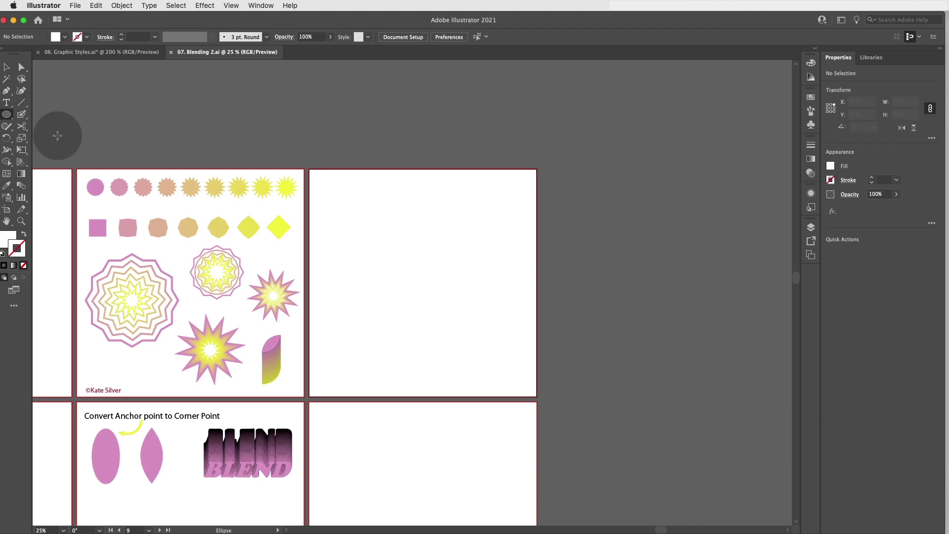
drag(325, 187, 331, 192)
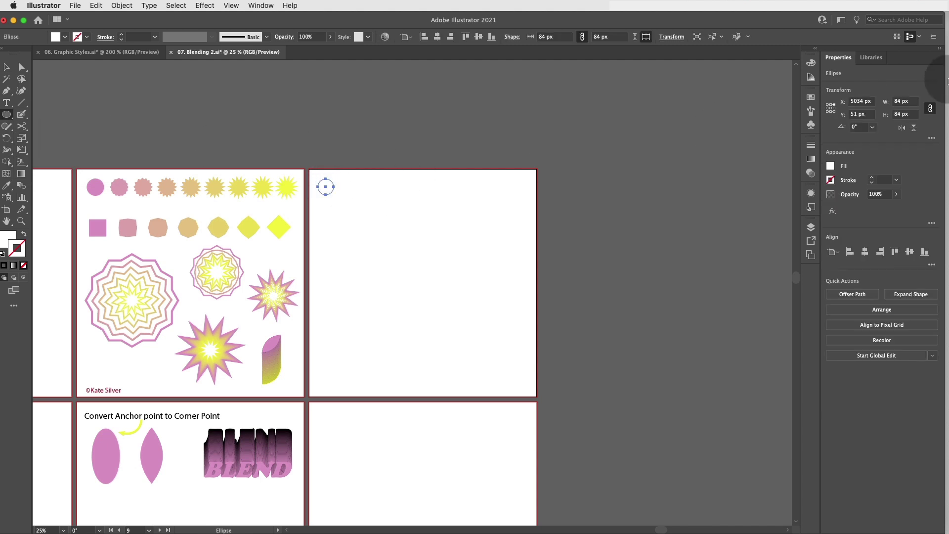
- Fill the new circle with the pink swatch and remove its stroke
click(811, 97)
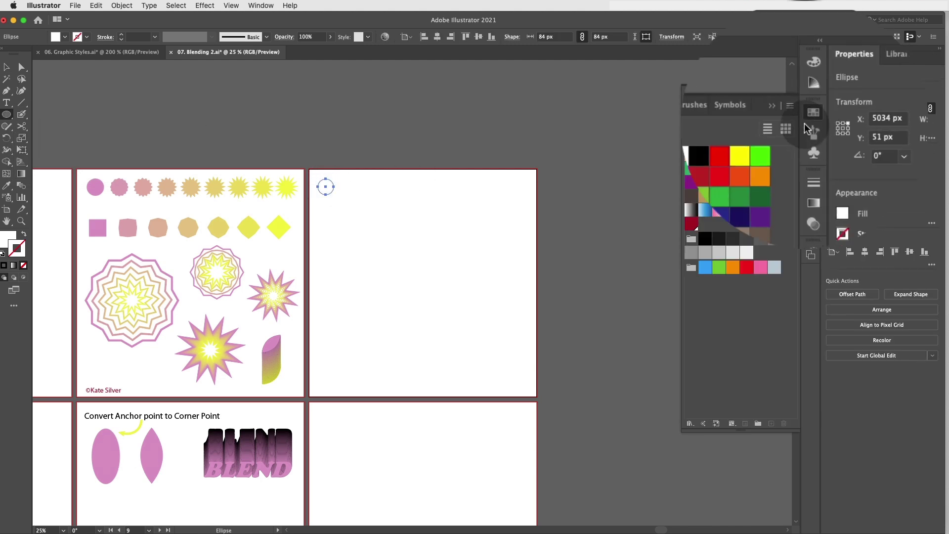
click(760, 271)
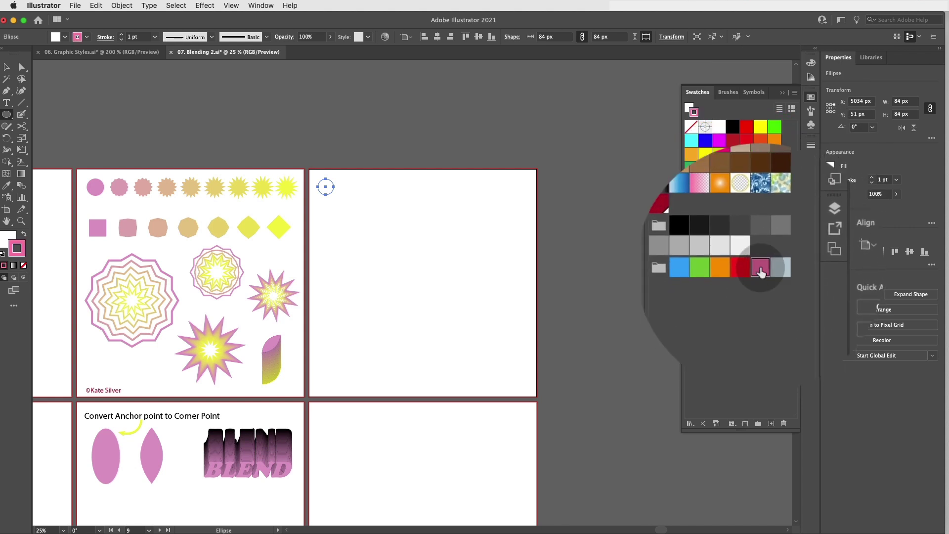
click(23, 234)
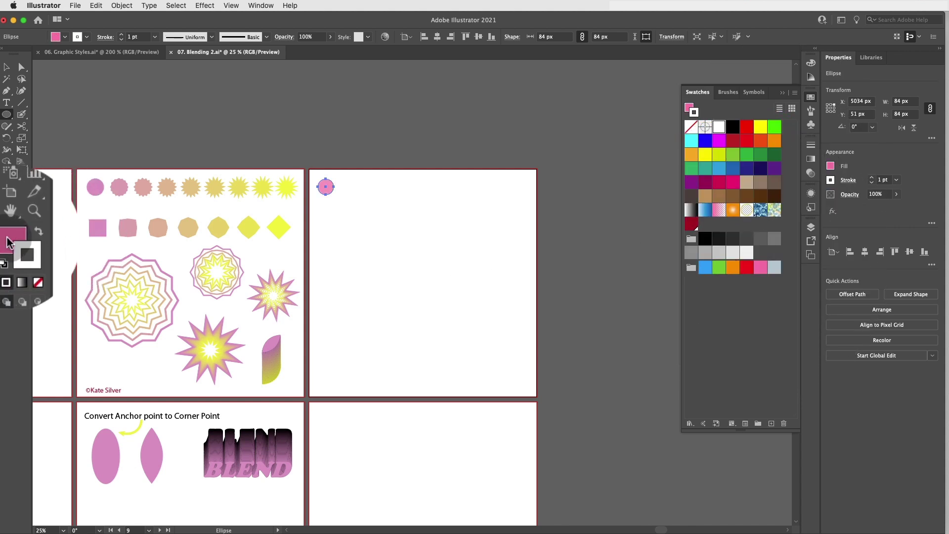
click(38, 282)
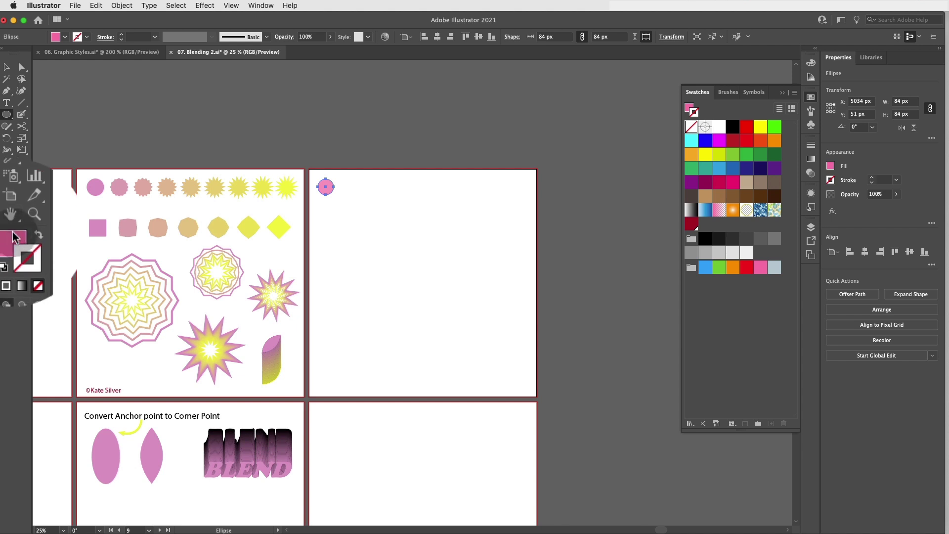
click(4, 265)
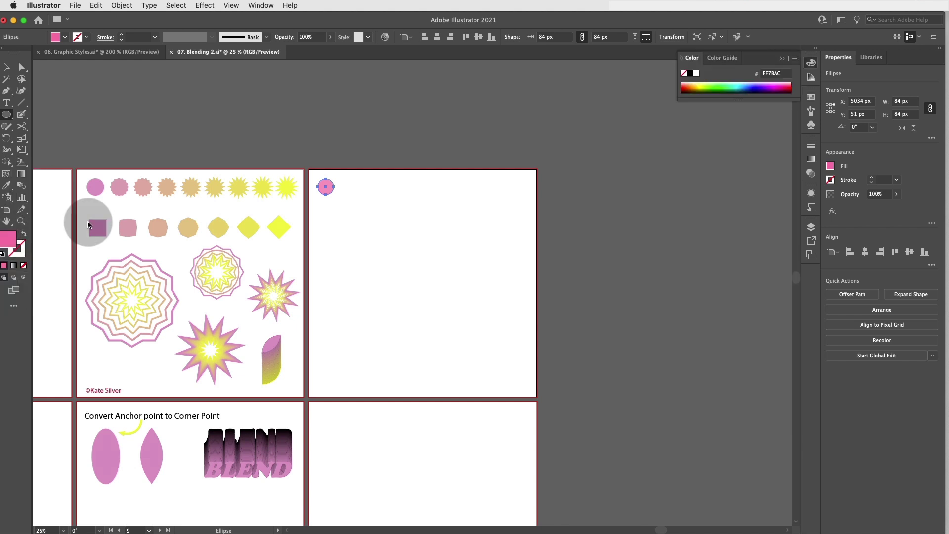
click(810, 98)
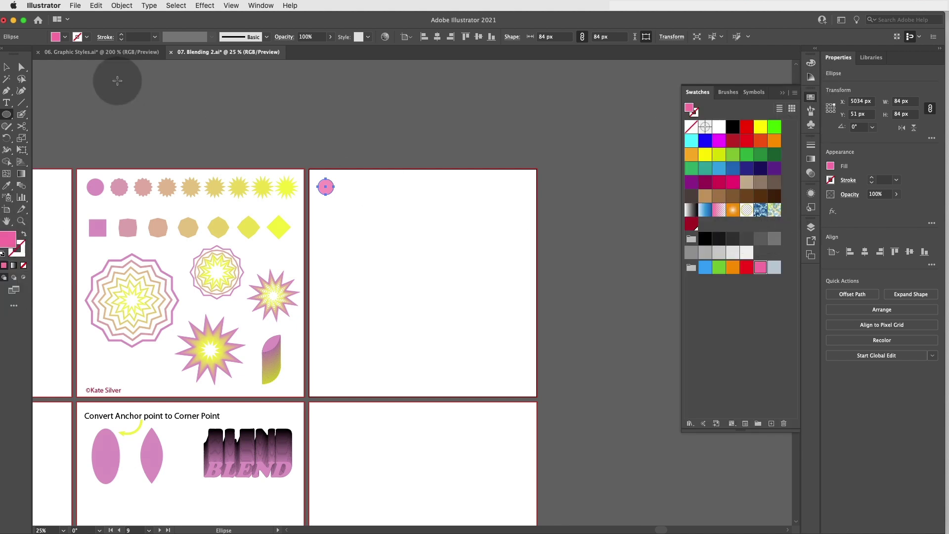
- Sample the purple-pink colour of the first circle in the example row onto the new circle with the Eyedropper
click(7, 186)
click(96, 186)
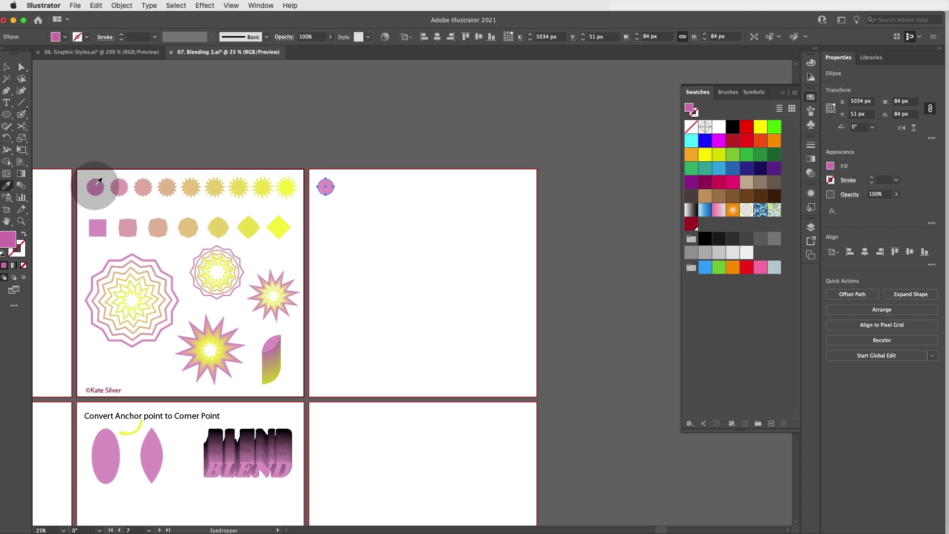
click(7, 67)
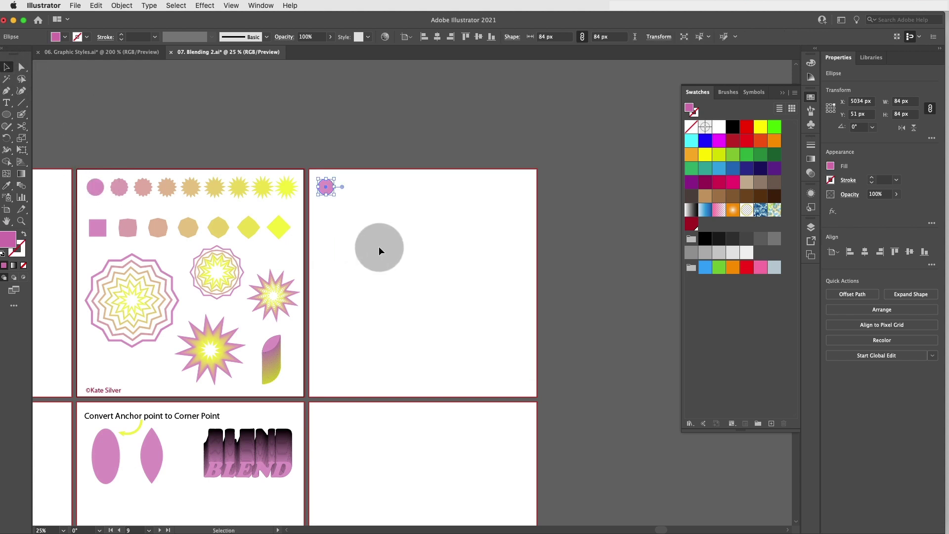
- Duplicate the circle horizontally to the right end of the artboard, level with the original, and deselect it
key(super+equal)
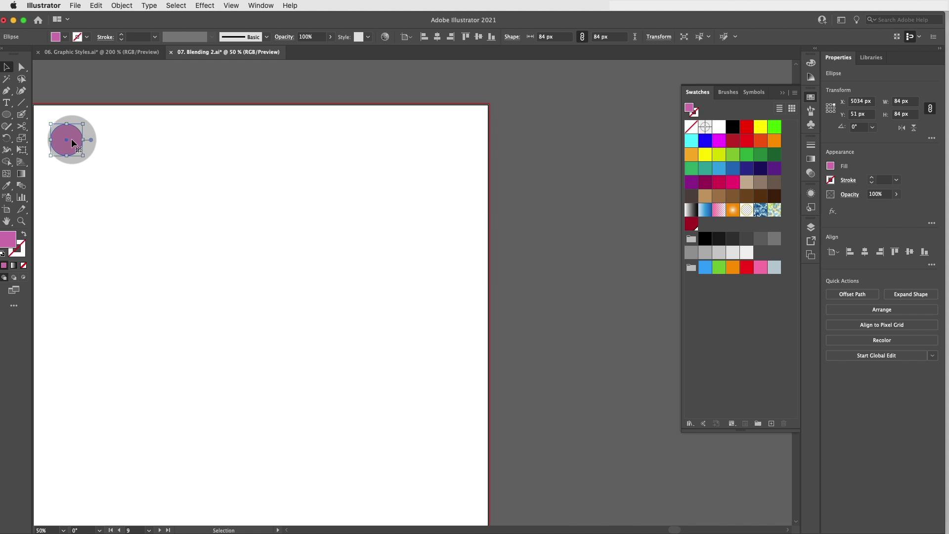
drag(67, 142, 440, 143)
click(138, 148)
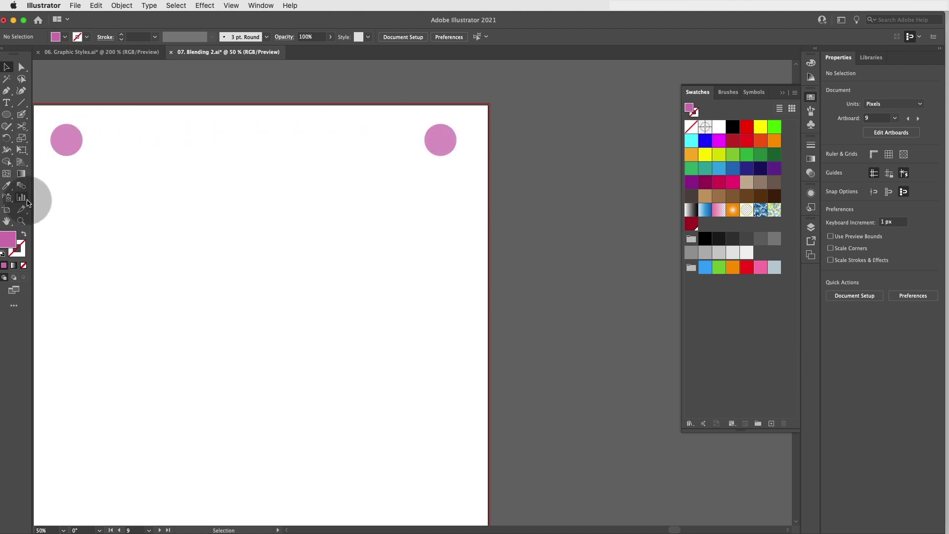
- Blend the two circles across the artboard with the Blend tool
click(36, 188)
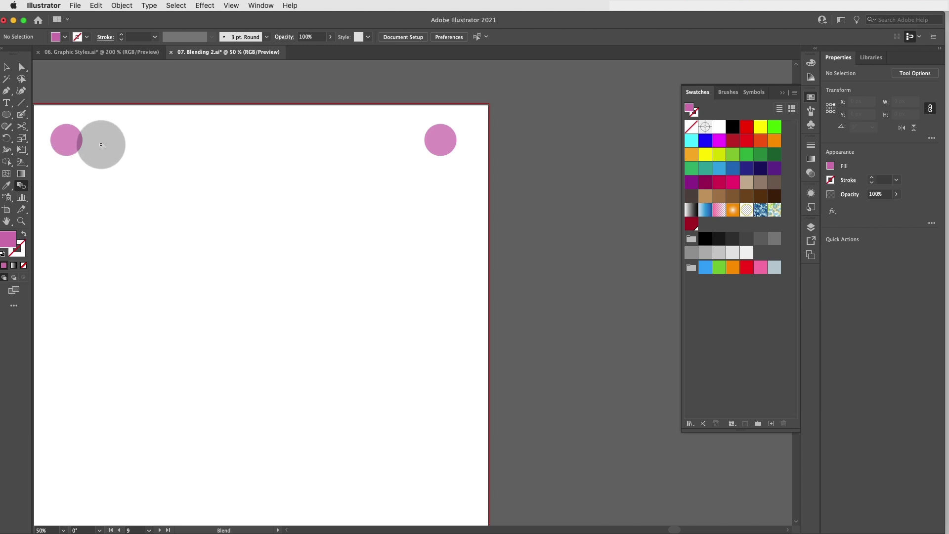
click(66, 143)
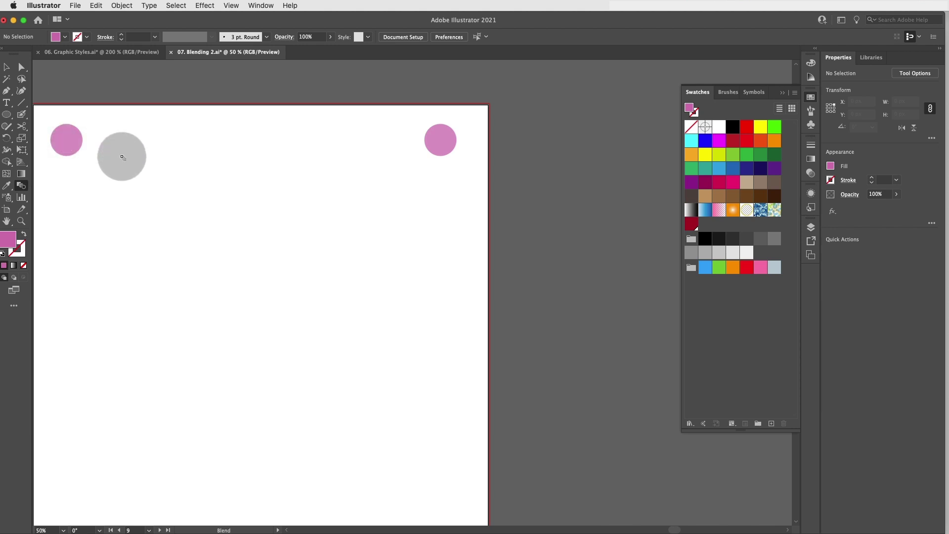
click(438, 147)
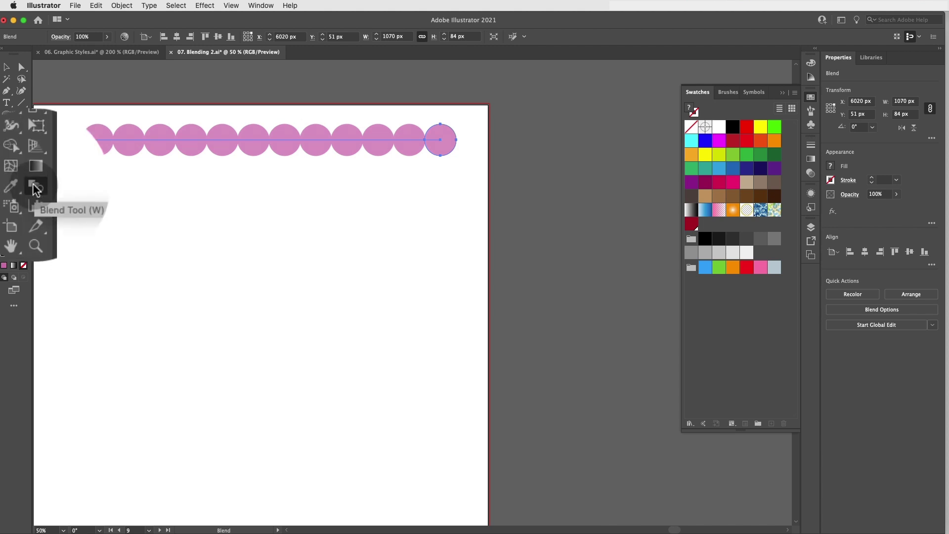
- Set the blend's spacing to Specified Steps with 7 steps and apply it
double_click(36, 189)
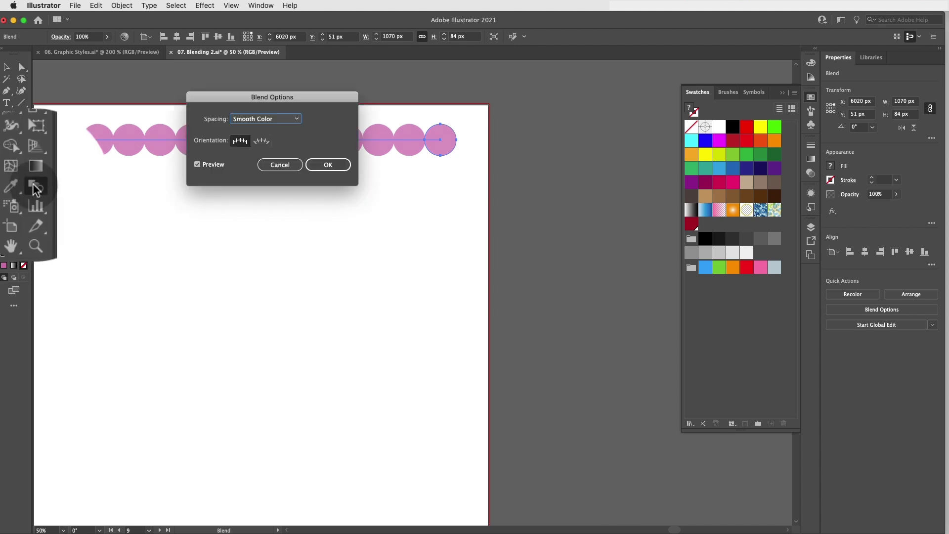
click(282, 120)
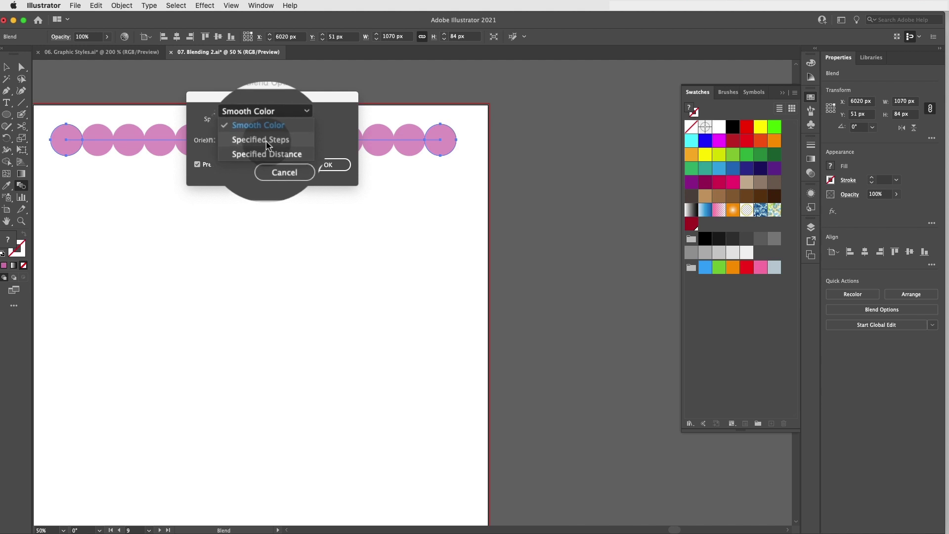
click(265, 141)
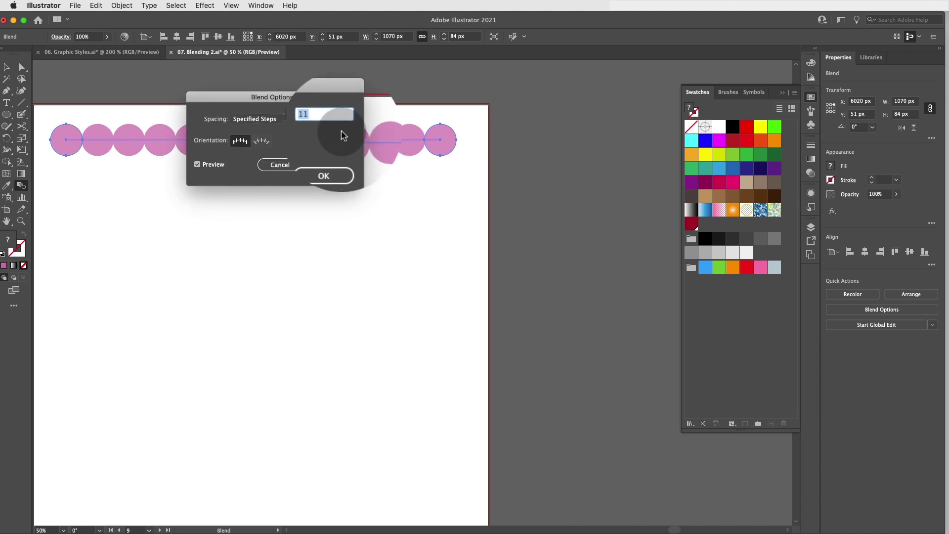
key(Down)
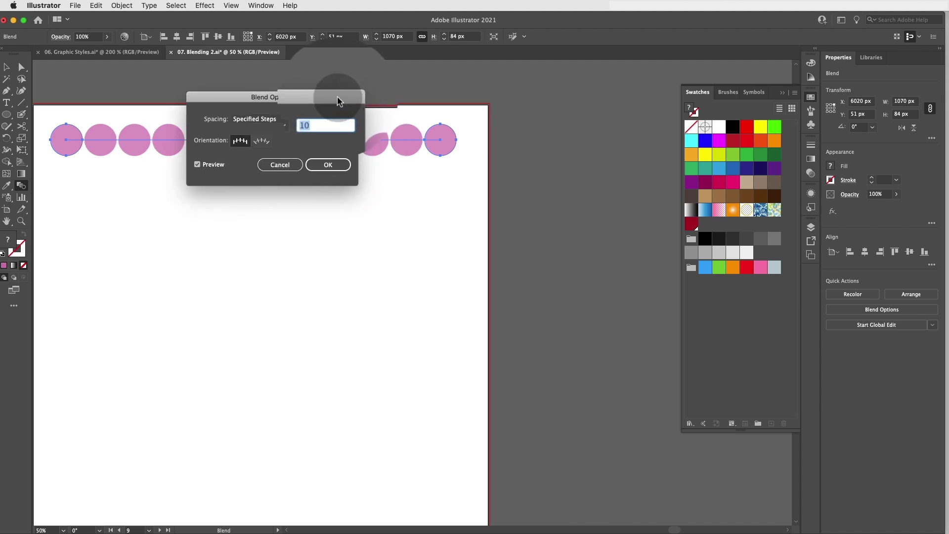
drag(338, 101, 335, 212)
key(Down)
key(Down)
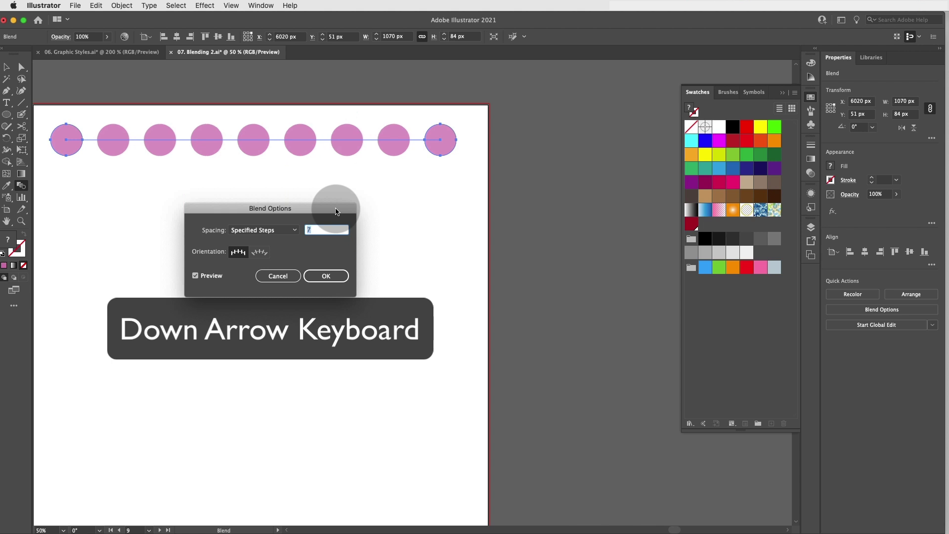
click(327, 275)
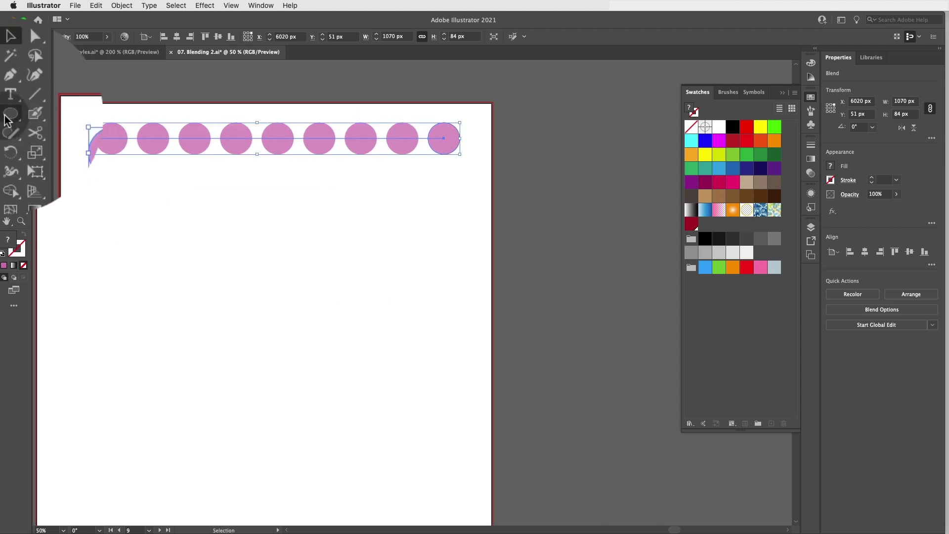
- Draw a circle about 90 px wide with the Ellipse tool below the first circle of the top row
drag(6, 120, 62, 140)
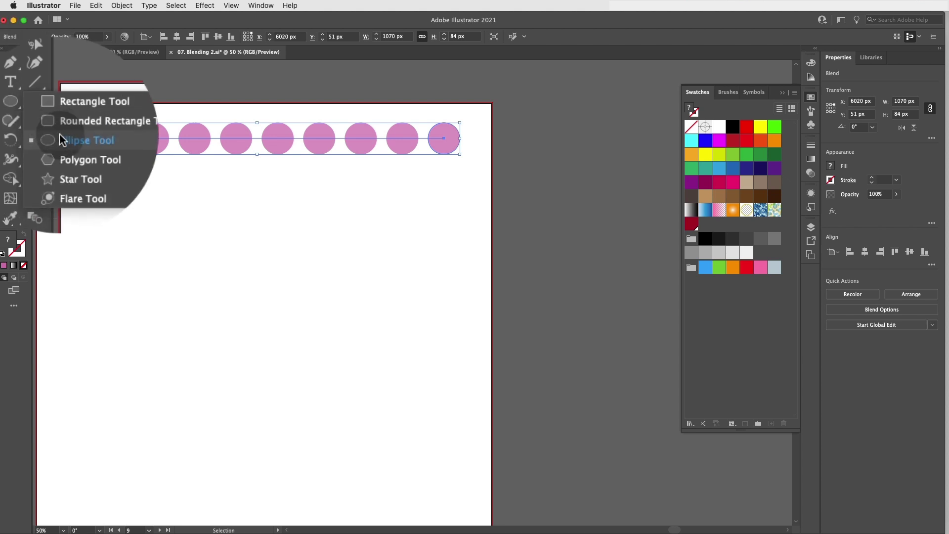
click(76, 206)
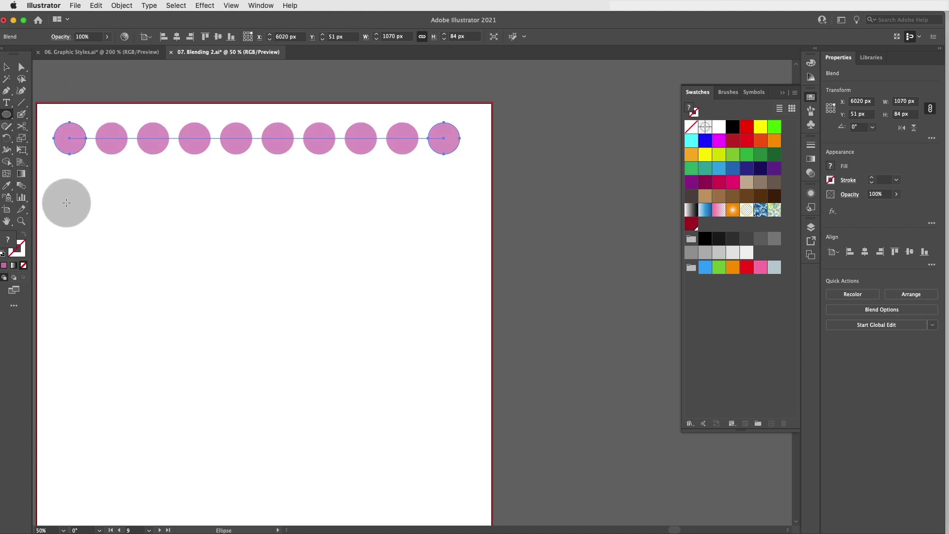
drag(67, 203, 83, 219)
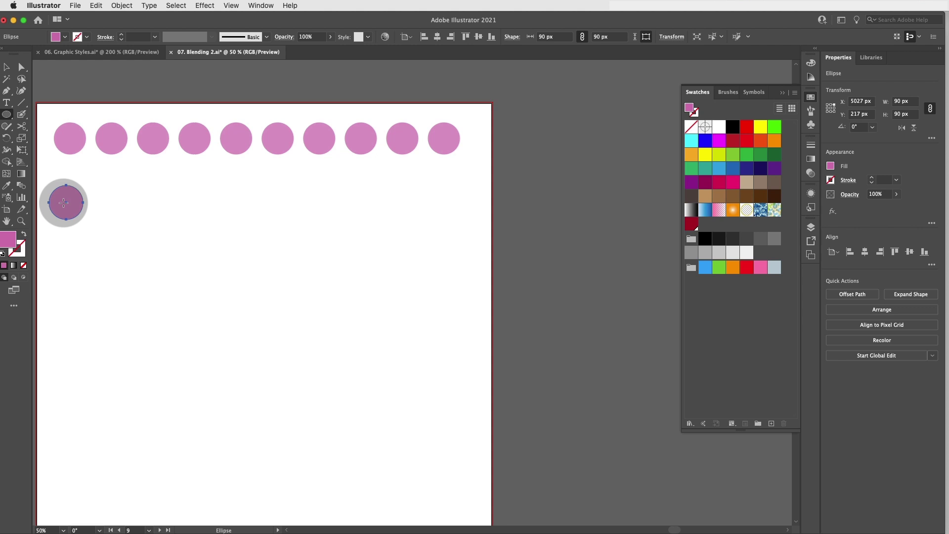
- Draw a 13-pointed star about 104 px wide at the artboard's right side, level with the second-row circle
drag(14, 113, 97, 159)
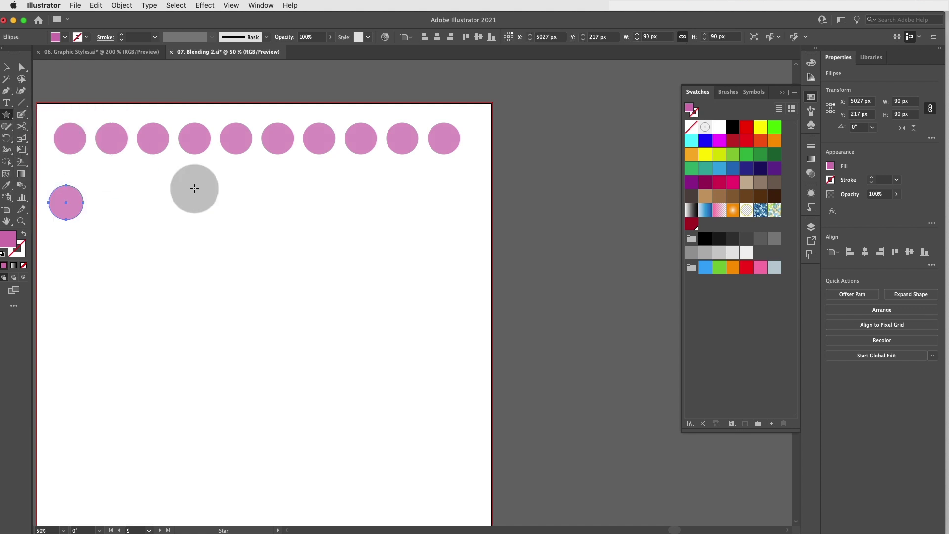
drag(446, 199, 458, 216)
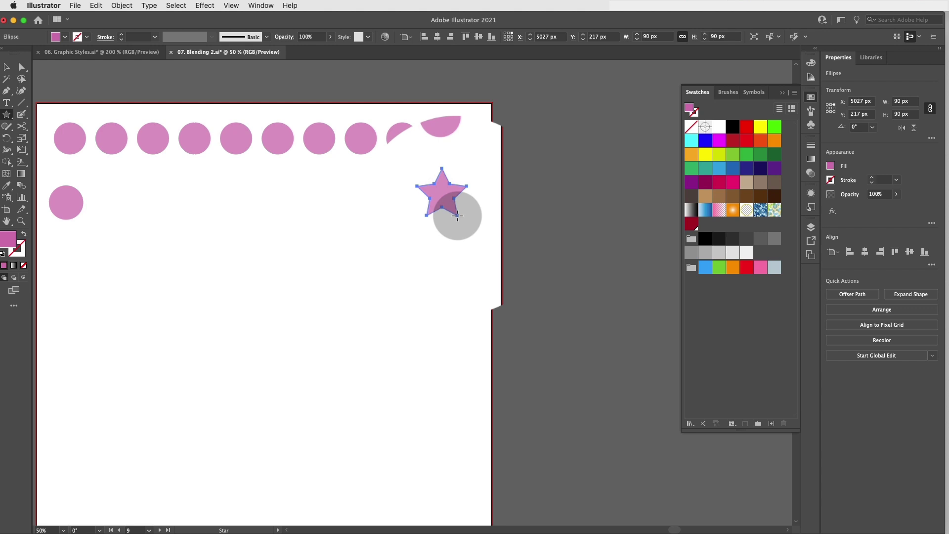
key(Up)
key(Up)
key(Up)
key(Up)
key(Up)
key(Up)
key(Up)
key(Up)
drag(457, 215, 457, 215)
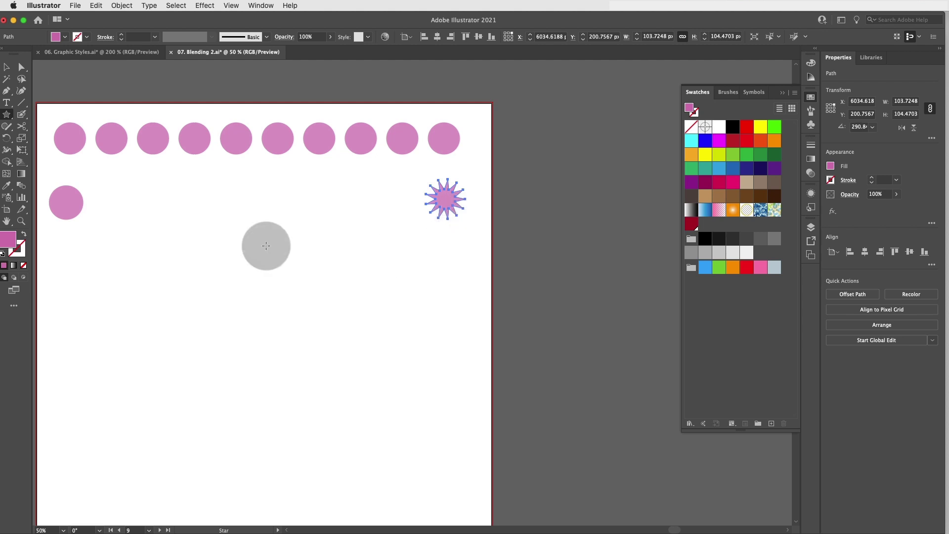
- Blend the second-row circle into the star with the Blend tool and deselect the result
click(21, 186)
click(66, 202)
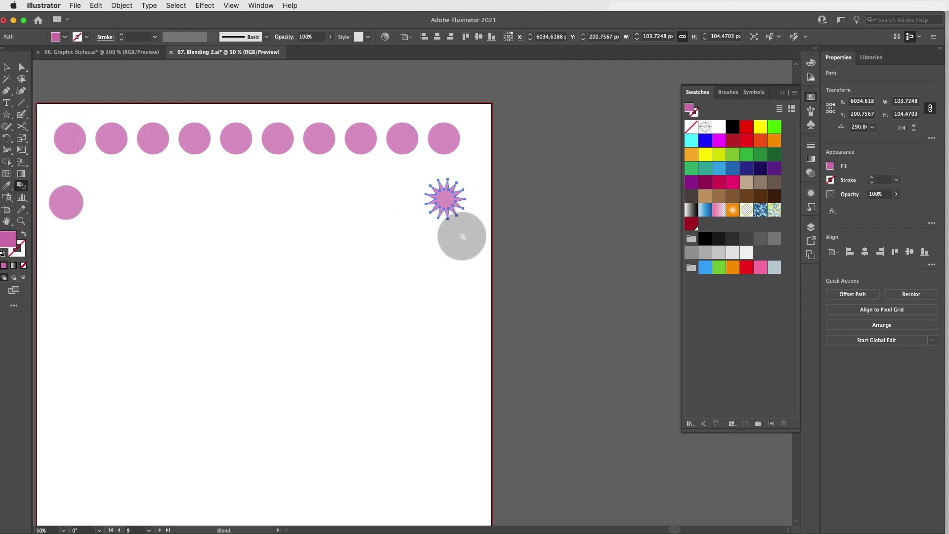
click(448, 201)
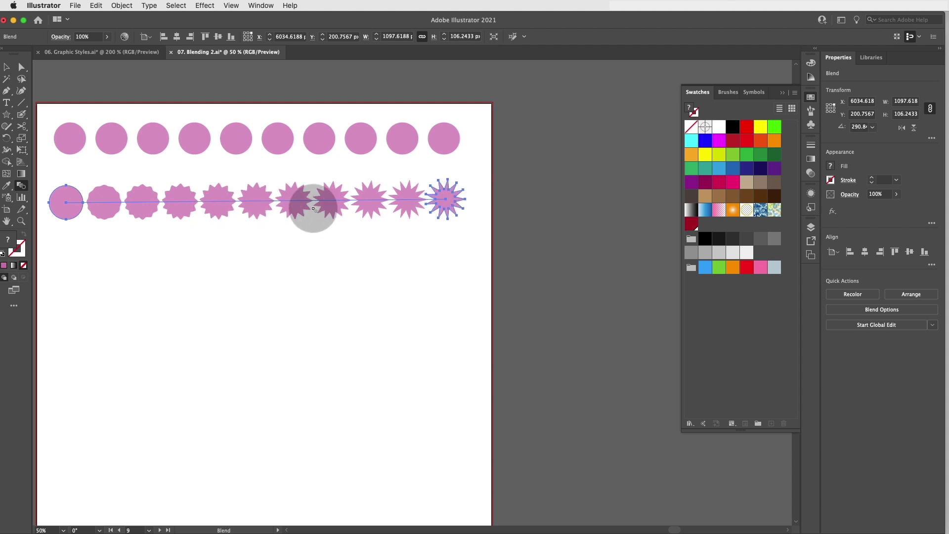
key(v)
key(super+shift+a)
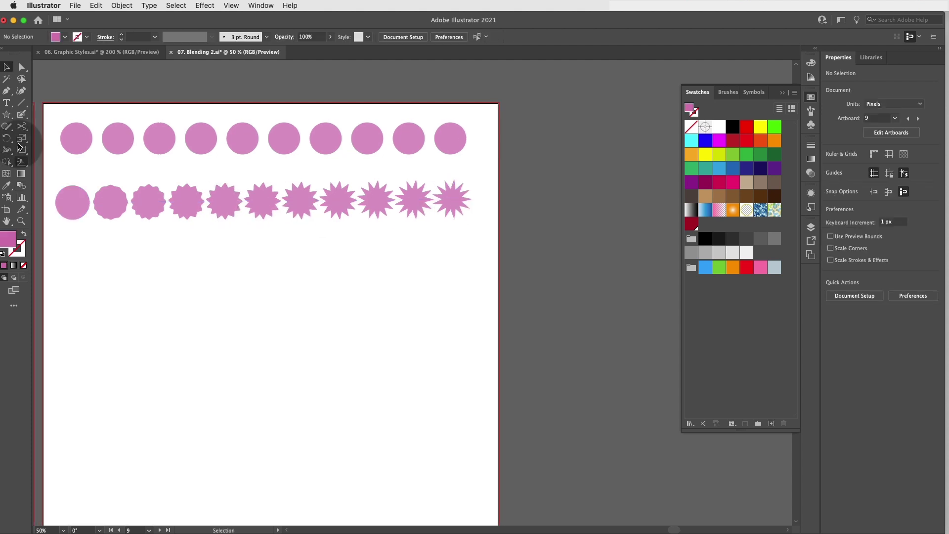
- Draw a 72 px circle and a star about 112 px wide at opposite ends of a third row
drag(7, 114, 74, 141)
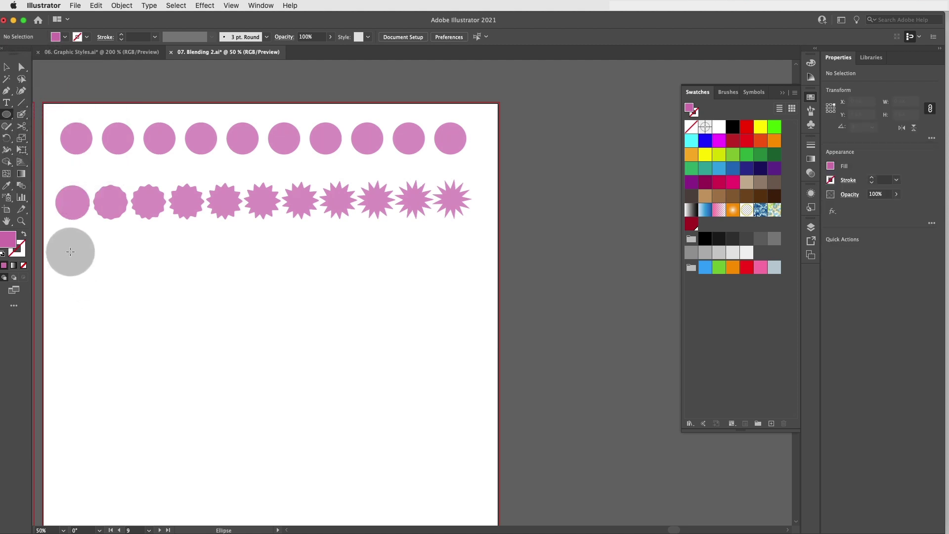
drag(76, 260, 83, 265)
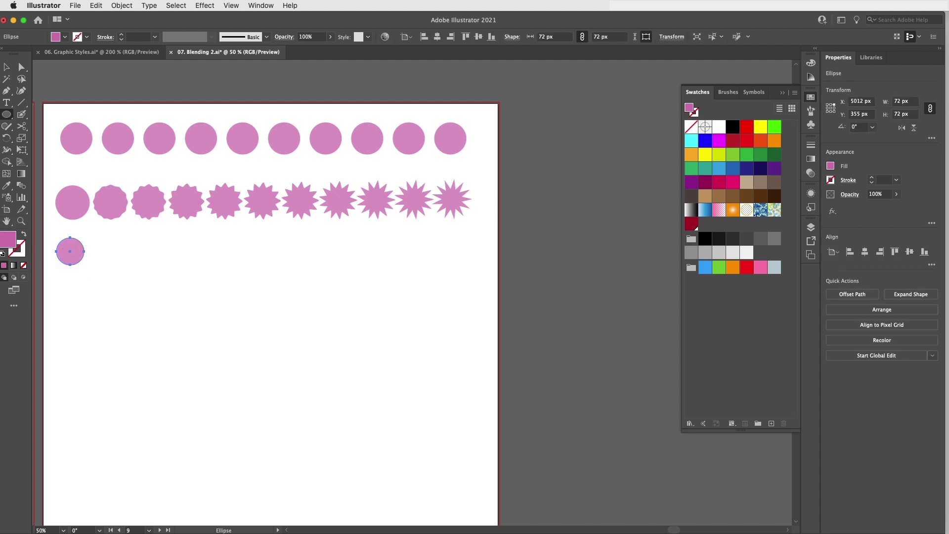
key(m)
drag(10, 120, 77, 157)
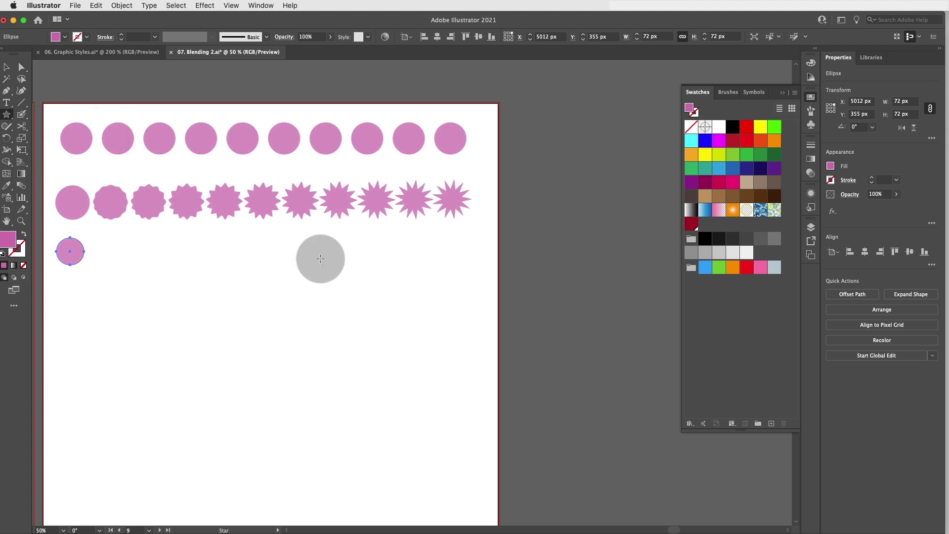
drag(451, 254, 468, 264)
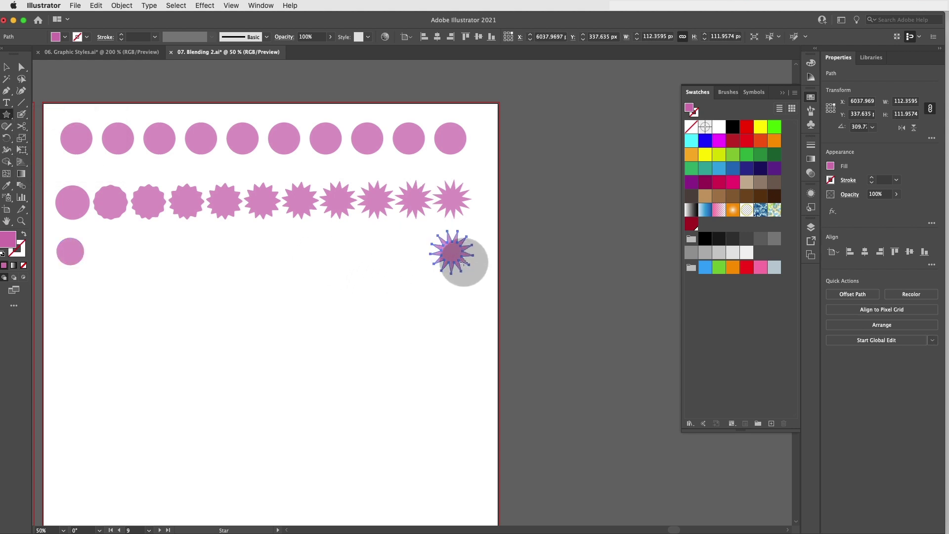
- Fill the third-row star with yellow and blend the pink circle into it with the Blend tool
click(705, 156)
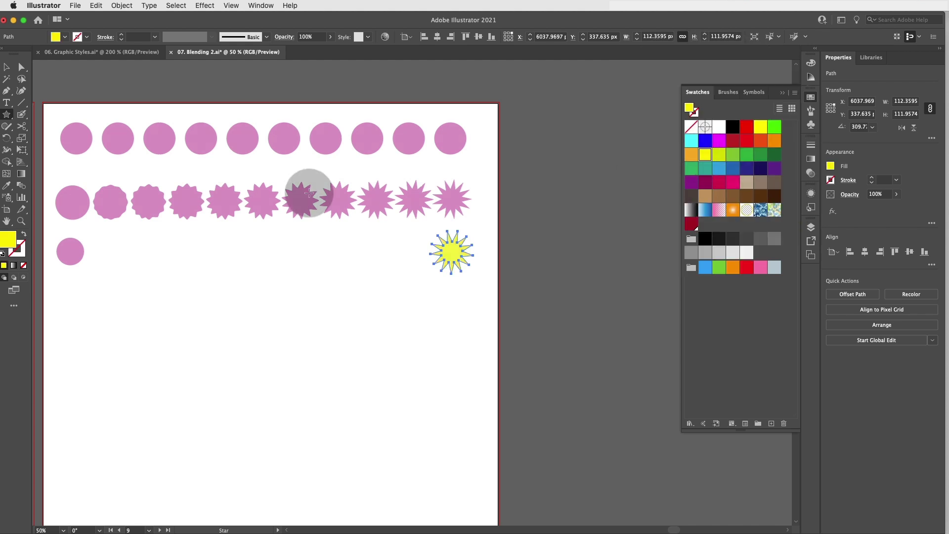
click(21, 185)
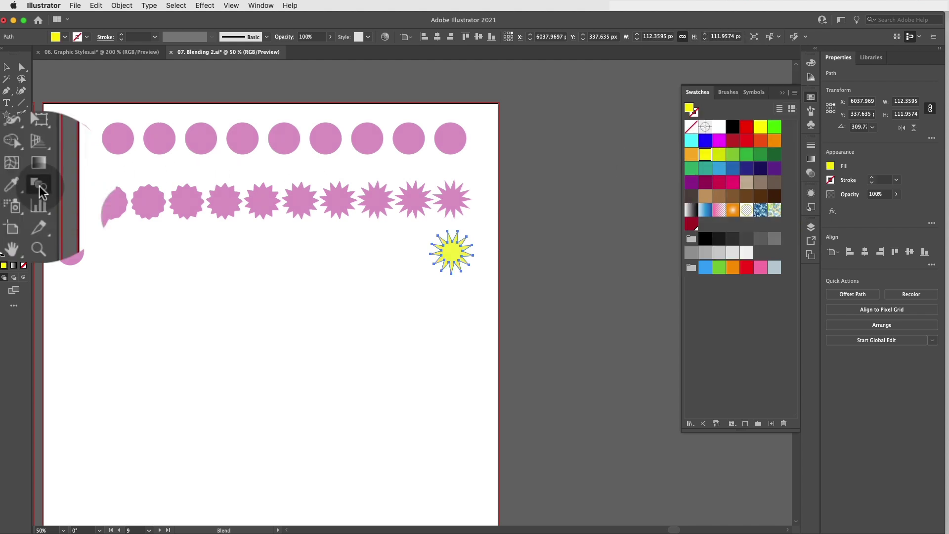
click(69, 253)
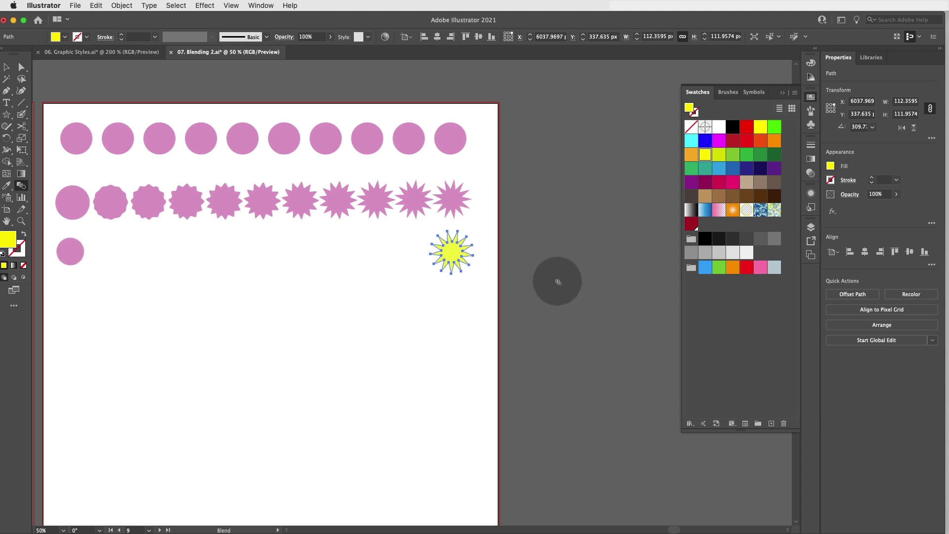
click(458, 253)
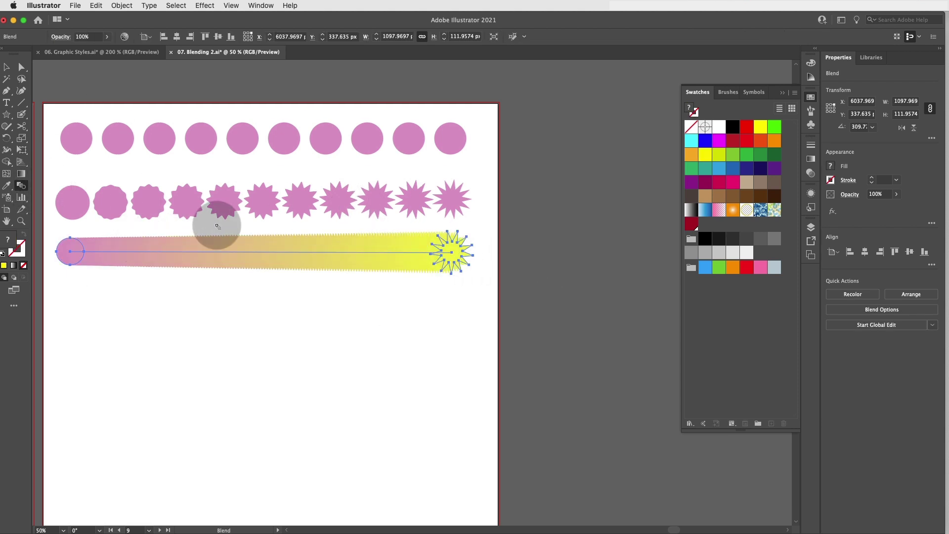
- Set the third-row blend's spacing to Specified Steps with 10 steps, previewing the result
double_click(21, 187)
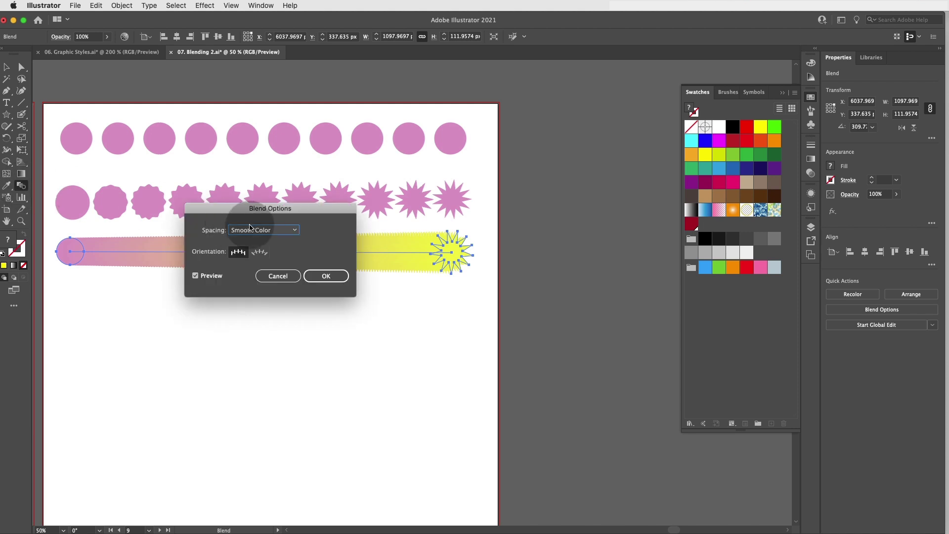
click(267, 233)
click(257, 248)
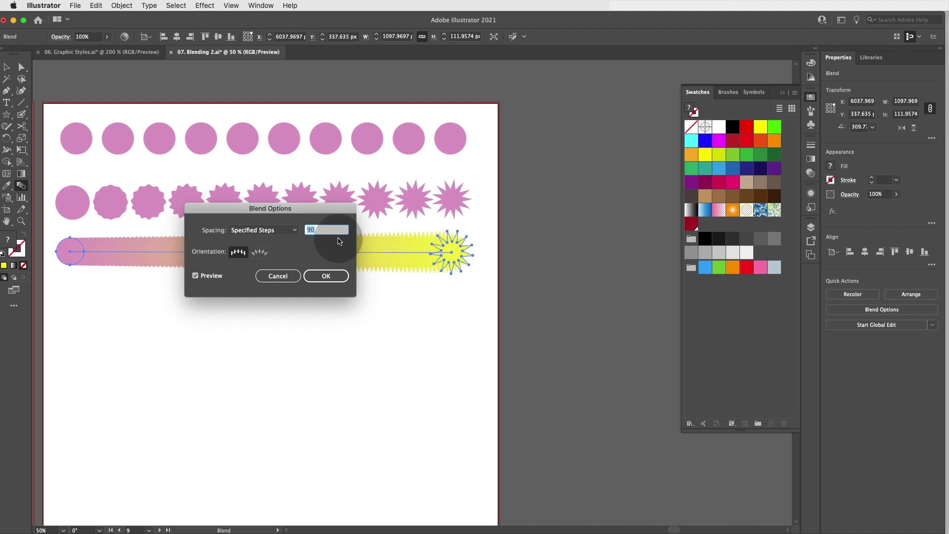
text(10)
key(Tab)
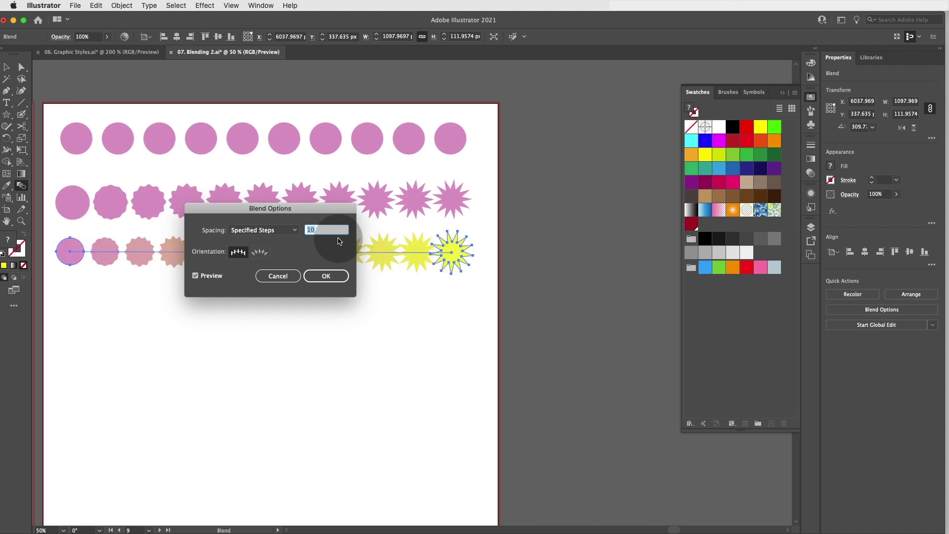
- Try raising the third-row blend to 40 steps and move the Blend Options dialog below the blend
key(shift)
key(shift+Up)
key(shift+Up)
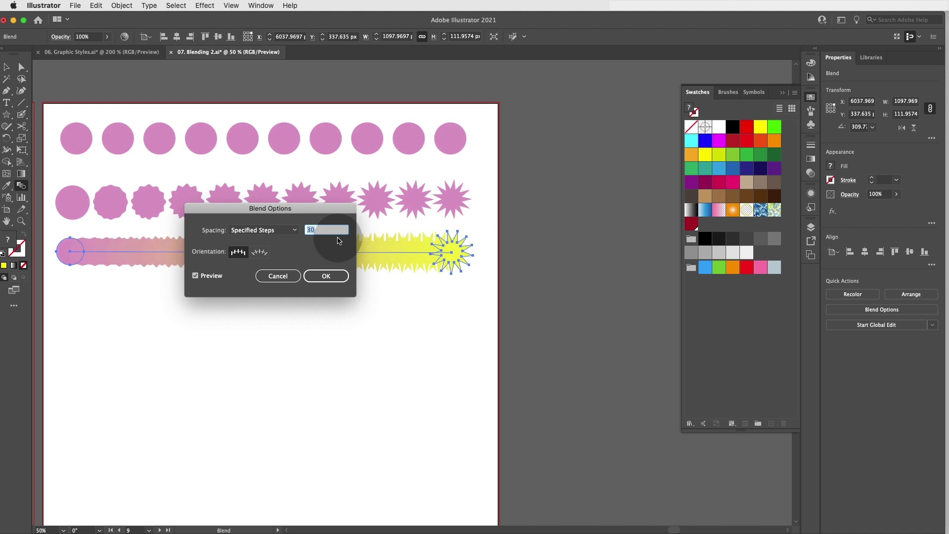
drag(275, 214, 268, 318)
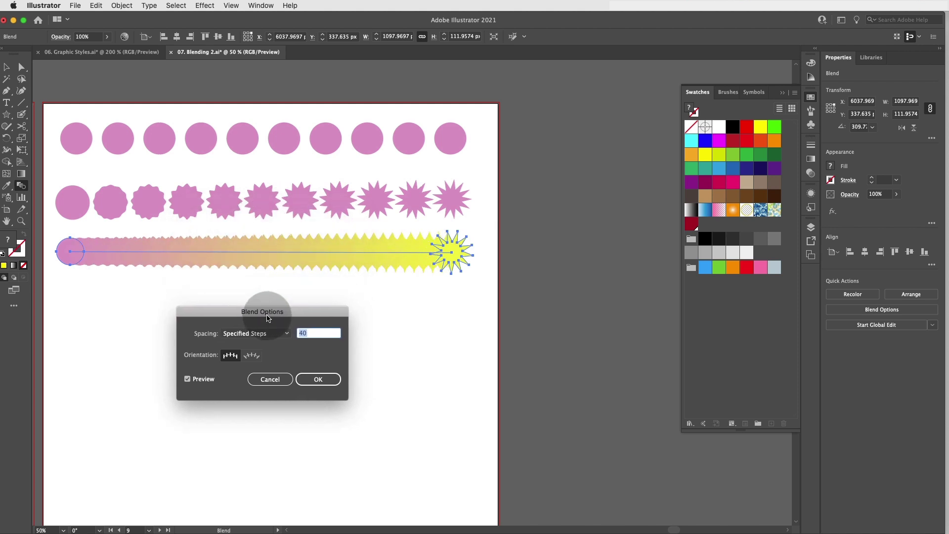
- Reduce the blend to 1 step, raise it gradually to 9 steps, and apply the blend options
text(1)
key(Tab)
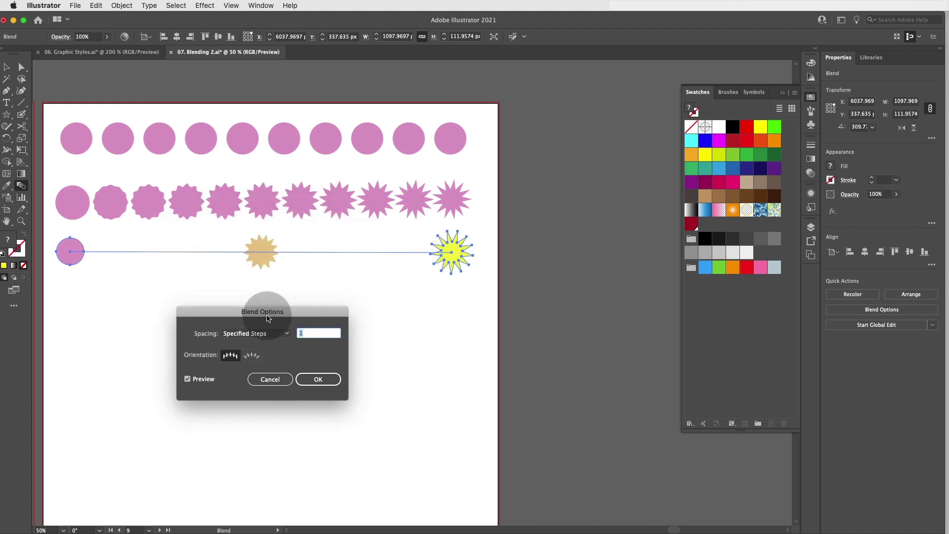
key(Up)
key(Up)
key(Up)
key(Up)
key(Up)
key(Up)
key(Up)
key(Up)
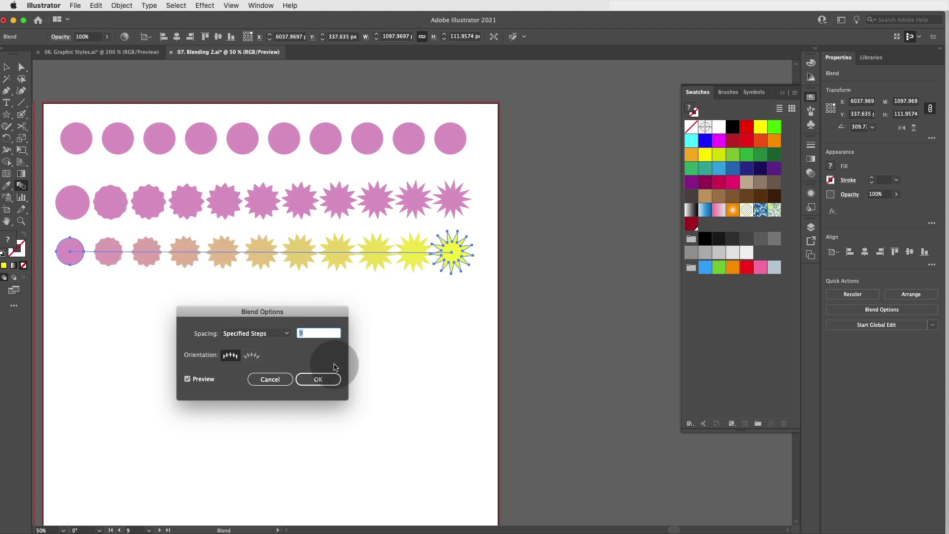
click(322, 379)
- Hide the floating swatches and bring the example blends on the neighbouring artboard into full view
scroll(324, 380, left, 10)
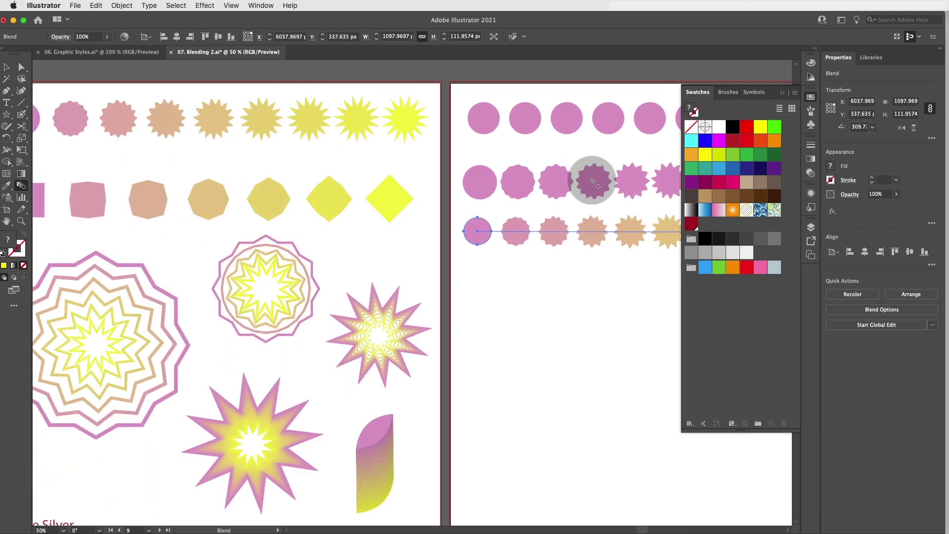
click(782, 93)
scroll(459, 285, left, 5)
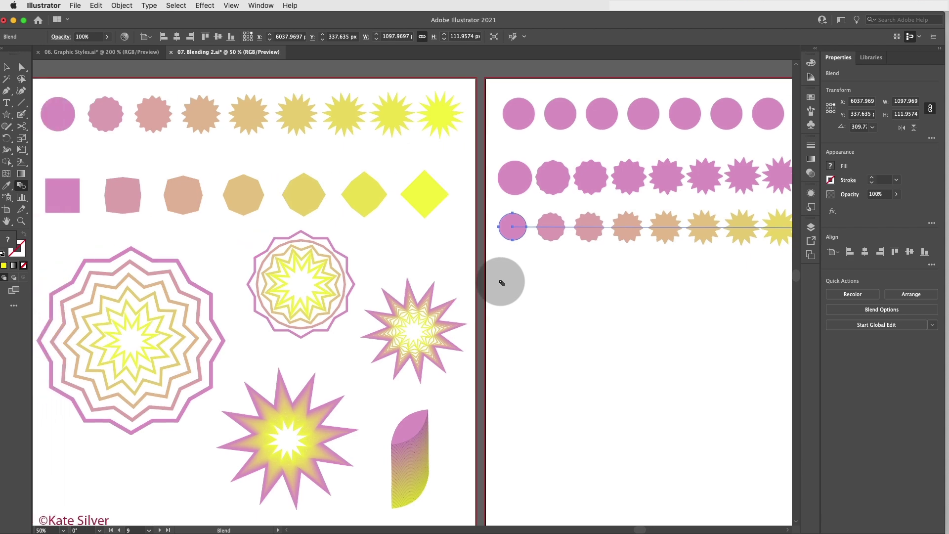
click(6, 66)
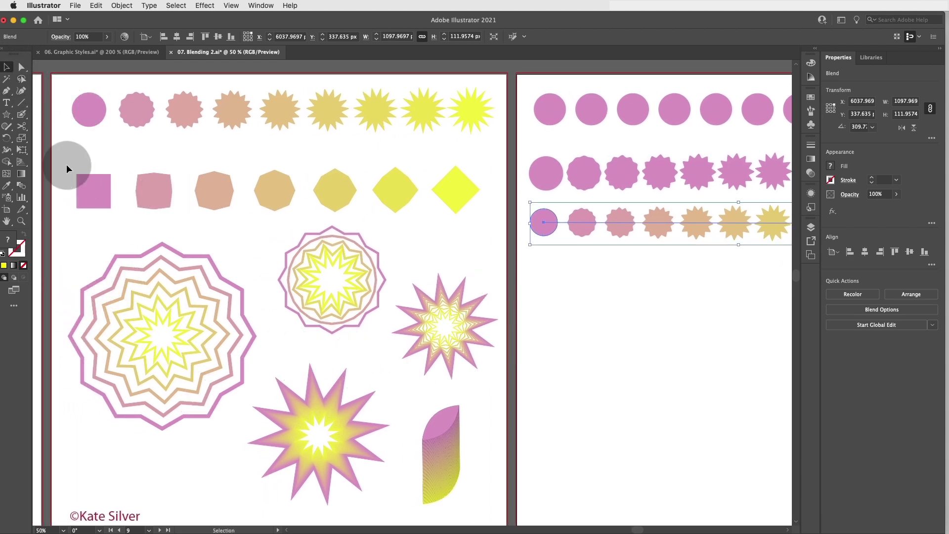
- Draw a yellow star about 181 px wide with the Star tool in the empty area below the third row's left end
click(14, 117)
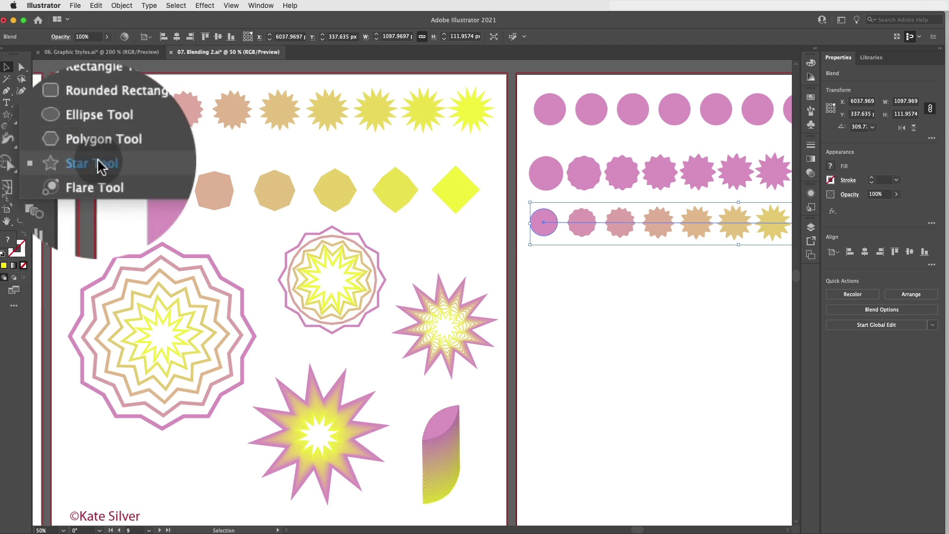
click(98, 166)
scroll(593, 331, right, 10)
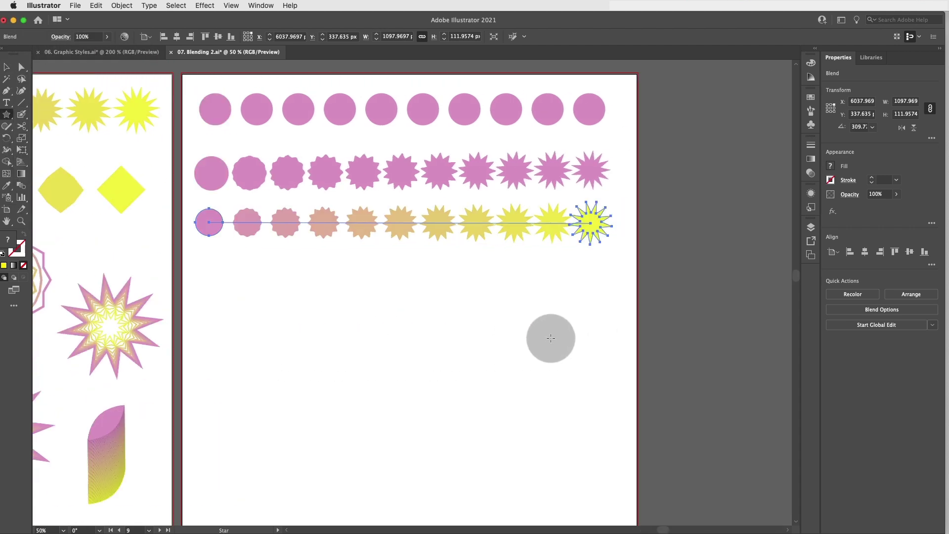
drag(256, 345, 277, 374)
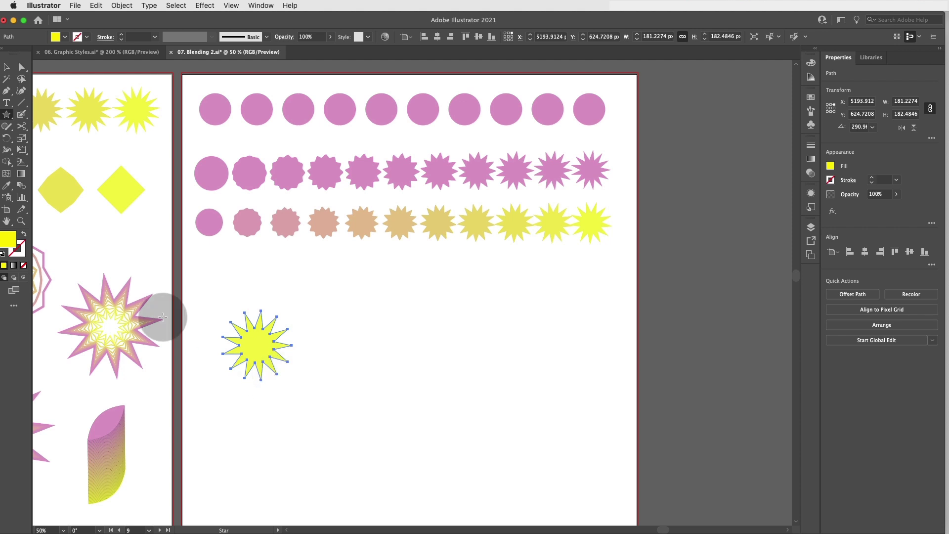
- Swap the star's fill and stroke to leave a yellow outline, and set the stroke weight to 9 pt
key(shift+x)
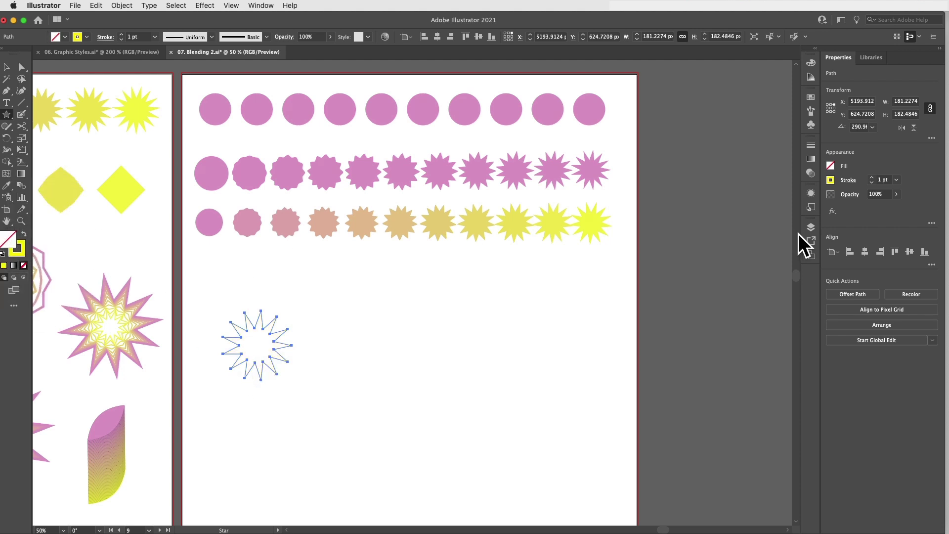
click(871, 177)
click(871, 177)
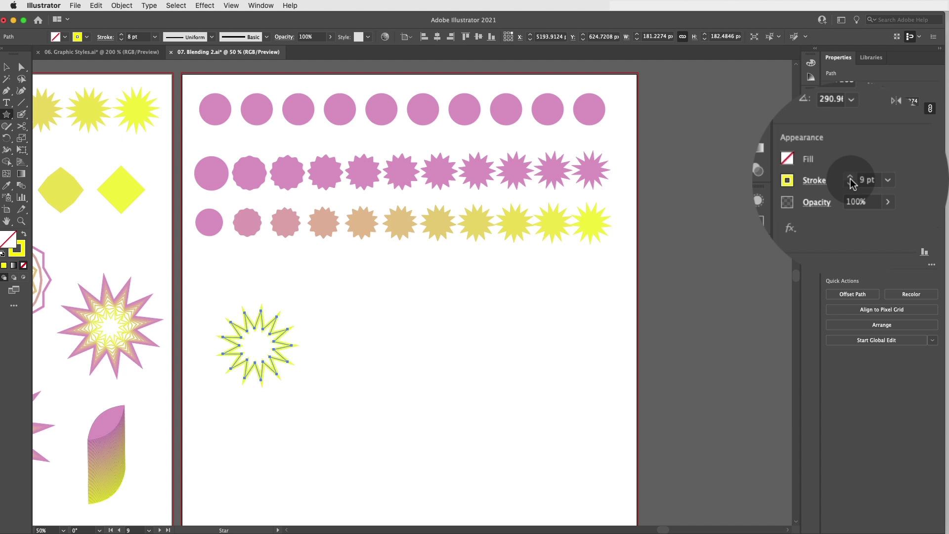
- Draw a larger shallow-pointed star outline about 430 px wide around the small star, sharing its centre
key(v)
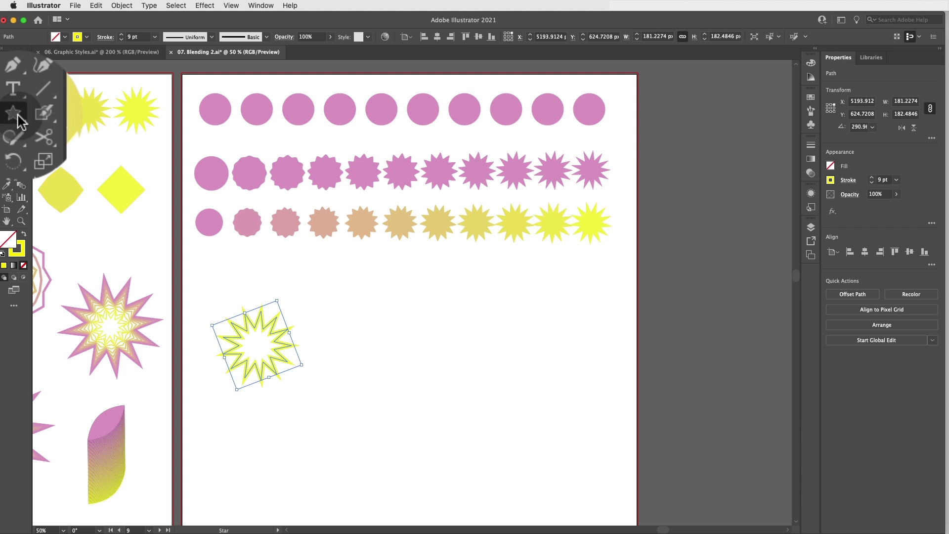
click(8, 115)
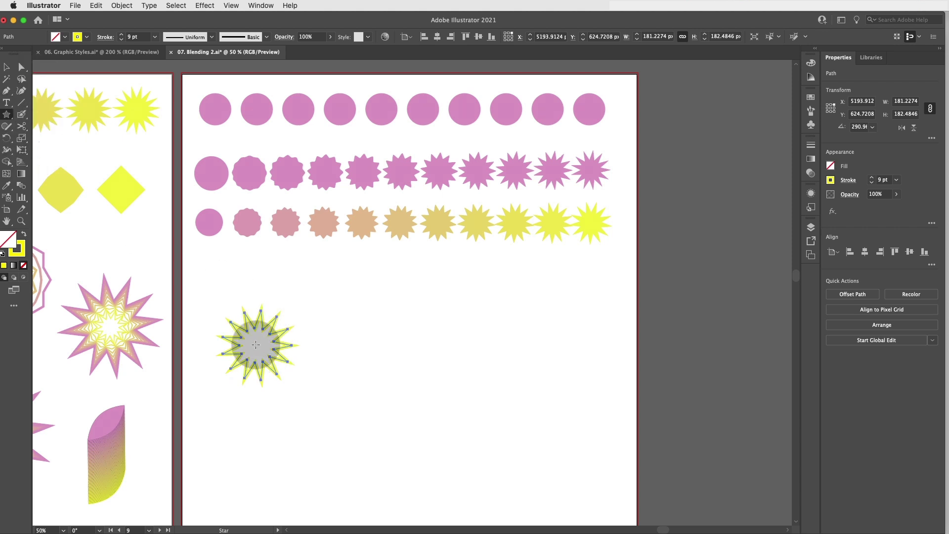
drag(255, 345, 310, 407)
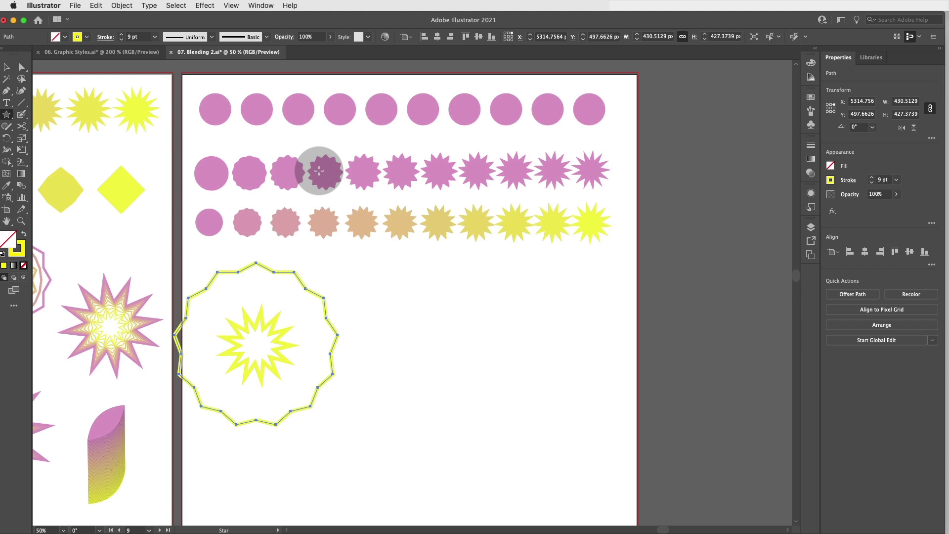
- Sample the second row's pink into only the large star outline's stroke with the Eyedropper
click(7, 185)
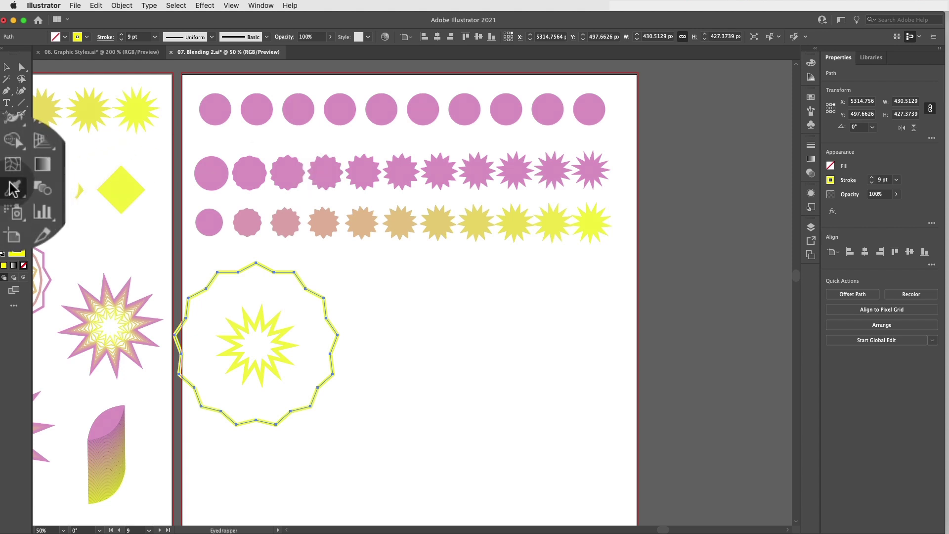
click(18, 254)
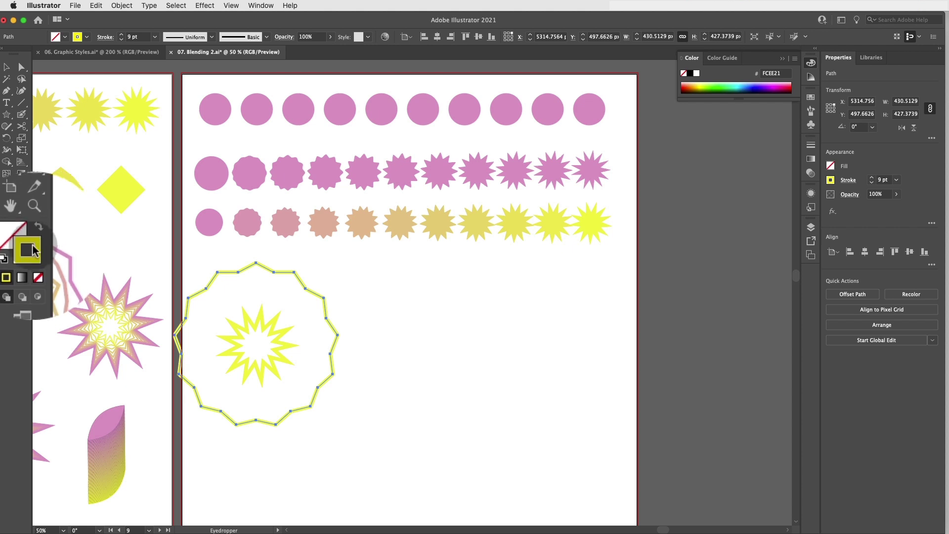
shift+click(292, 169)
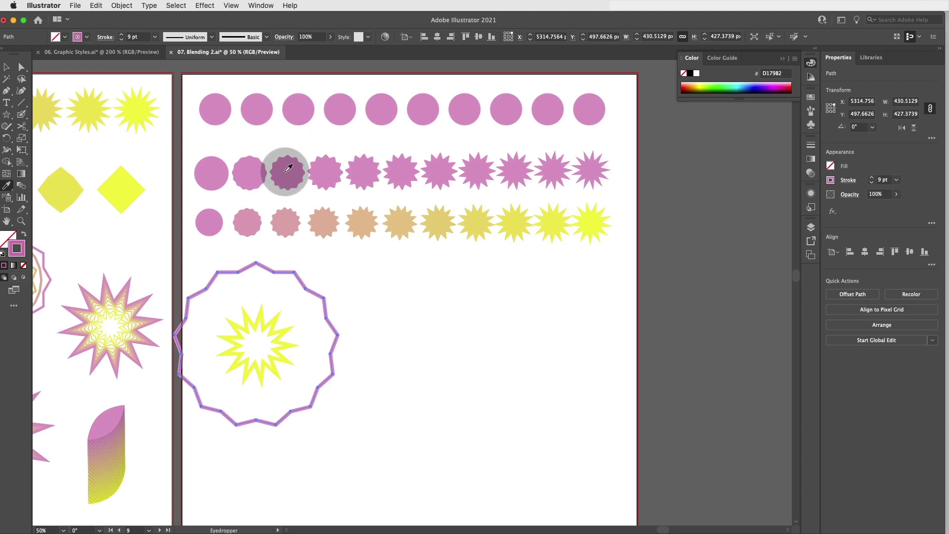
- Undo the stroke recolour and try copying a second-row shape's whole appearance onto the large star
key(ctrl+z)
click(290, 168)
key(v)
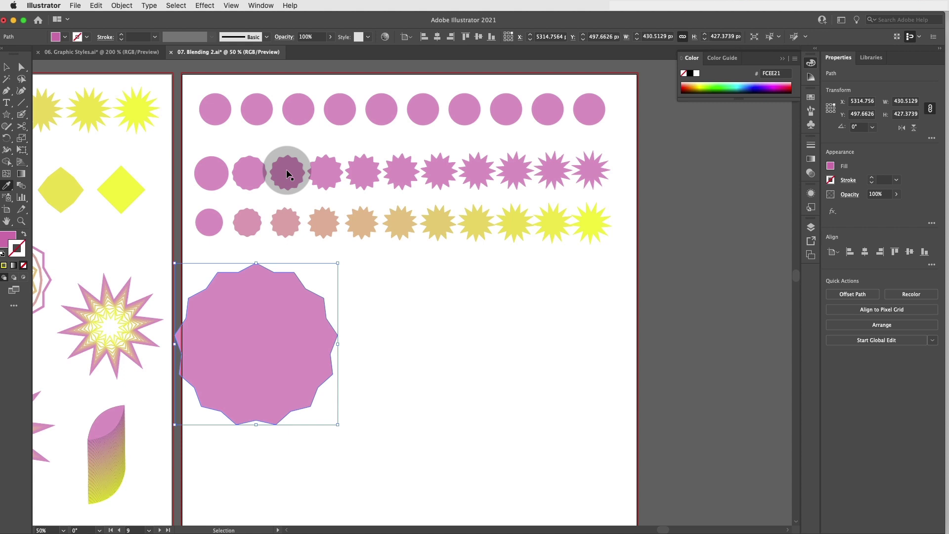
key(ctrl+z)
key(i)
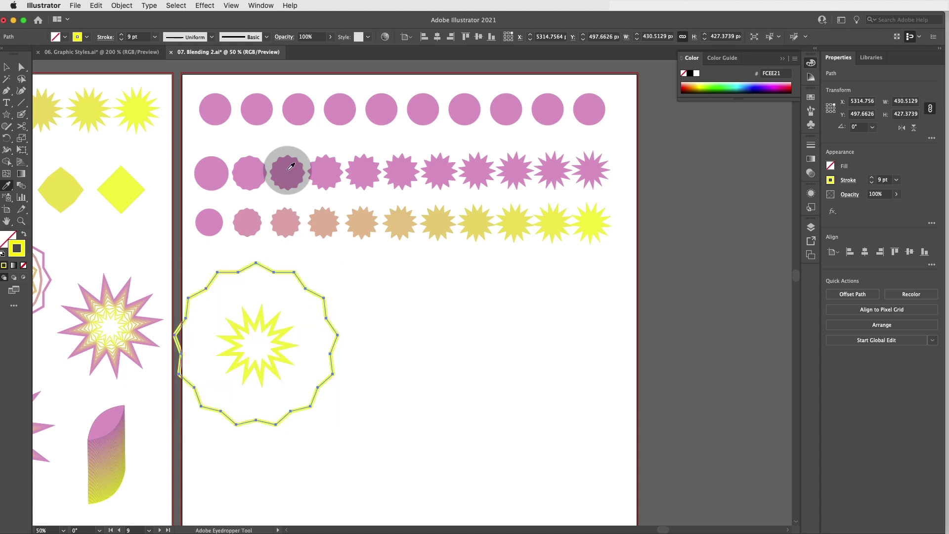
- Recolour just the large star outline's stroke with the pink of the second-row shapes and deselect it
shift+click(291, 169)
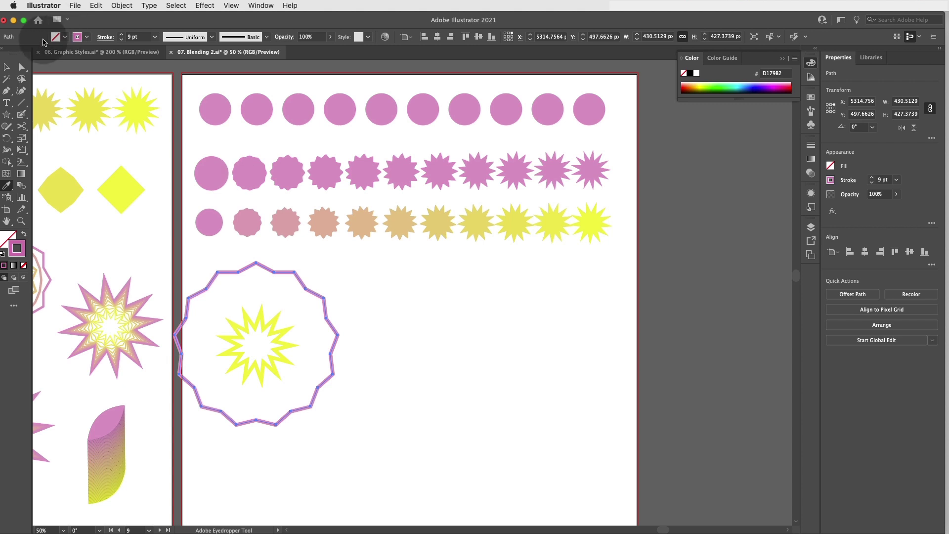
click(6, 66)
click(393, 320)
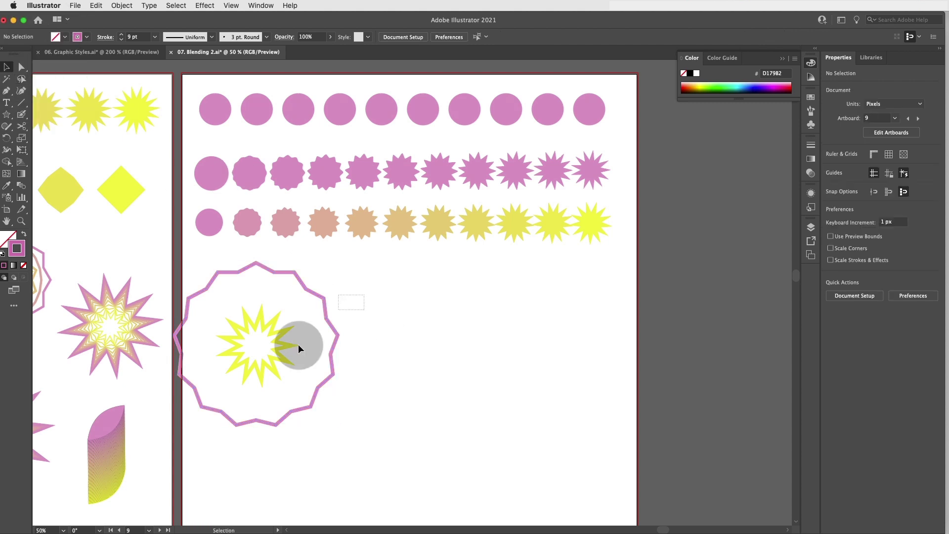
- Select both star outlines and move them together about 128 px right and 18 px down, fully onto the artboard
drag(299, 344, 350, 357)
click(387, 303)
click(281, 333)
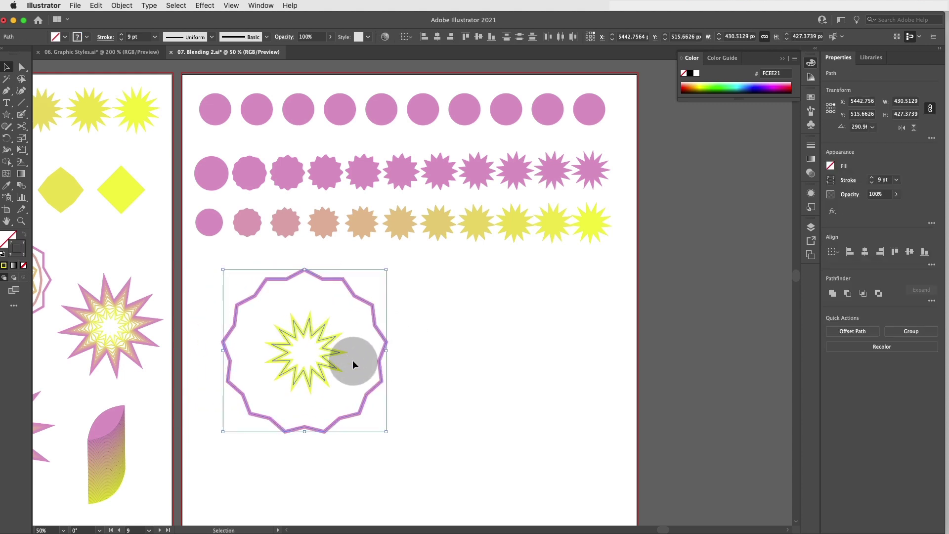
- Blend the small yellow star outline with the large pink star outline
click(34, 187)
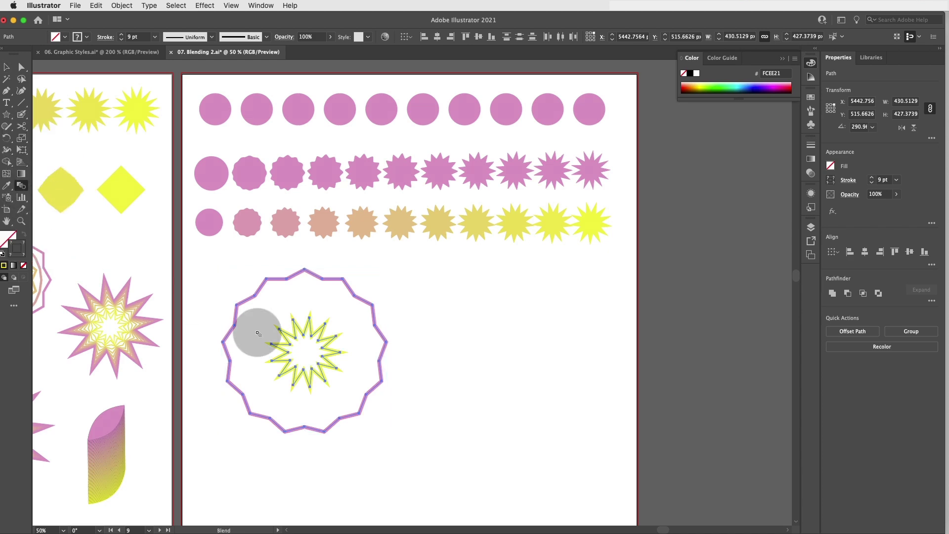
click(301, 332)
click(266, 280)
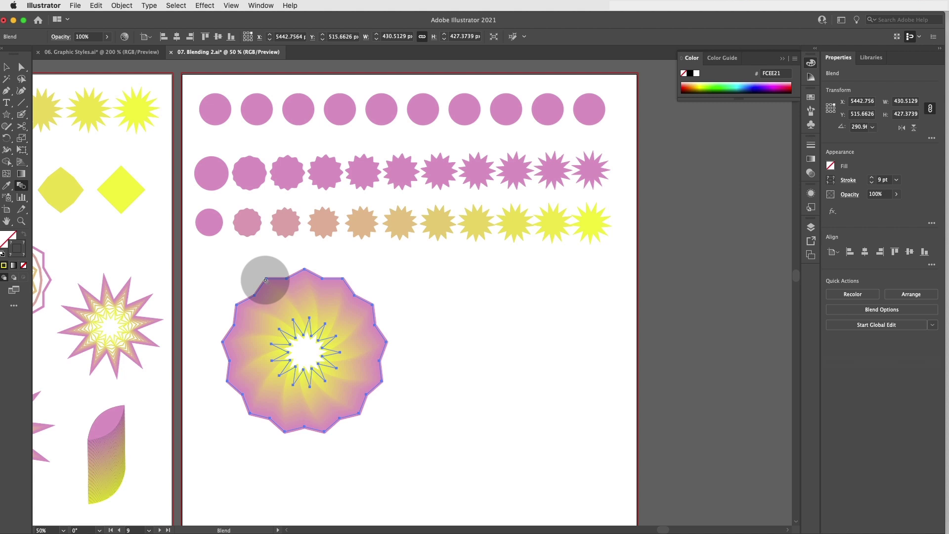
- Set the star blend's spacing to Specified Steps with 10 steps
scroll(266, 280, down, 1)
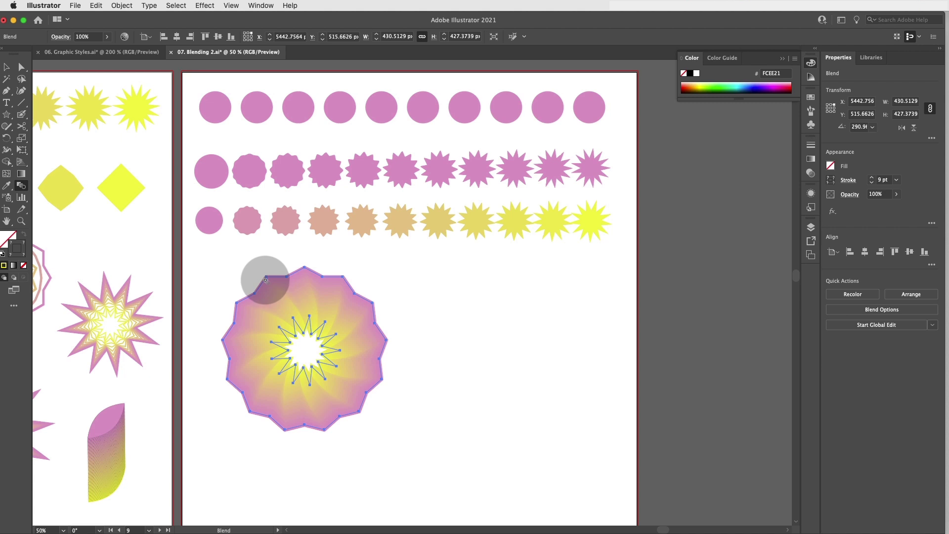
double_click(22, 186)
drag(262, 311, 102, 239)
click(94, 261)
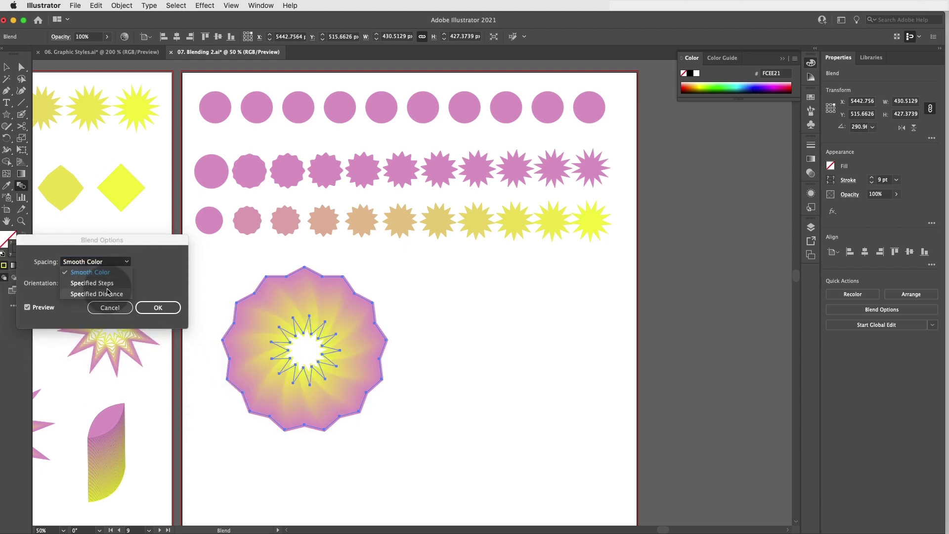
click(92, 282)
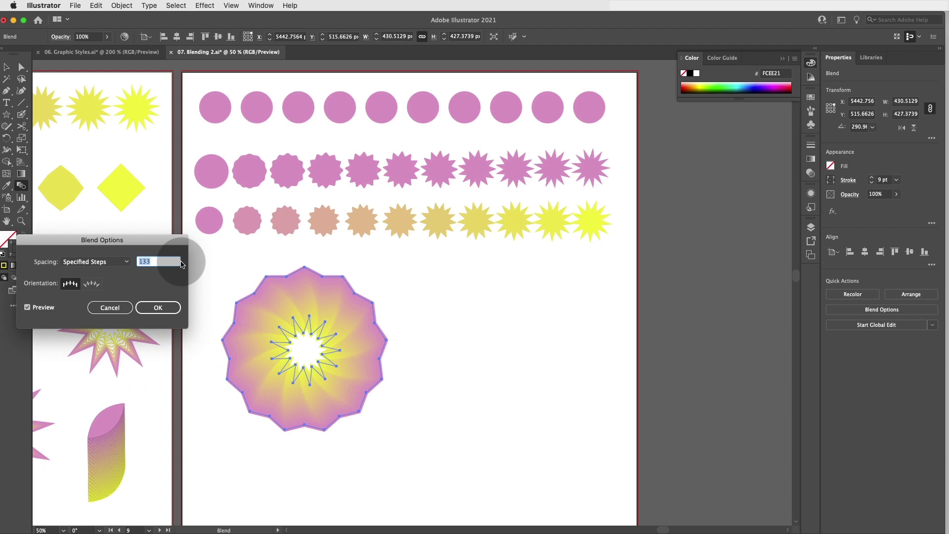
text(10)
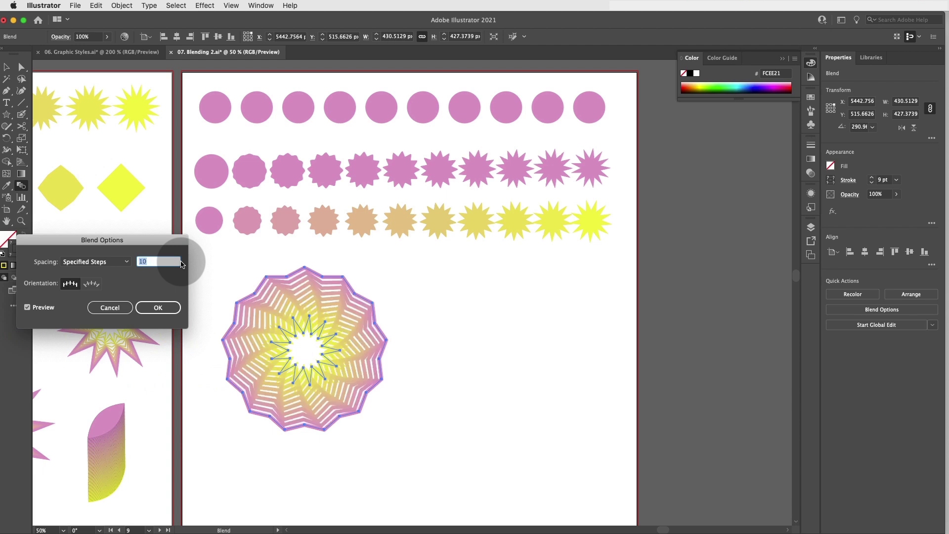
- Lower the star blend to 1 intermediate step in the preview
key(Down)
key(Down)
key(Down)
key(Down)
key(Down)
key(Down)
key(Down)
key(Down)
key(Down)
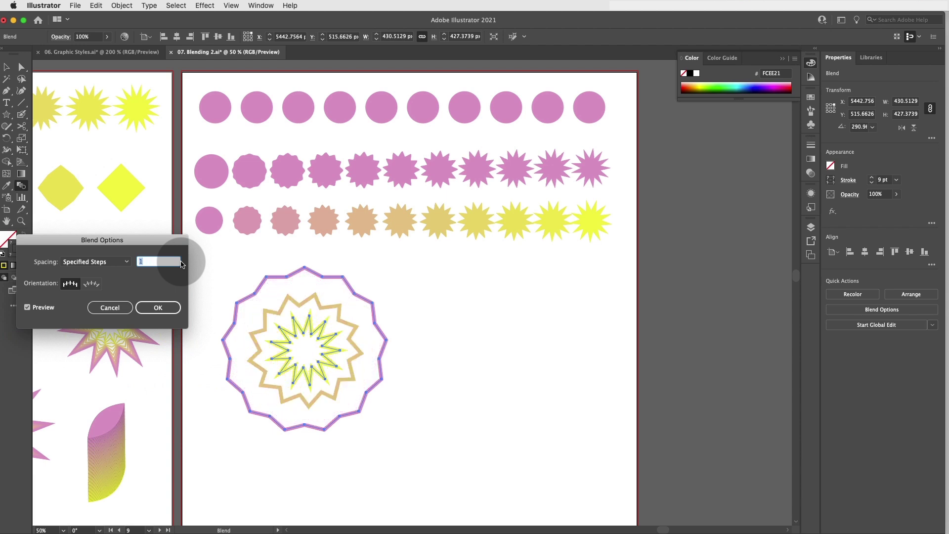
- Raise the star blend's specified steps beyond 13 until its colours run smoothly, and apply the blend options
key(Up)
key(Up)
key(Up)
key(Up)
key(Up)
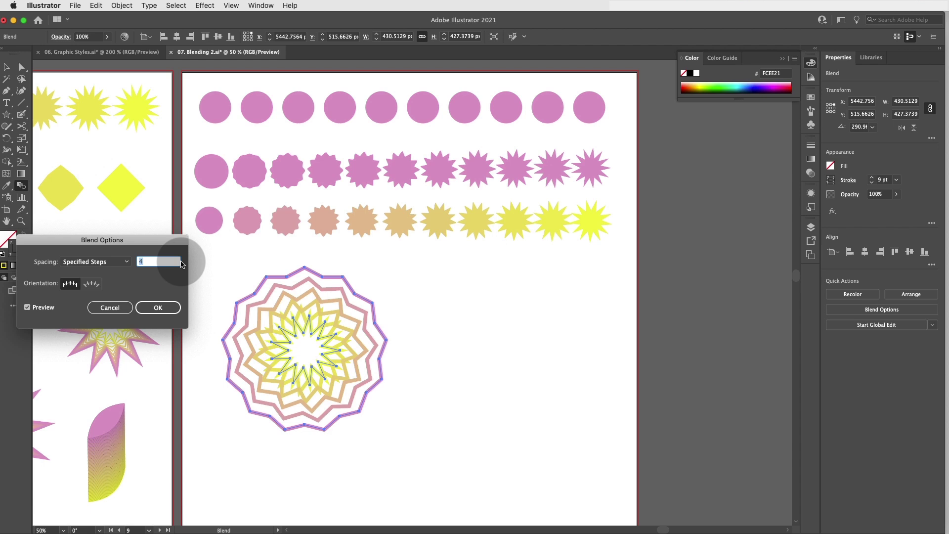
key(Up)
key(Up)
key(Up)
key(Up)
key(Up)
key(Up)
key(Up)
key(Up)
key(Up)
key(Up)
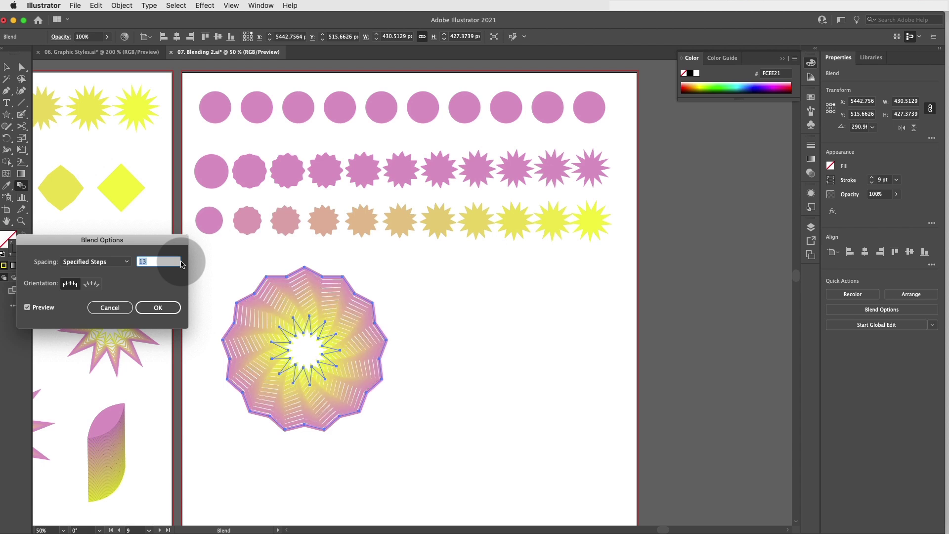
click(182, 262)
click(158, 308)
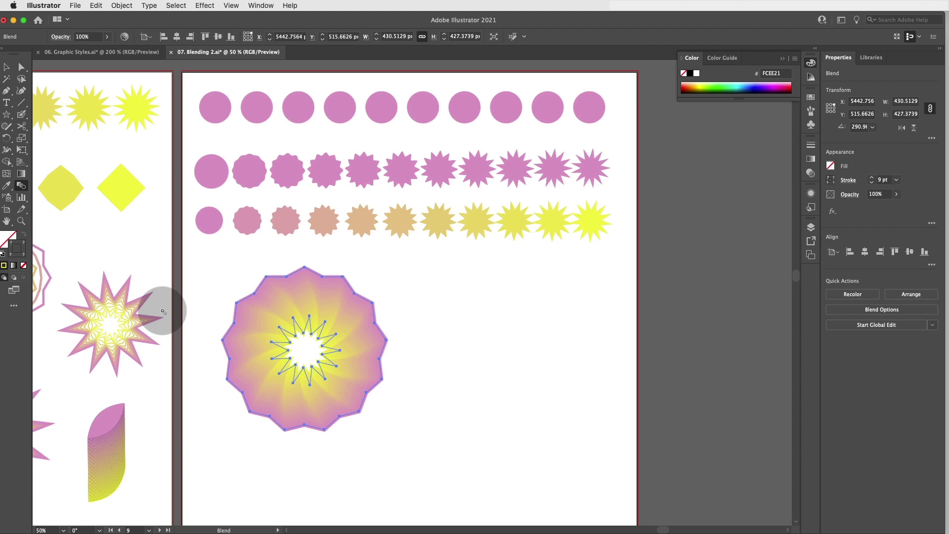
- Draw two yellow rectangles without stroke beside the star blend, about 202 × 112 px with one about 195 × 116 px below it
scroll(163, 312, left, 10)
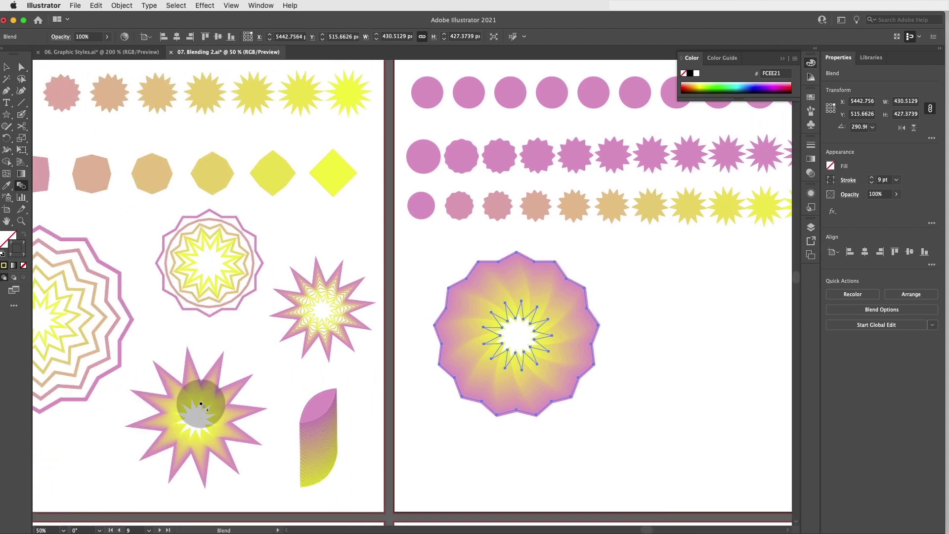
scroll(412, 292, left, 1)
scroll(412, 293, down, 1)
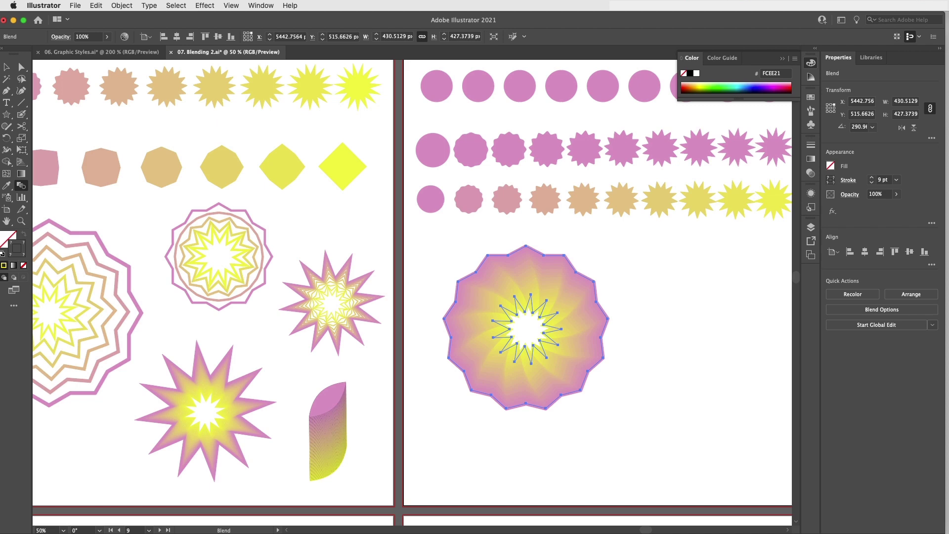
scroll(411, 281, right, 5)
key(v)
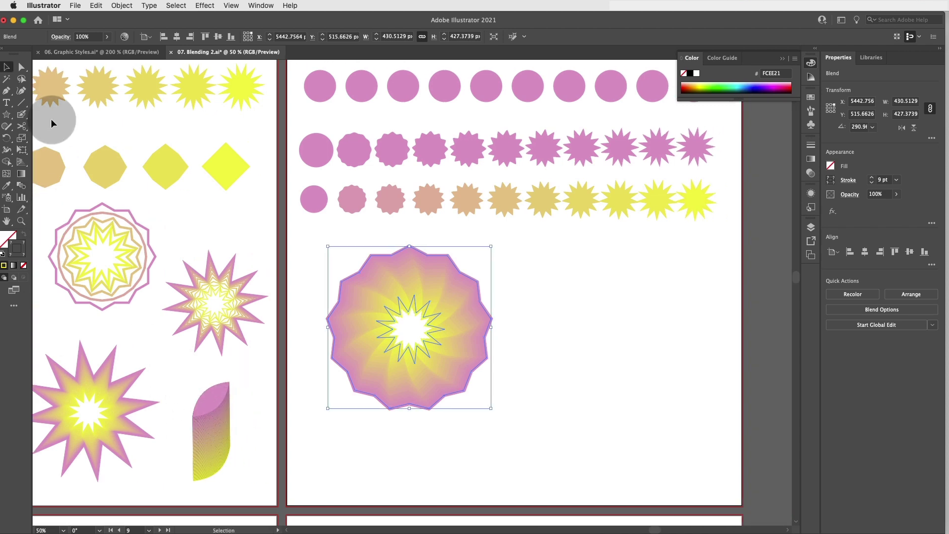
click(6, 114)
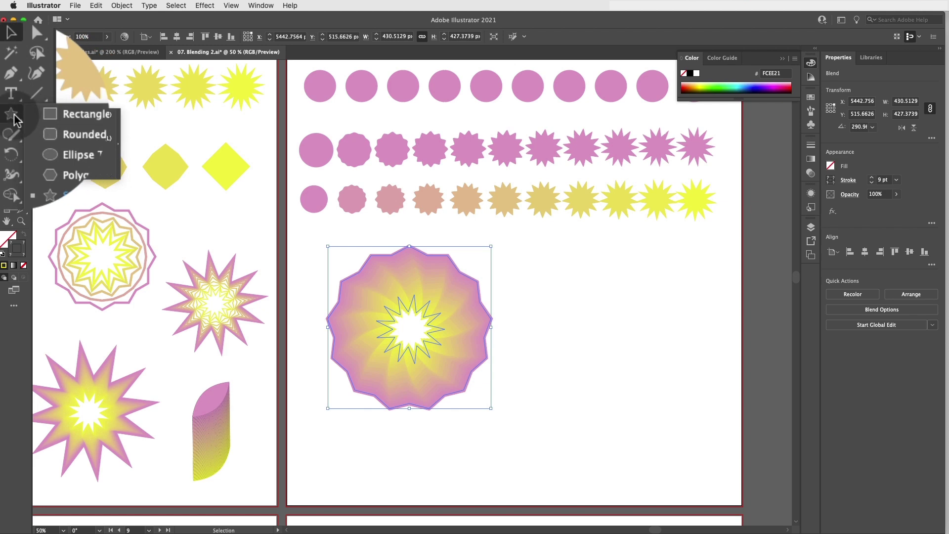
click(57, 119)
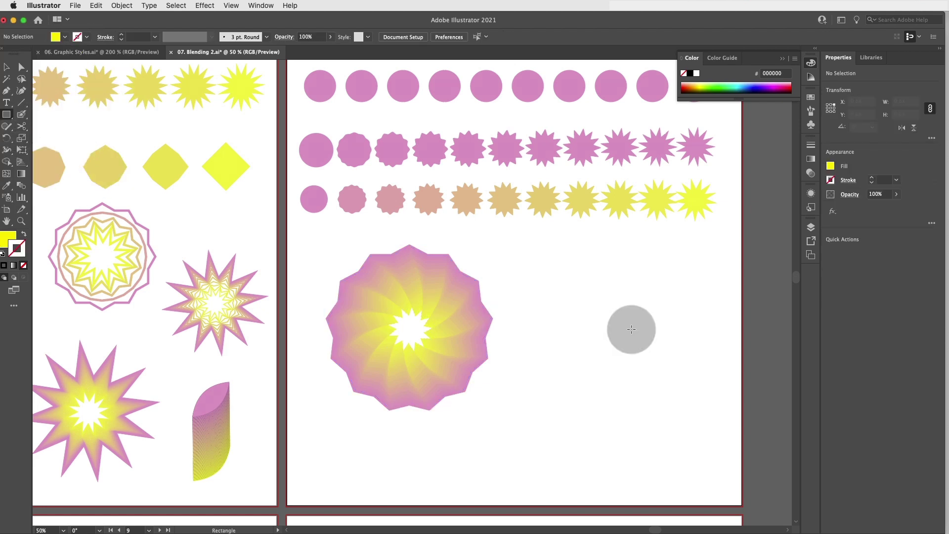
mouse_move(593, 272)
mouse_down()
mouse_move(639, 310)
mouse_move(669, 314)
mouse_up()
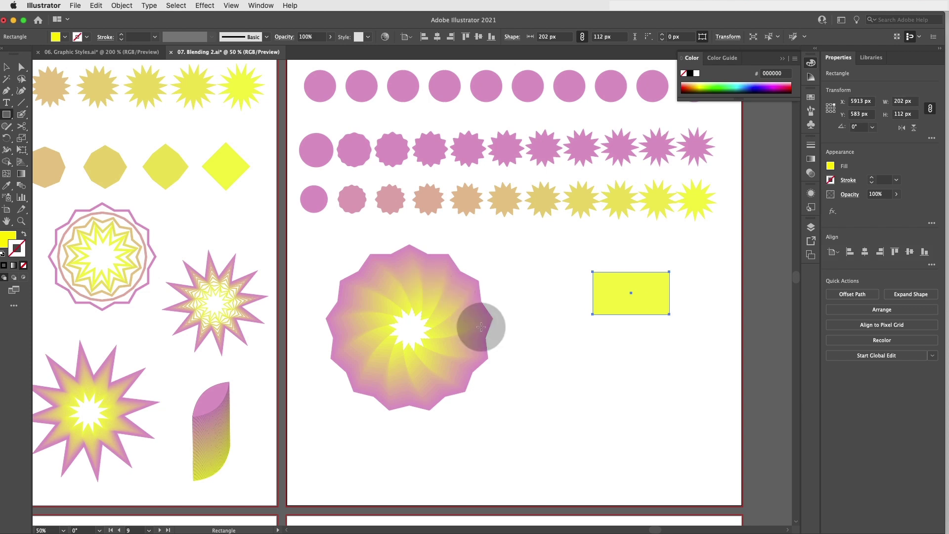
drag(570, 365, 638, 393)
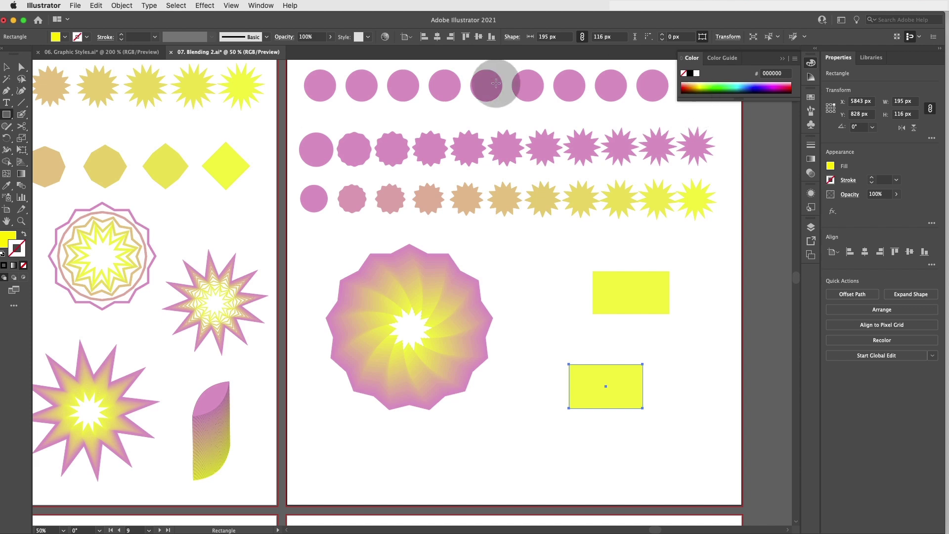
- Fill the lower rectangle with the pink sampled from the second row's first circle
click(18, 188)
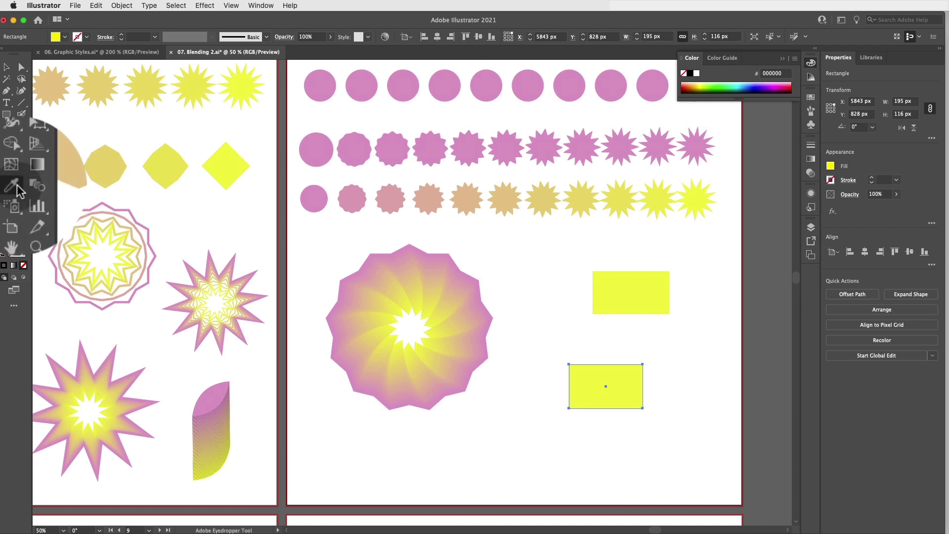
click(320, 147)
key(v)
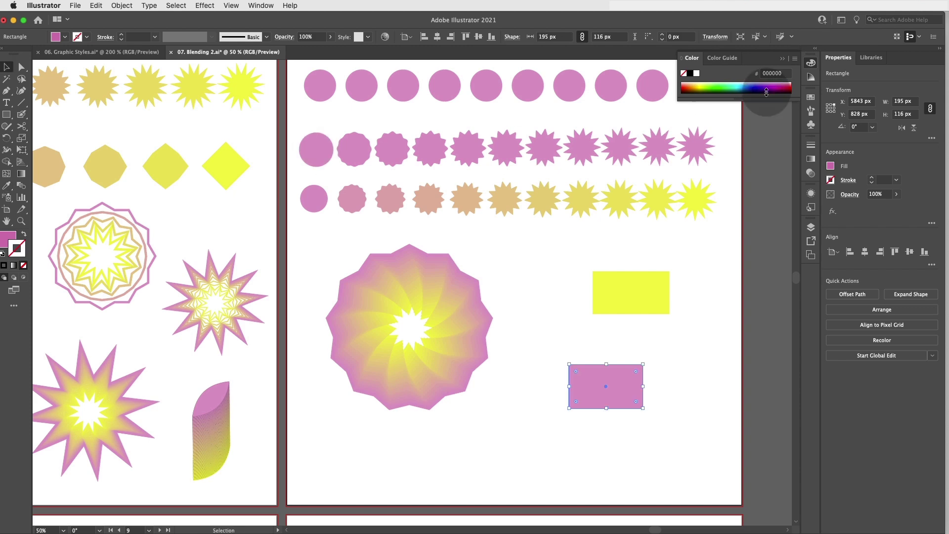
- Give the pink and the yellow rectangle a 1 pt black stroke each
click(690, 73)
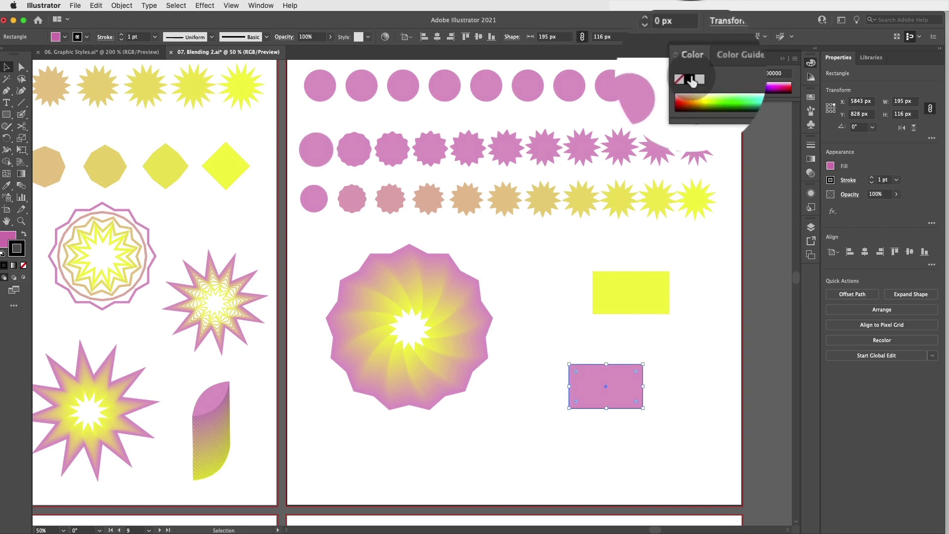
click(678, 351)
click(628, 387)
click(633, 310)
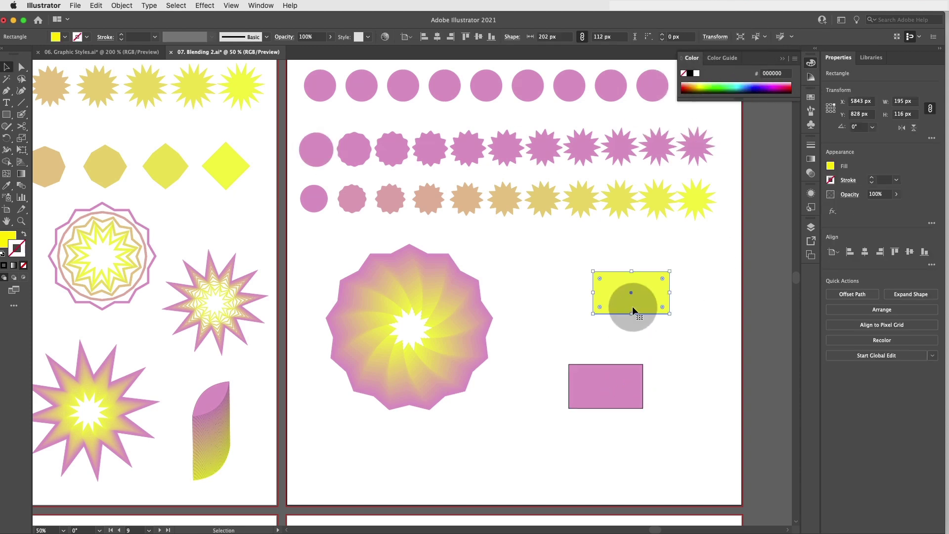
click(690, 74)
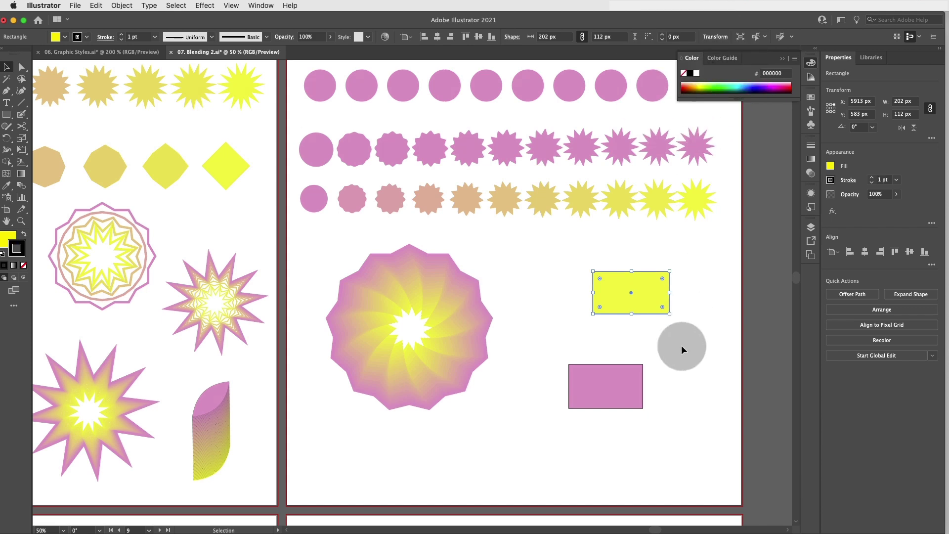
click(680, 345)
- Blend the lower pink rectangle with the upper yellow rectangle
click(21, 186)
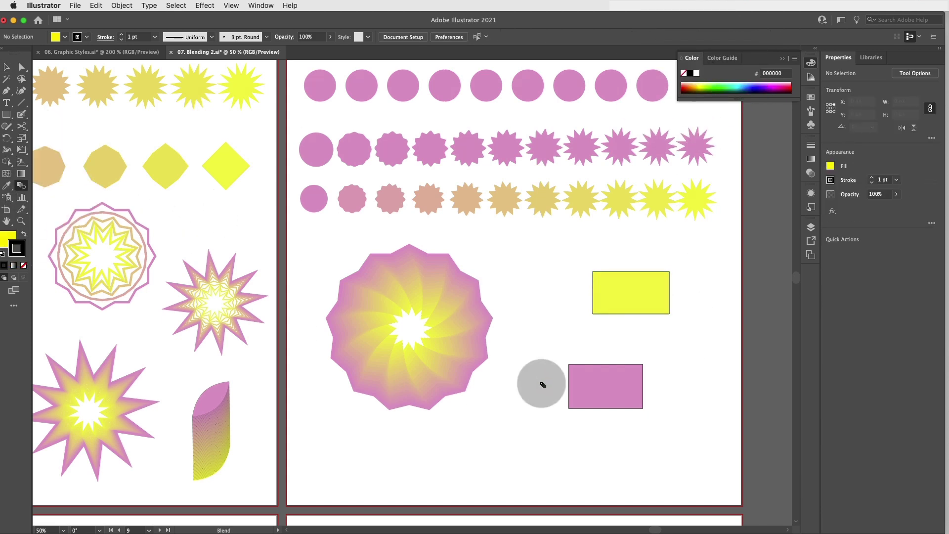
click(610, 396)
click(641, 299)
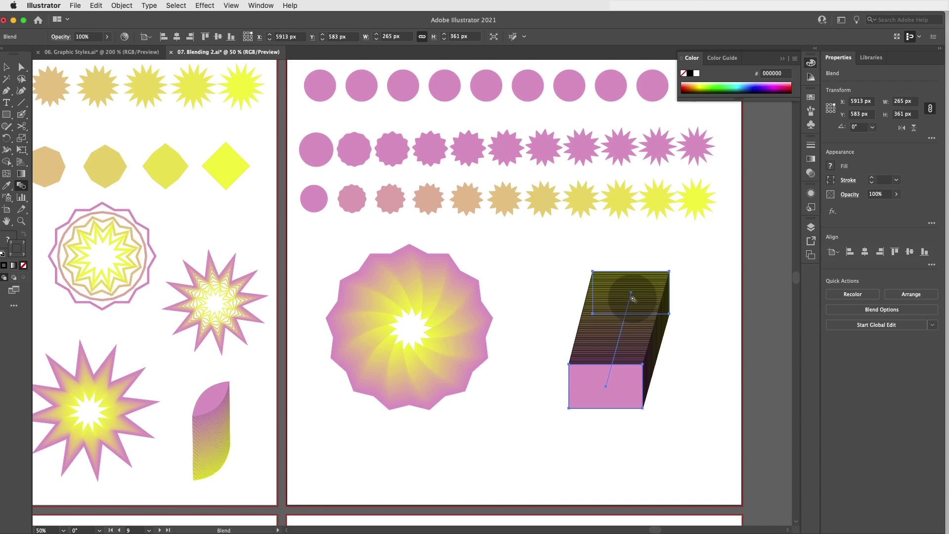
- Set the rectangle blend's spacing to Specified Steps with 45 steps
double_click(21, 185)
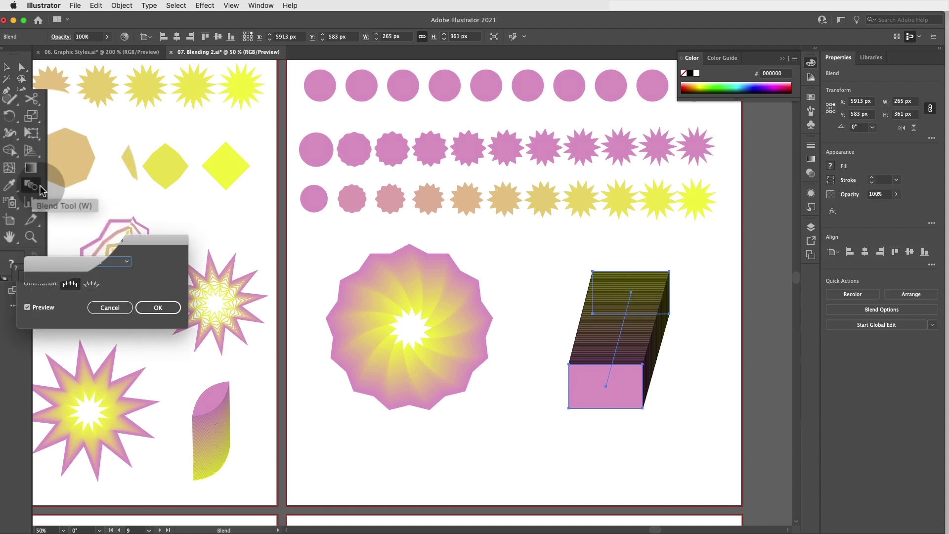
click(97, 261)
click(119, 282)
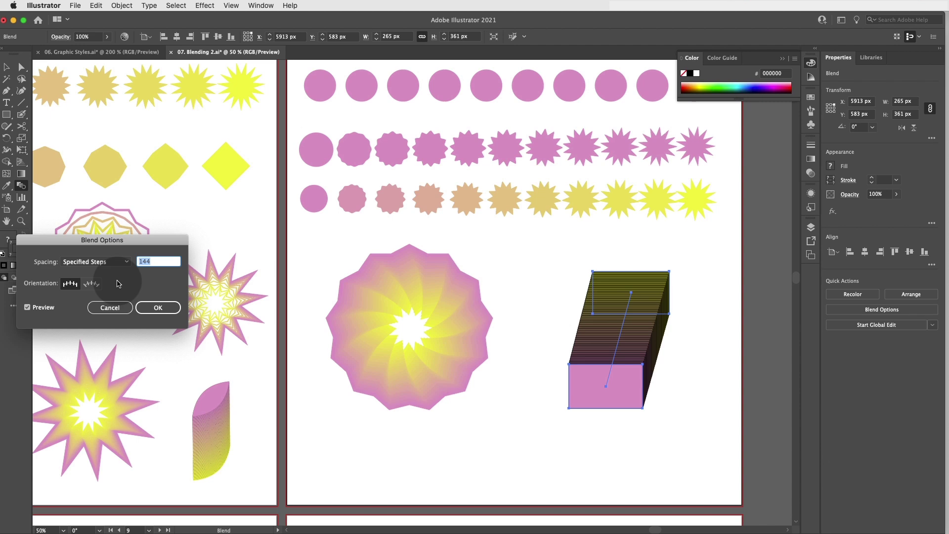
key(shift+Down)
key(shift+Down)
key(shift+Down)
key(shift+Down)
key(shift+Down)
key(shift+Down)
key(shift+Down)
key(shift+Down)
key(shift+Down)
key(shift+Down)
key(shift+Down)
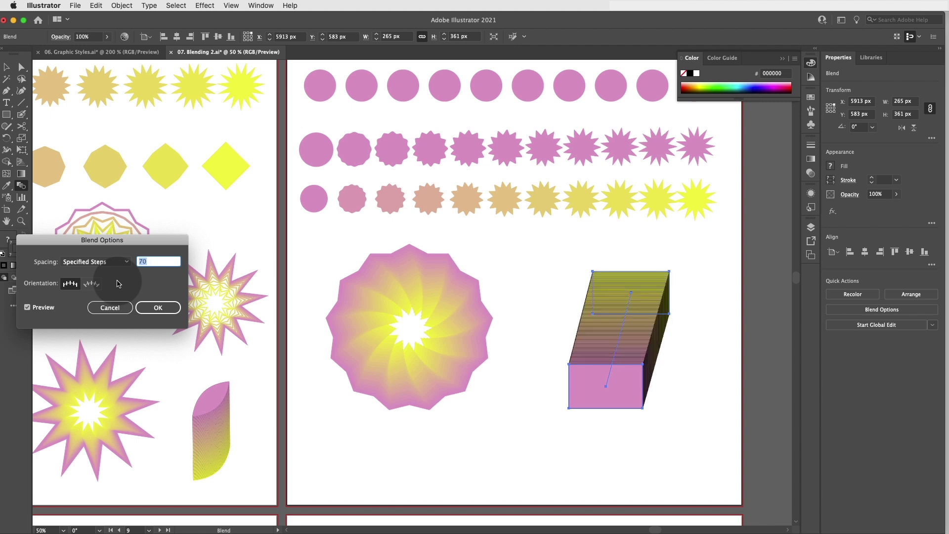
key(shift+Down)
key(shift+Down)
key(shift+Down)
key(shift+Down)
key(Up)
key(Up)
key(Up)
key(Up)
key(Up)
key(Up)
key(Up)
key(Up)
key(Up)
key(Up)
key(Up)
key(Up)
key(Up)
key(Up)
key(Up)
key(Up)
key(Up)
key(Up)
key(Up)
key(Up)
key(Up)
key(Up)
key(Up)
key(Up)
key(Up)
key(Up)
key(Up)
key(Up)
key(Up)
key(Up)
key(Up)
key(Up)
key(Up)
key(Up)
key(Up)
key(Up)
key(Up)
key(Up)
key(Up)
key(Up)
key(Up)
key(Up)
key(Up)
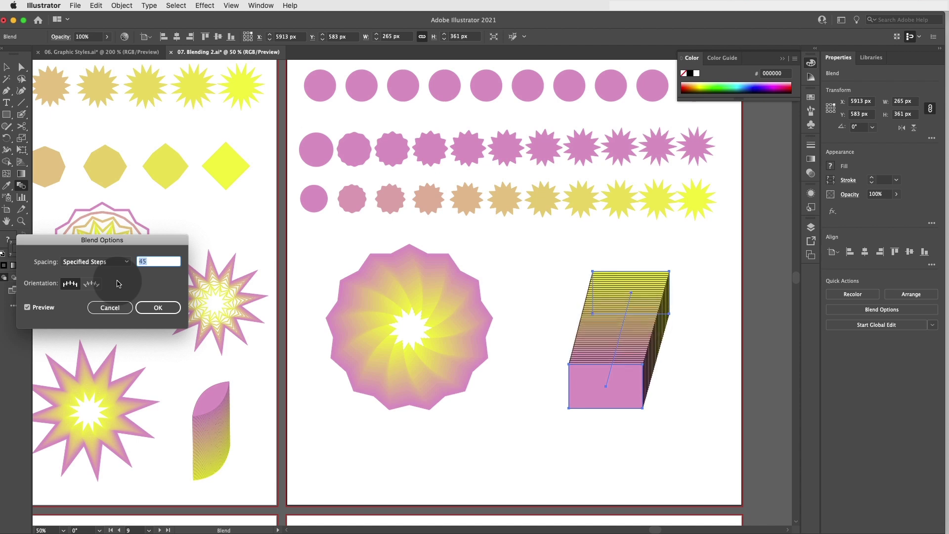
click(158, 307)
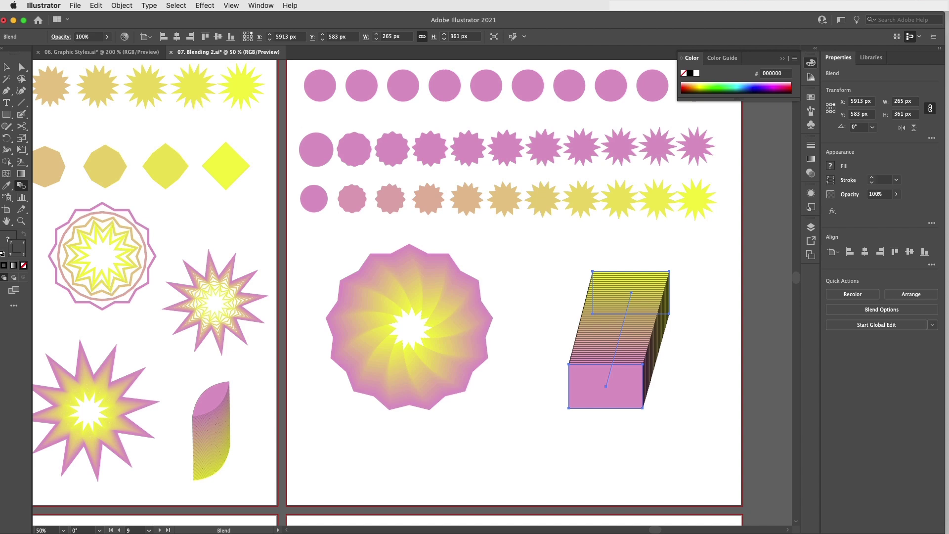
- Remove the black stroke from the yellow and pink rectangles inside the blend
click(21, 67)
click(659, 276)
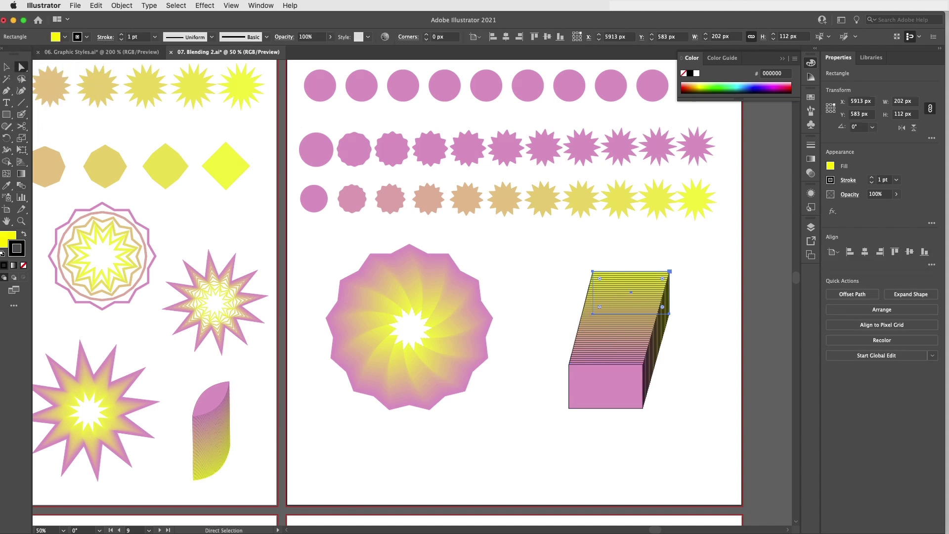
key(v)
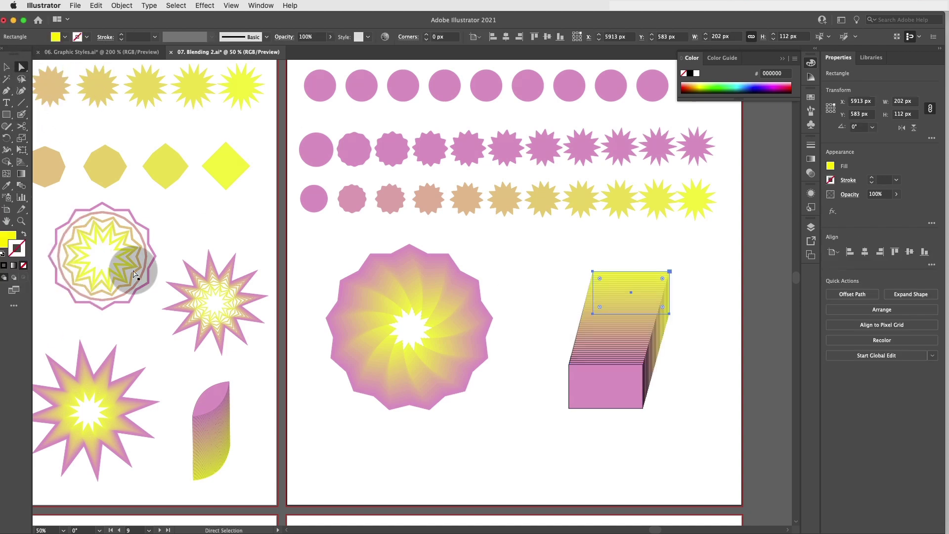
key(super+minus)
key(super+minus)
click(356, 253)
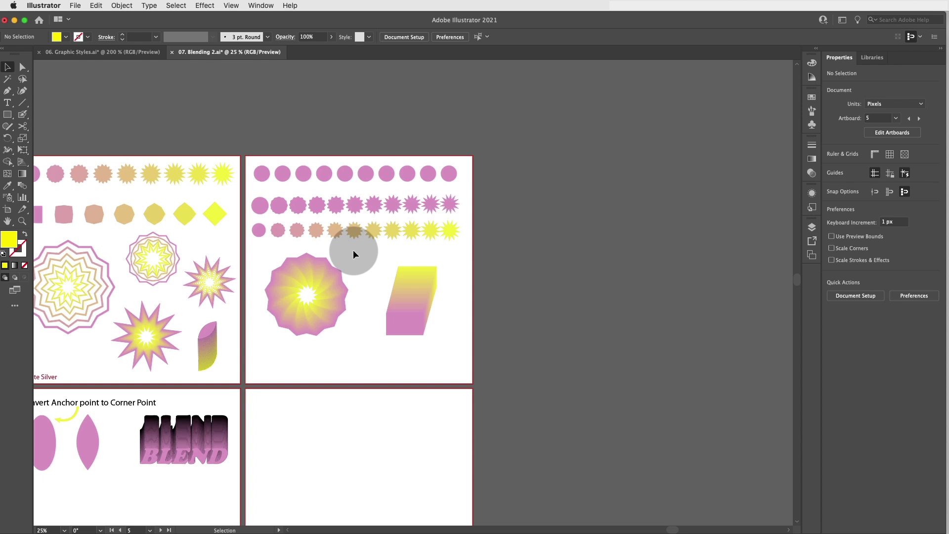
- Examine the separate yellow and pink BLENDING words on the artboard beside the six-word example
scroll(353, 250, left, 10)
scroll(352, 254, left, 5)
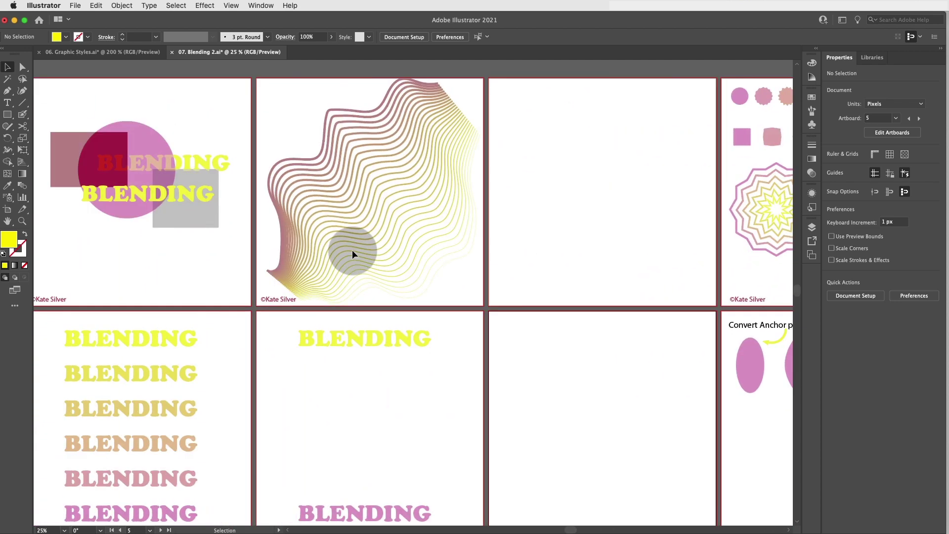
scroll(352, 254, down, 3)
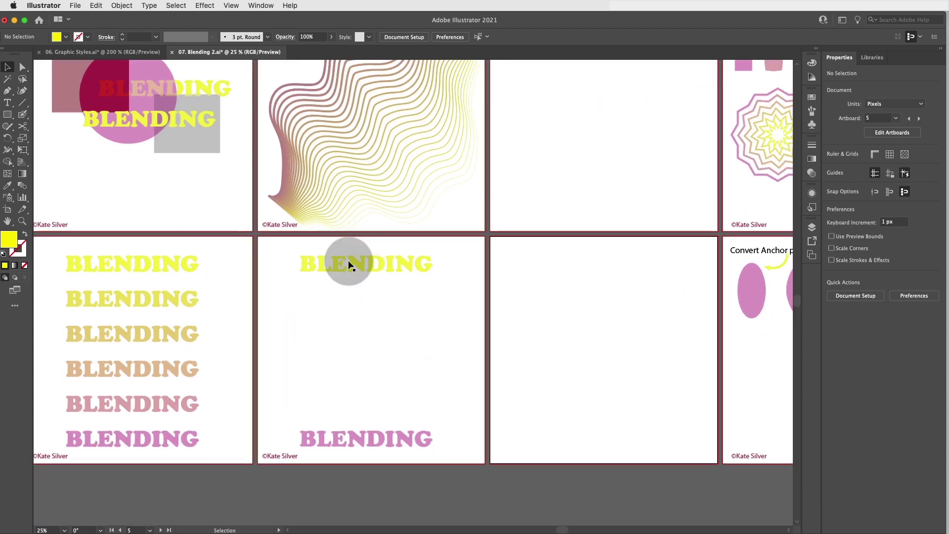
click(346, 265)
scroll(346, 262, left, 2)
scroll(345, 262, down, 1)
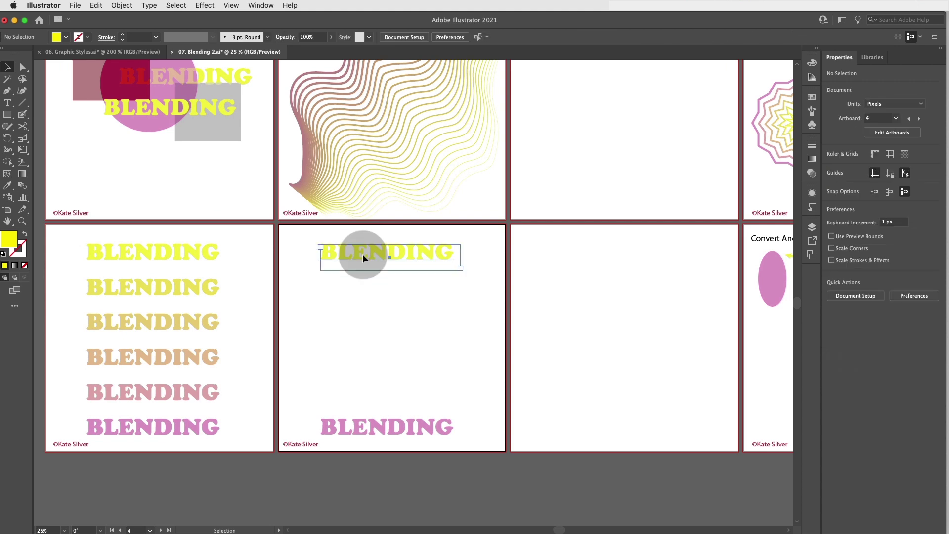
click(370, 438)
click(365, 241)
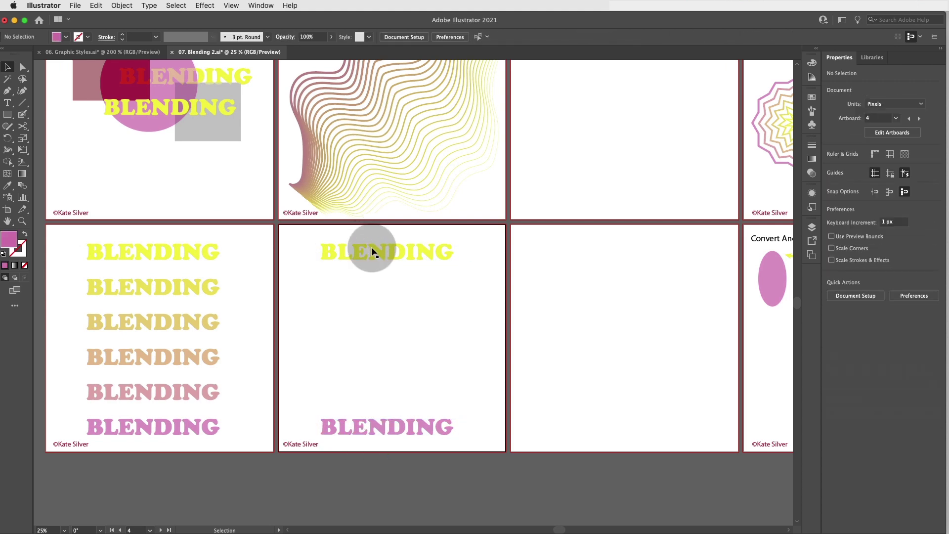
- Check whether the yellow BLENDING word is still editable type
click(32, 189)
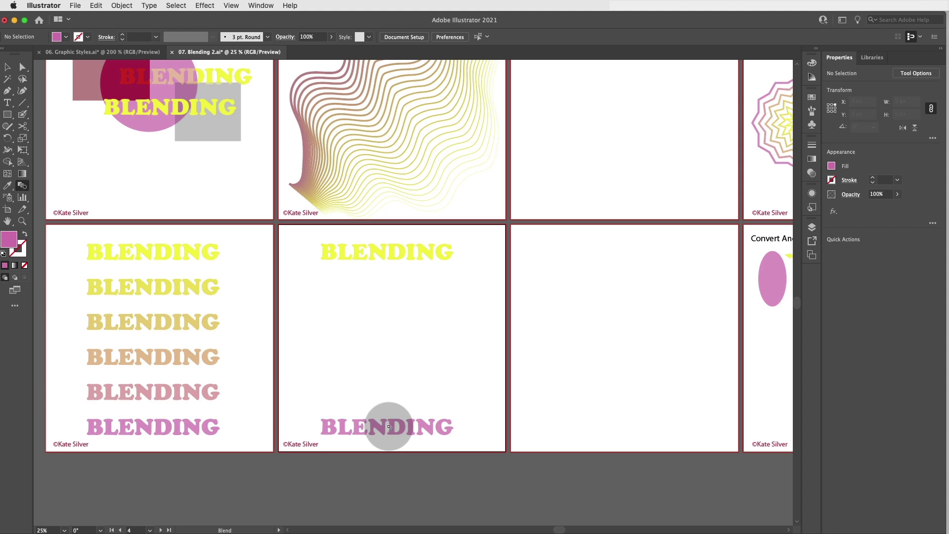
click(8, 67)
click(423, 263)
double_click(416, 255)
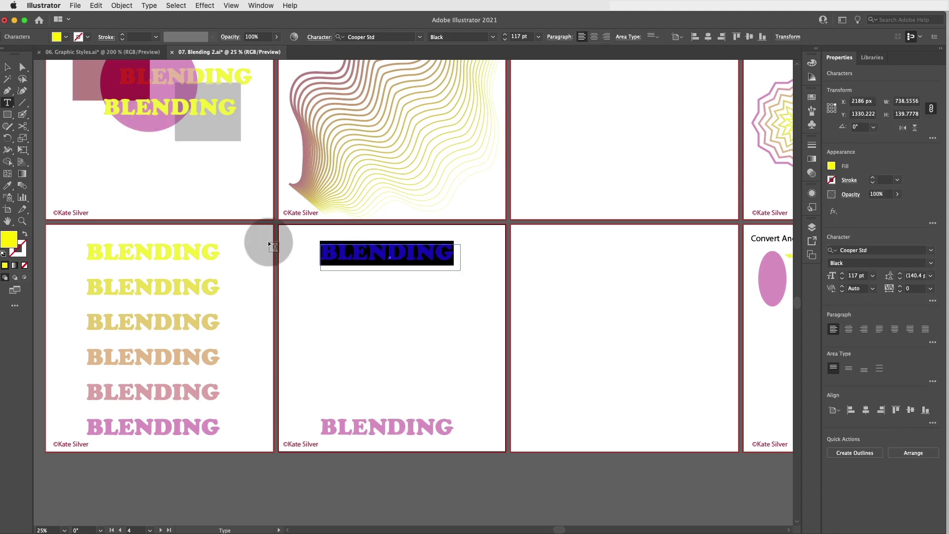
click(7, 67)
click(281, 322)
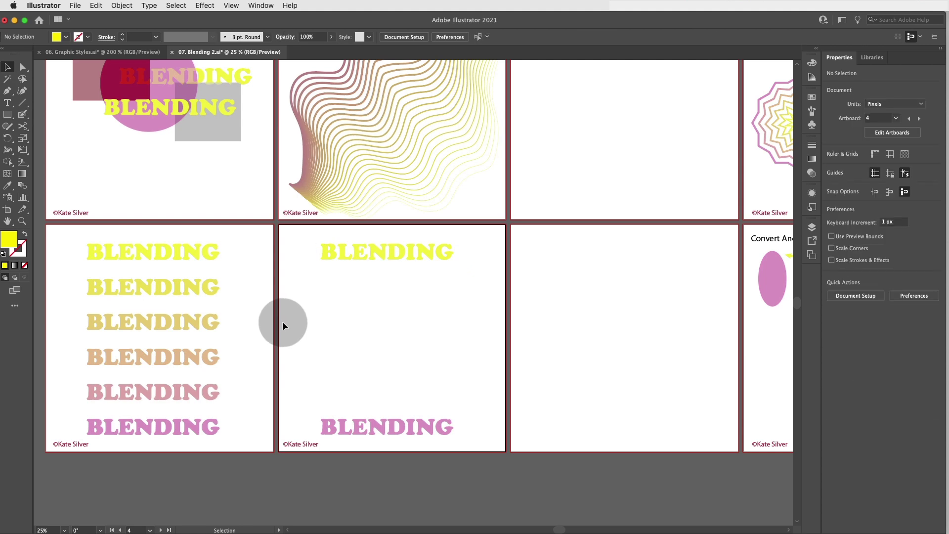
- Expand the yellow and pink BLENDING words into shapes, with Object and Fill enabled
drag(309, 251, 460, 441)
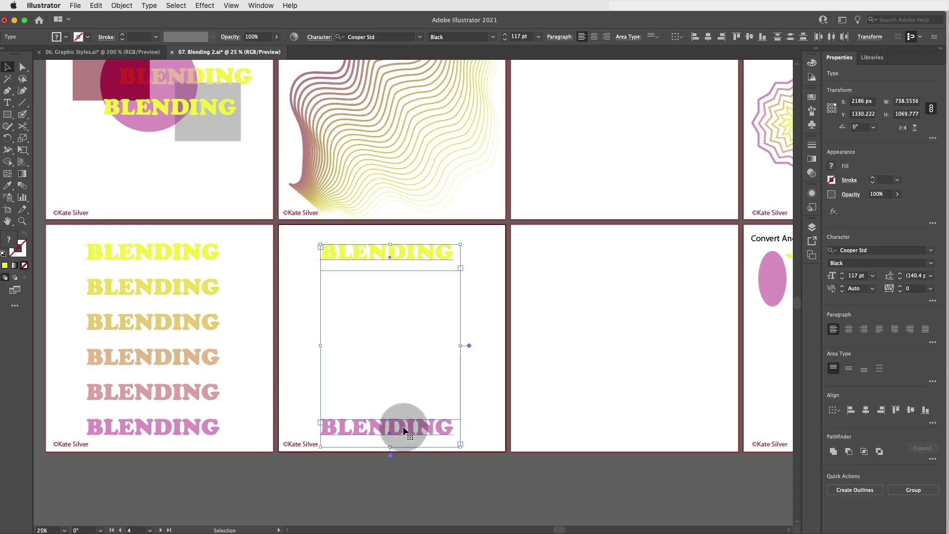
click(490, 326)
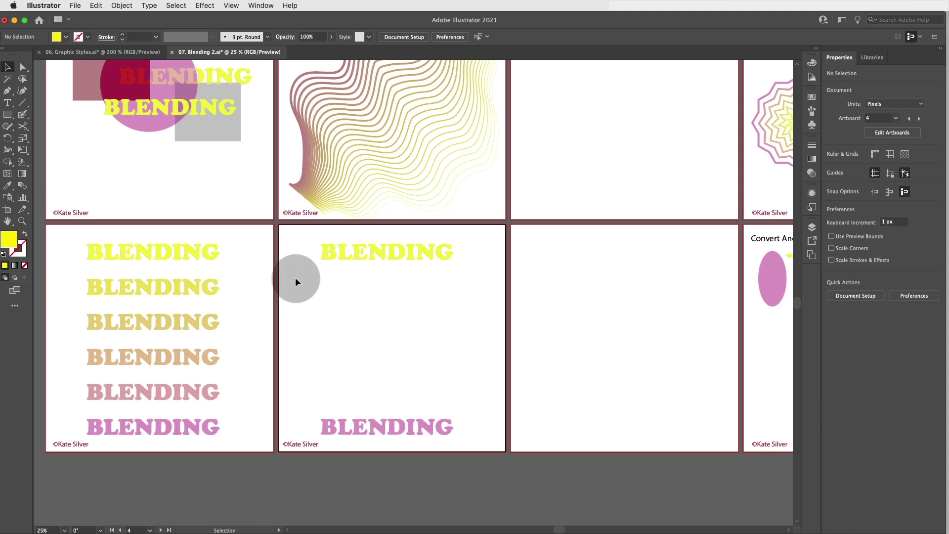
drag(309, 241, 464, 431)
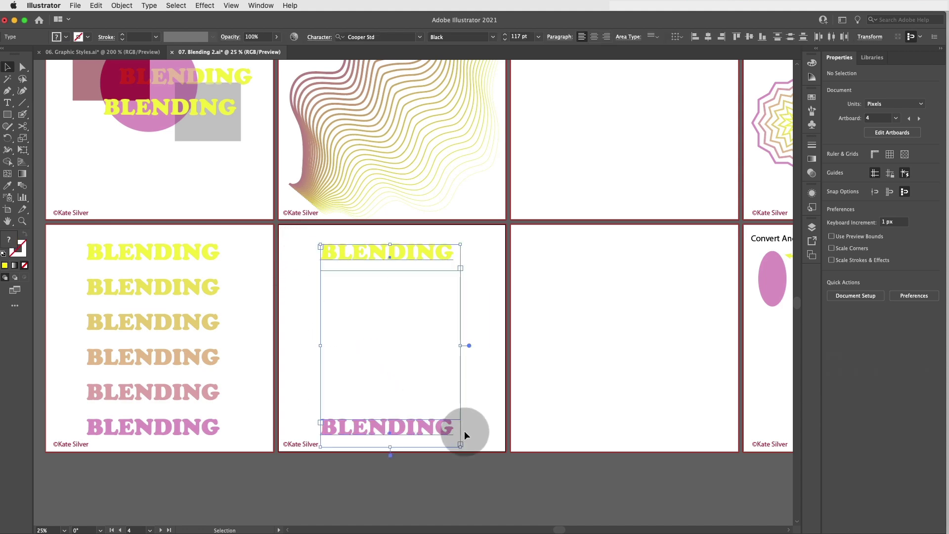
click(122, 6)
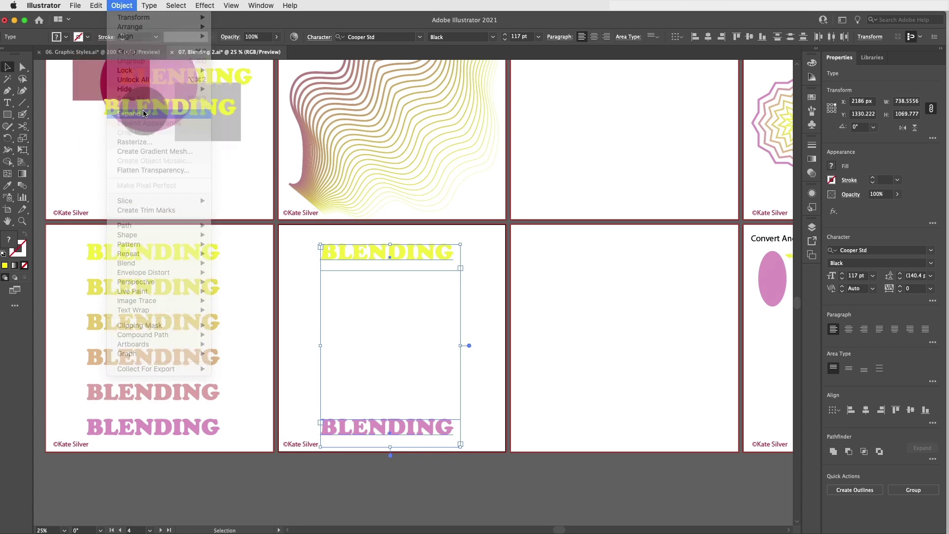
click(143, 115)
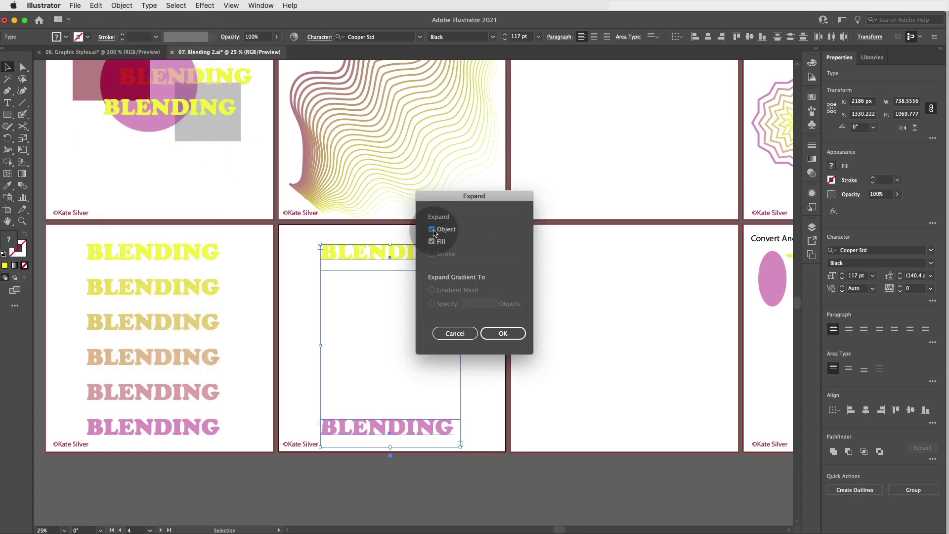
click(502, 333)
click(461, 298)
click(400, 258)
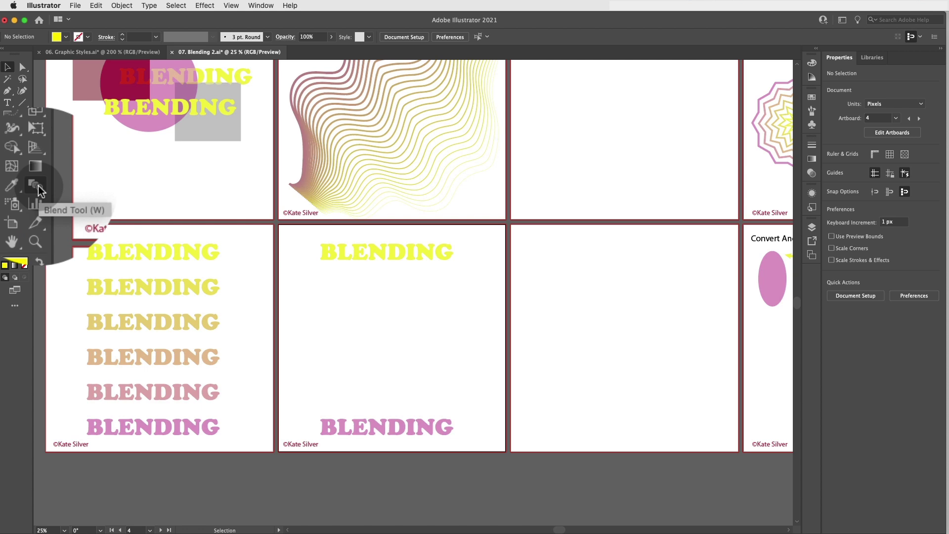
- Blend the expanded yellow BLENDING word with the pink one below it
click(22, 186)
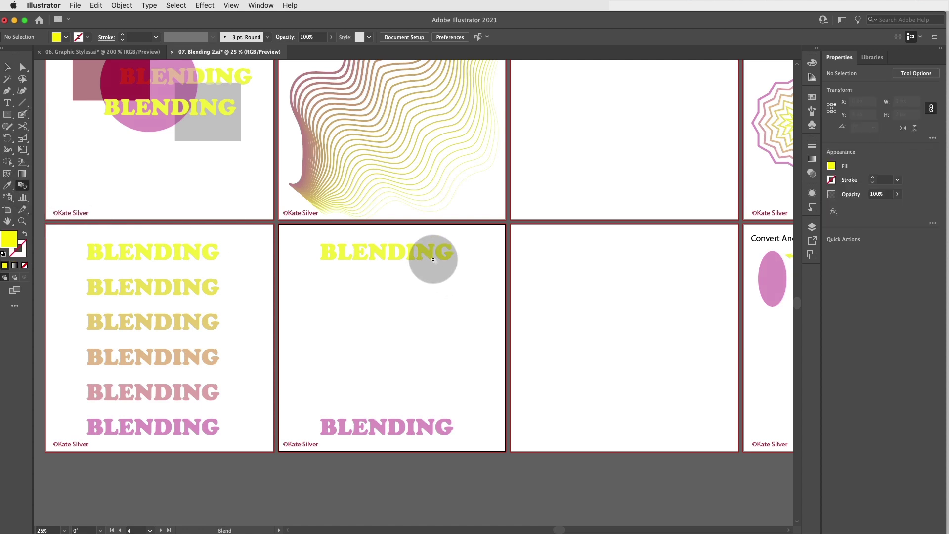
click(384, 253)
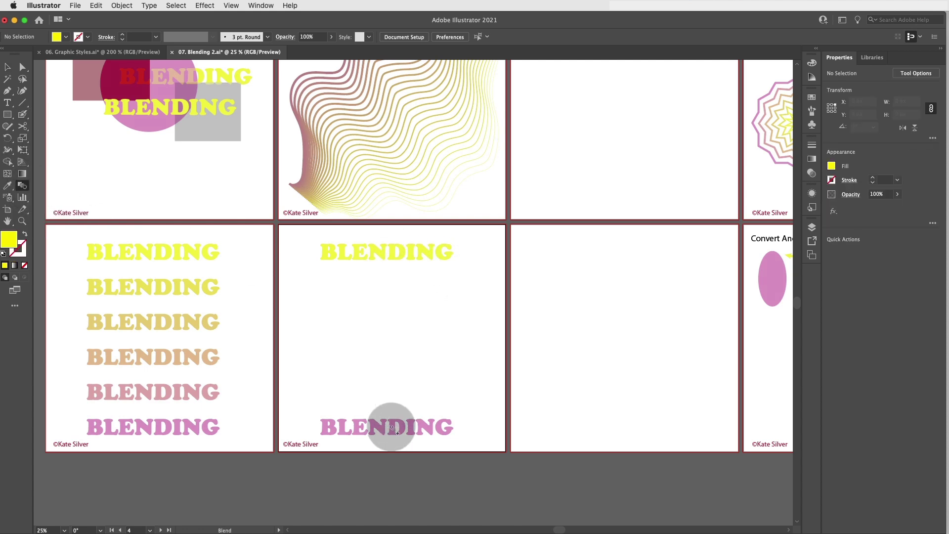
click(391, 426)
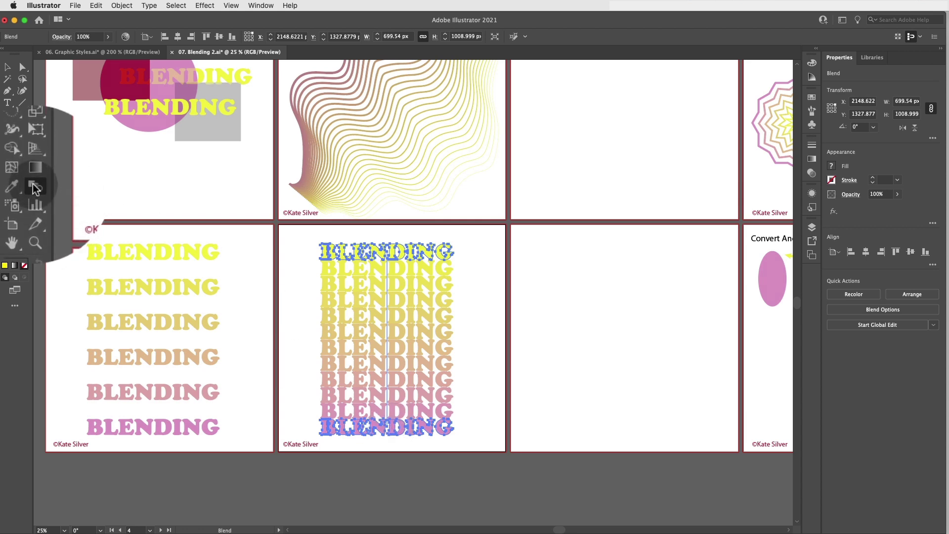
- Change the text blend's spacing to Specified Steps and preview it with 1 step
double_click(37, 190)
drag(99, 240, 188, 189)
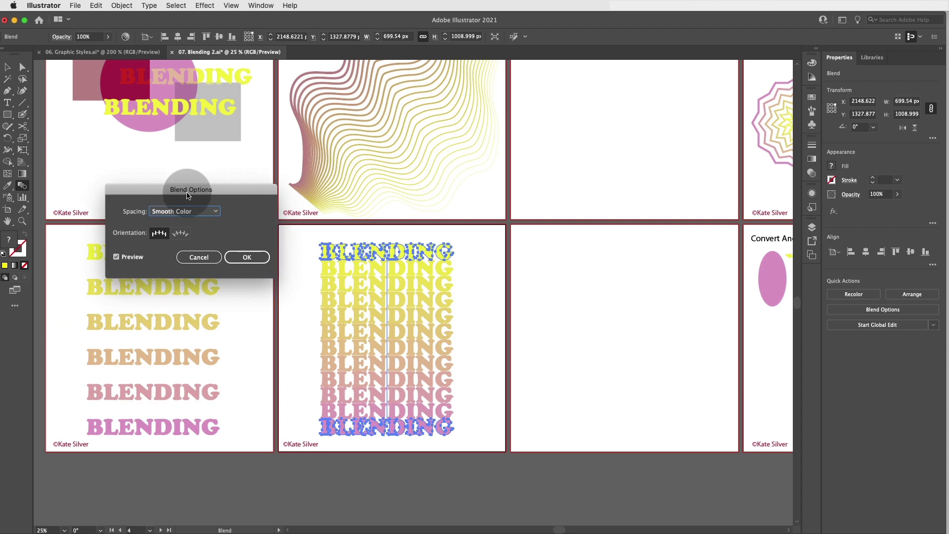
click(202, 211)
click(203, 233)
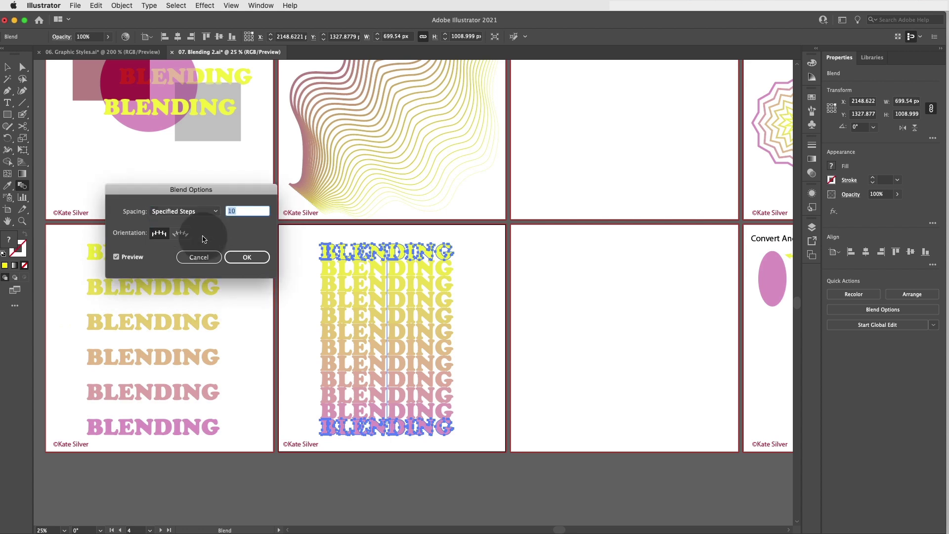
key(super+equal)
text(1)
click(242, 213)
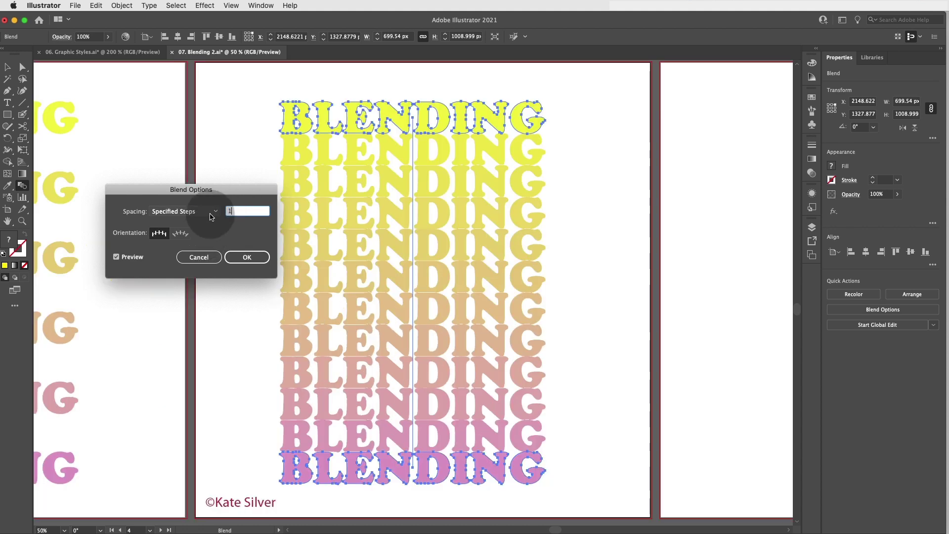
key(Tab)
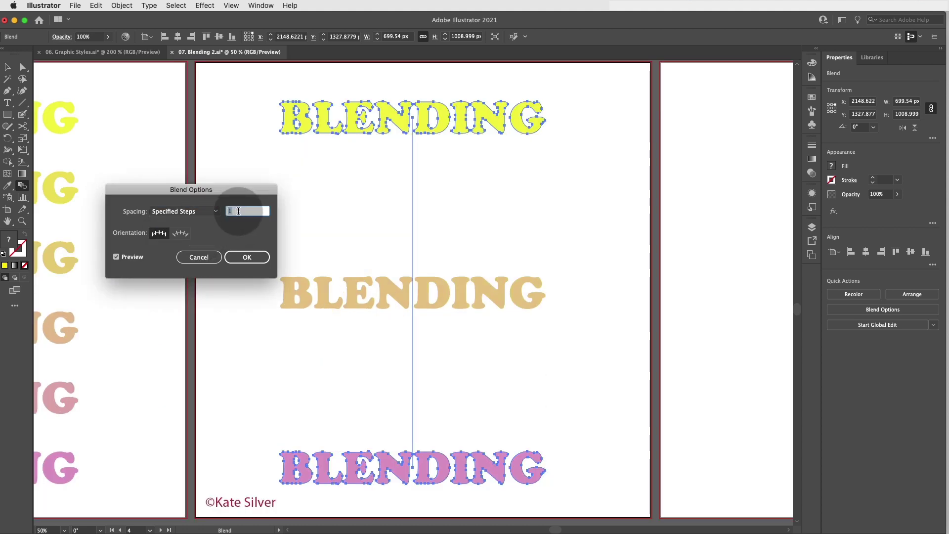
- Try 2 steps for the text blend, and settle on 6 specified steps
text(2)
key(Tab)
drag(244, 190, 179, 189)
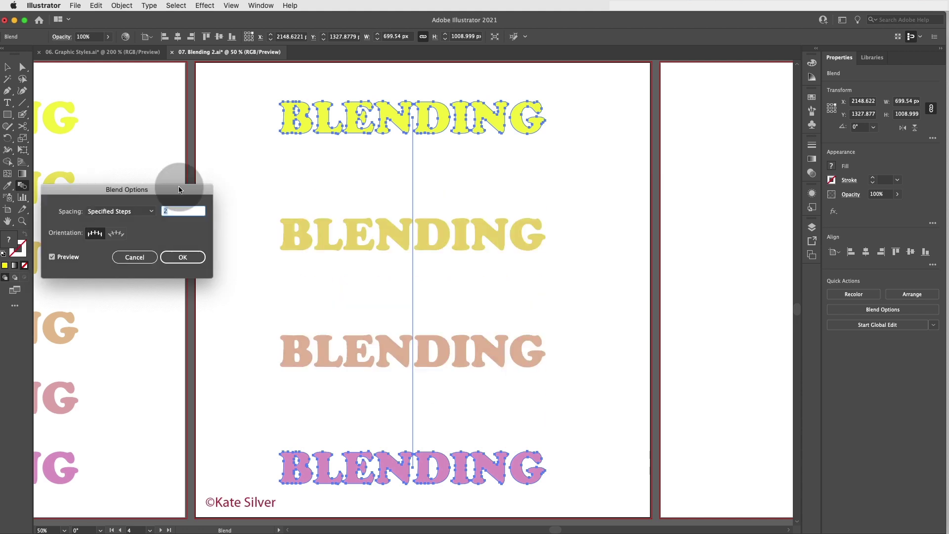
key(Up)
key(Up)
key(Up)
key(Up)
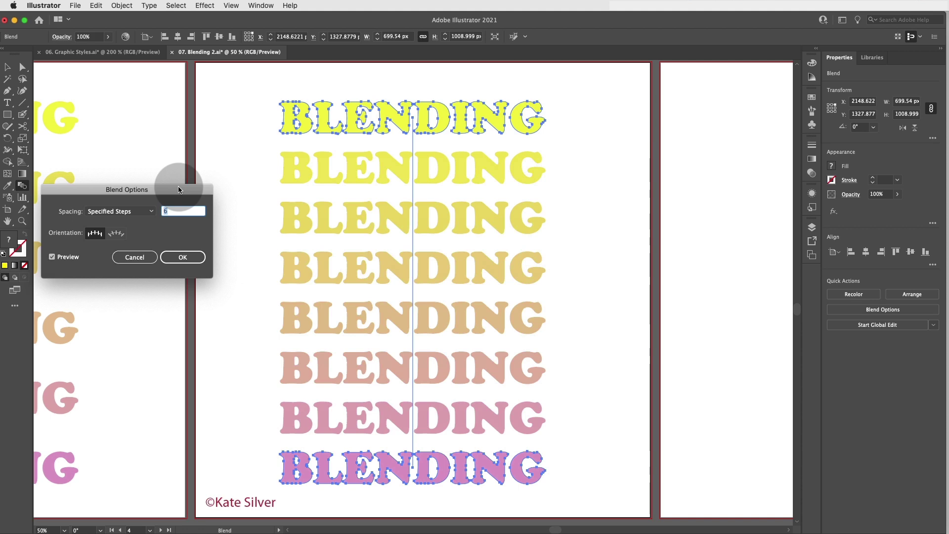
click(184, 258)
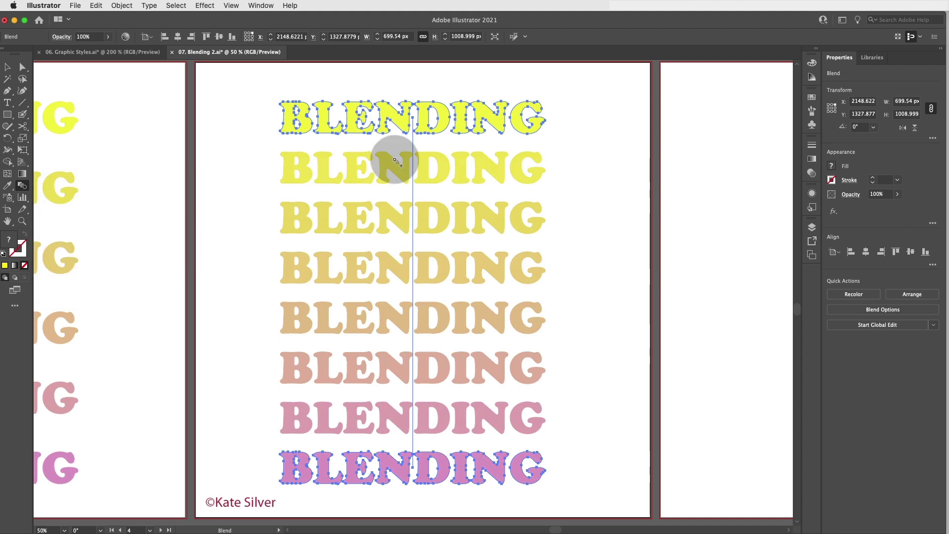
click(9, 66)
click(127, 143)
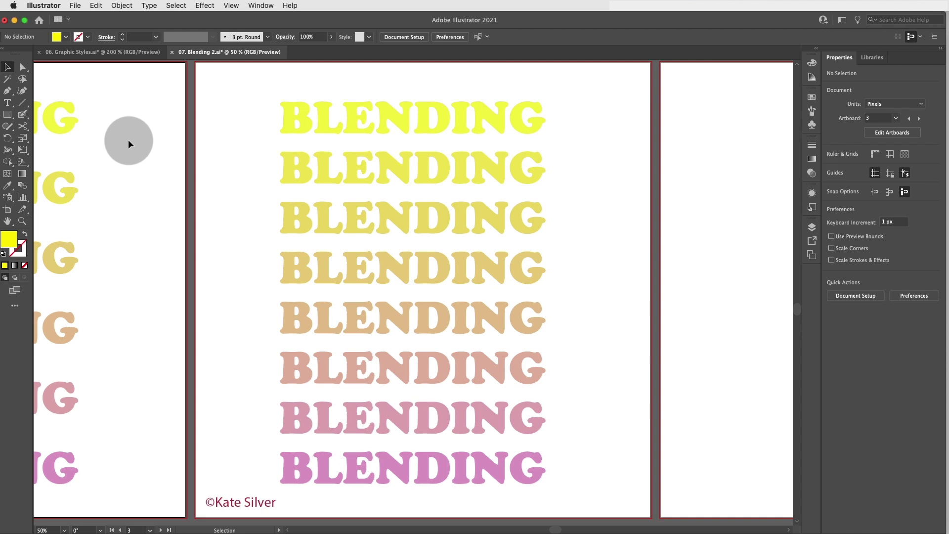
key(super+minus)
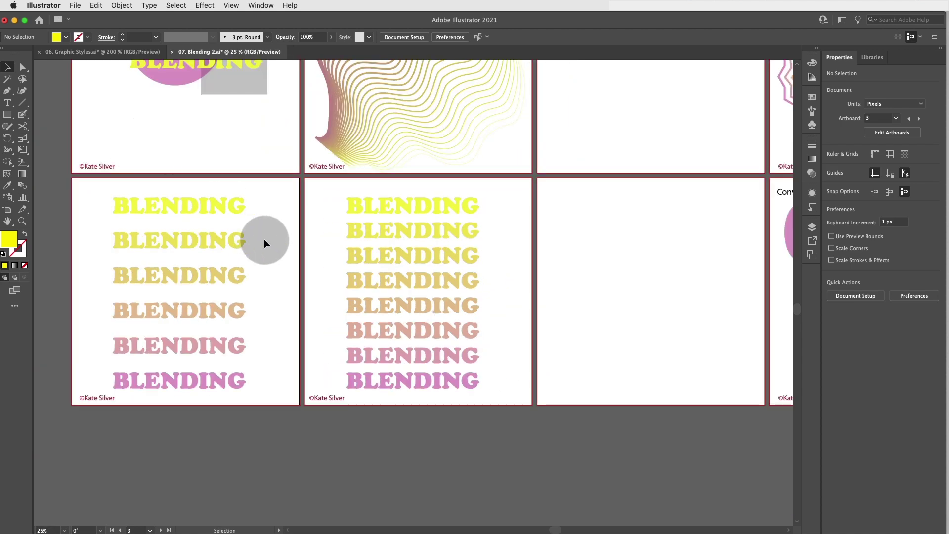
scroll(272, 255, right, 10)
scroll(275, 255, right, 8)
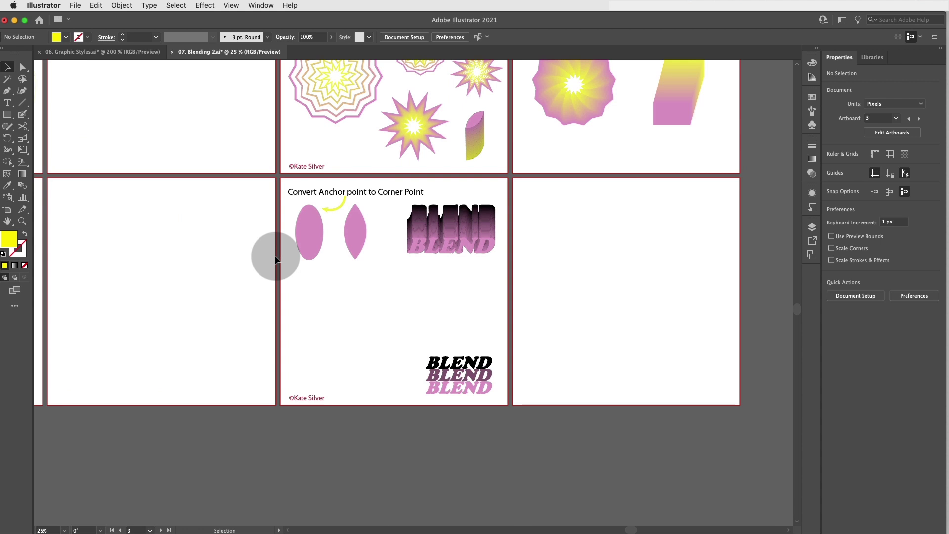
scroll(275, 256, left, 5)
scroll(274, 256, left, 3)
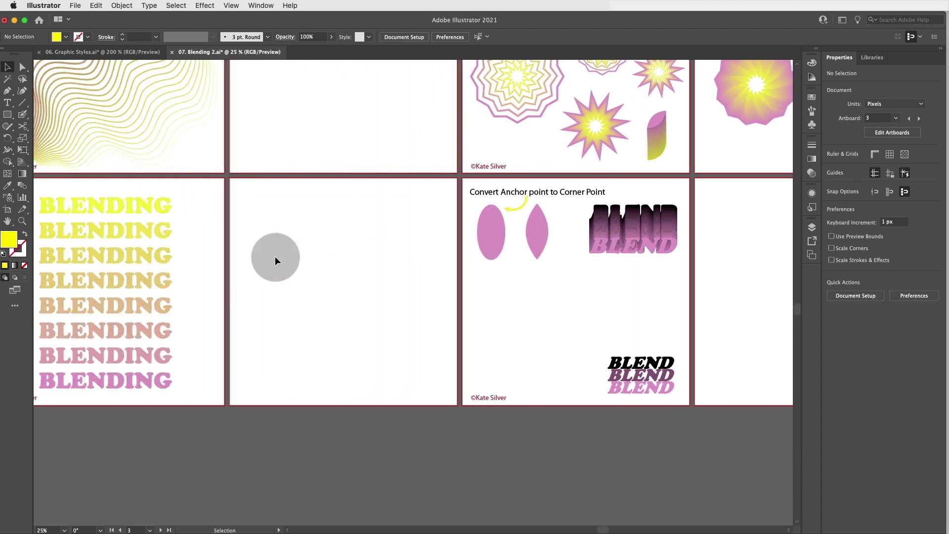
- Draw a text frame about 672 by 195 px on the empty artboard beside the BLENDING blend and enter BLEND
click(139, 209)
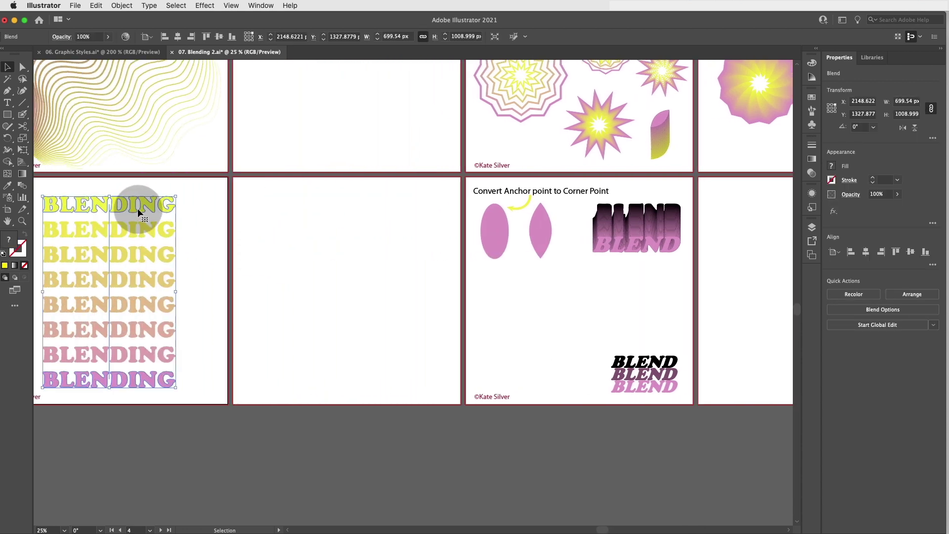
scroll(138, 208, left, 1)
click(8, 102)
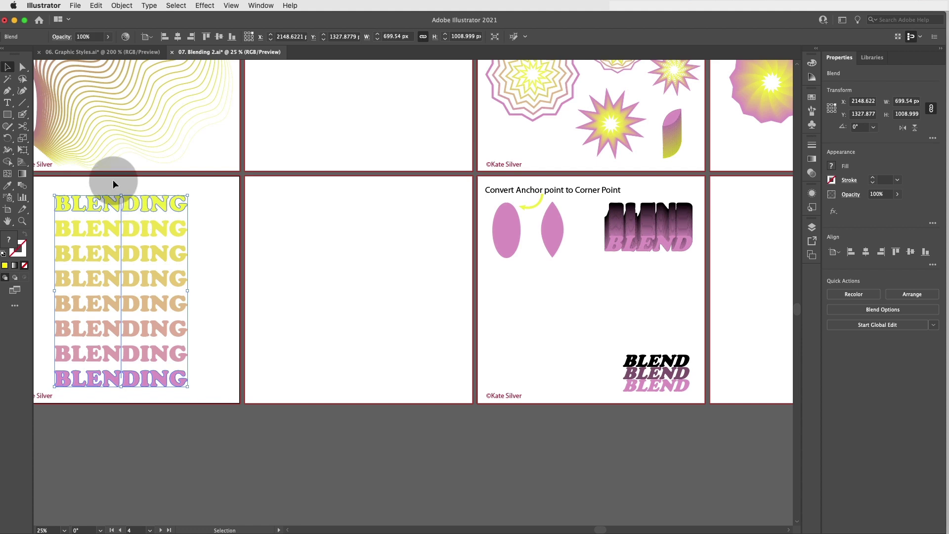
drag(277, 192, 404, 227)
key(BackSpace)
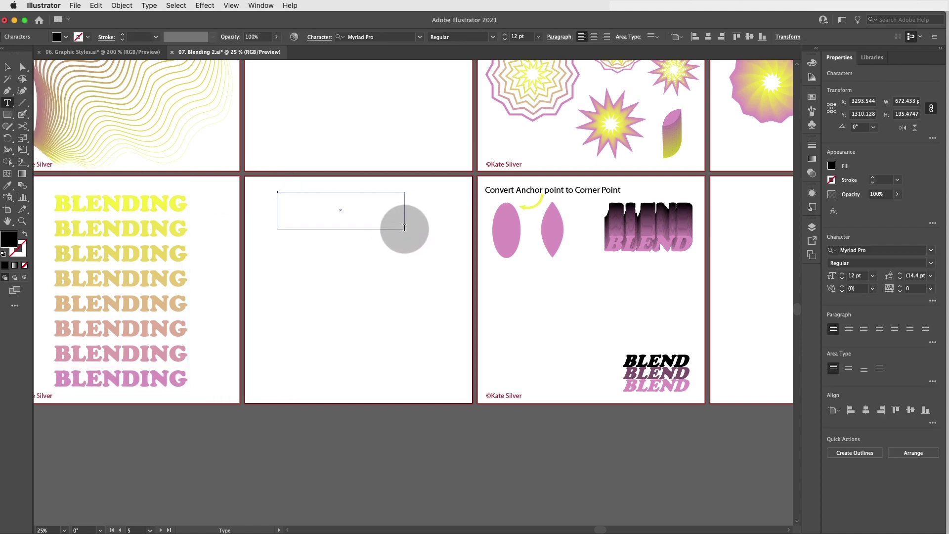
click(344, 215)
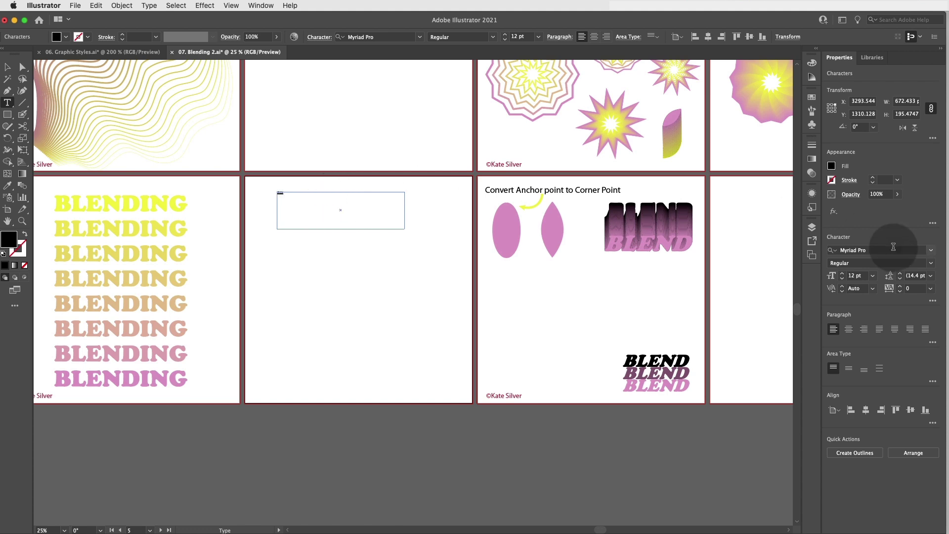
- Increase the BLEND text's font size to 121 pt
click(840, 276)
click(839, 276)
click(840, 276)
click(840, 276)
click(840, 276)
click(840, 275)
click(840, 276)
click(840, 275)
click(840, 275)
click(840, 276)
click(840, 275)
click(840, 275)
click(840, 276)
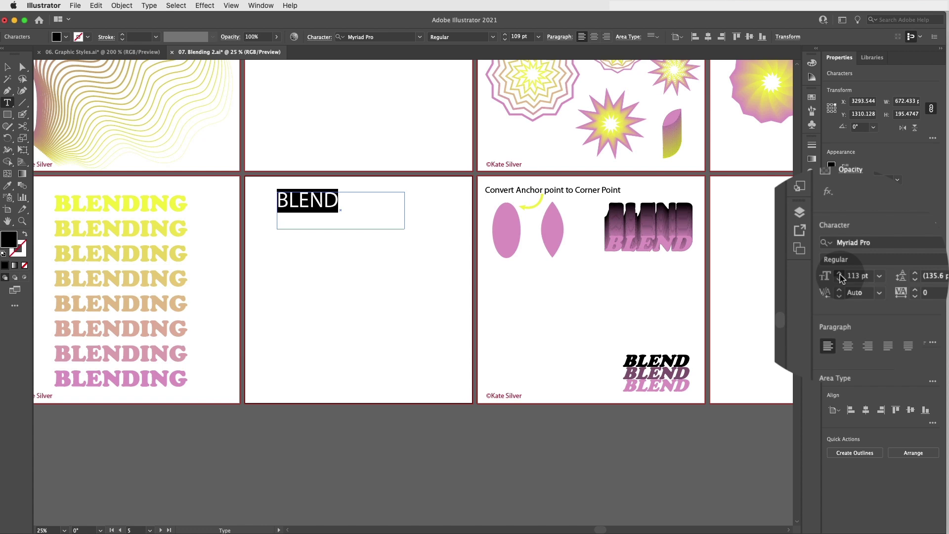
click(840, 275)
- Try the DK Lemon Yellow Sun font on the BLEND text and check its available styles
click(930, 250)
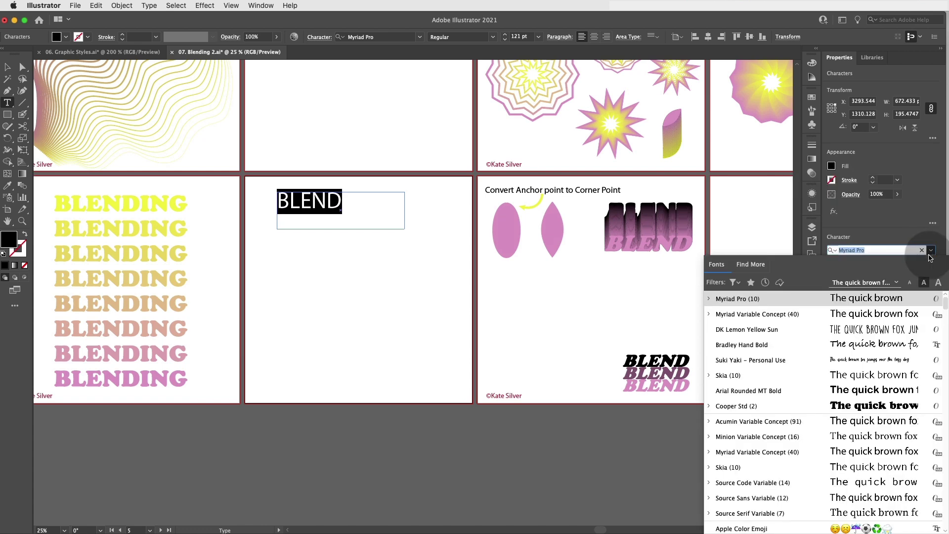
click(883, 328)
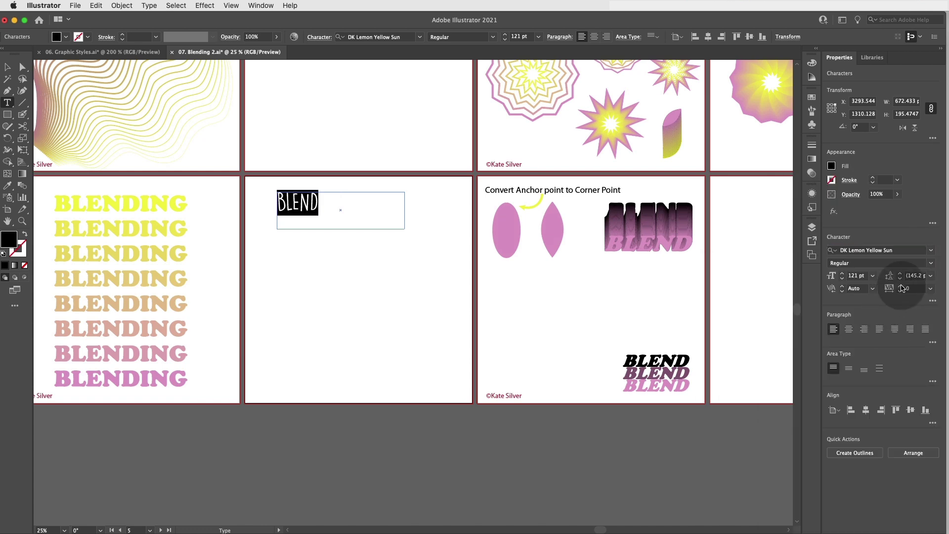
click(931, 264)
click(931, 266)
- Set the BLEND text in Cooper Std with the Black Italic style
click(930, 250)
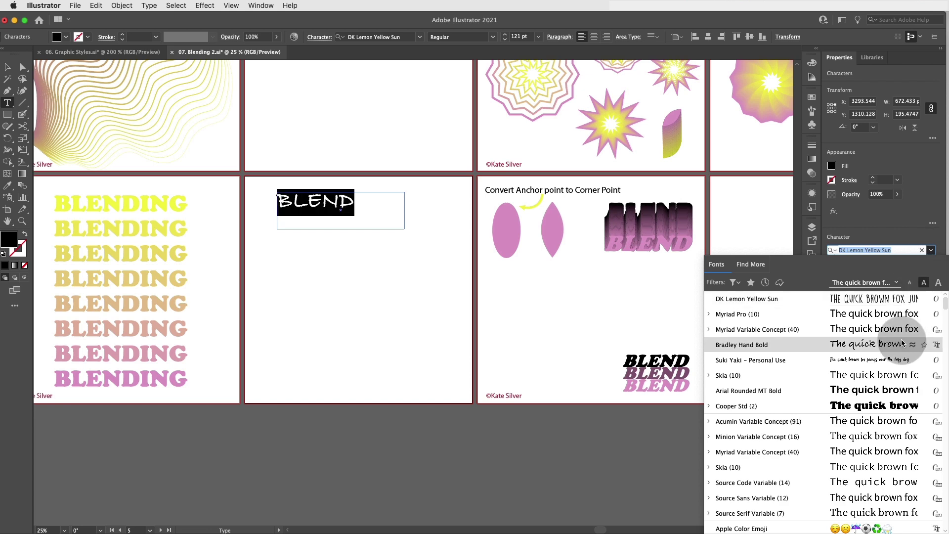
click(871, 406)
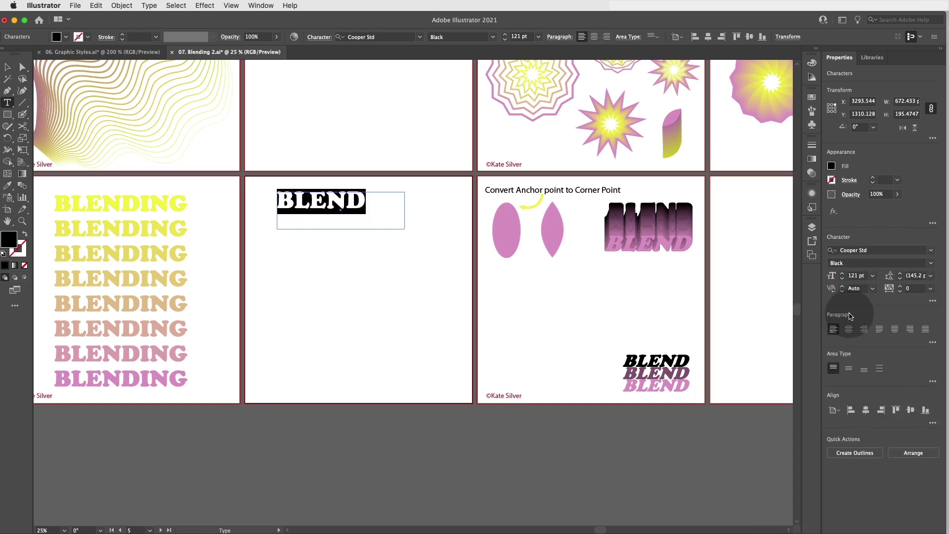
click(924, 263)
click(860, 284)
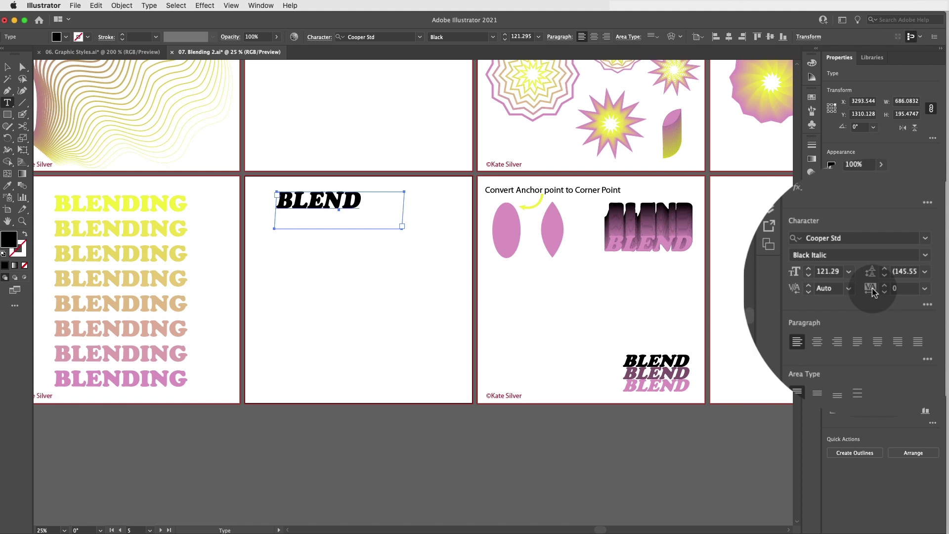
- Finish editing the BLEND text and place a copy directly below it, leaving a gap between the words
key(Escape)
click(340, 205)
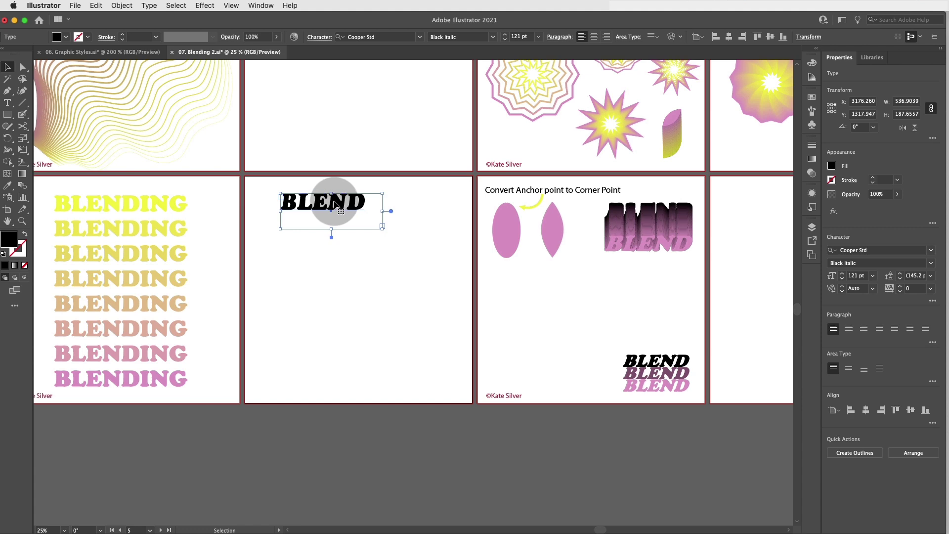
drag(338, 200, 339, 245)
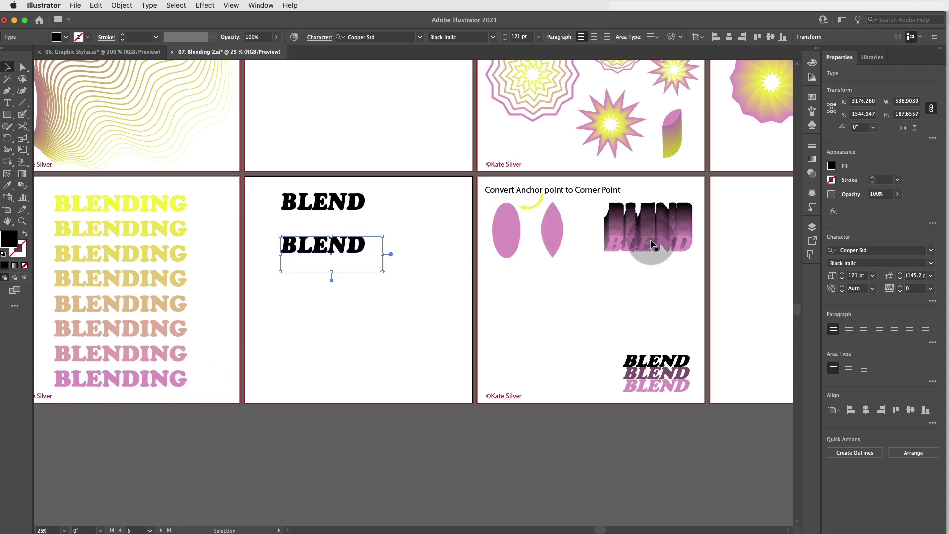
- Colour the lower BLEND copy pink by sampling the front word of the example blend with the Eyedropper
click(8, 186)
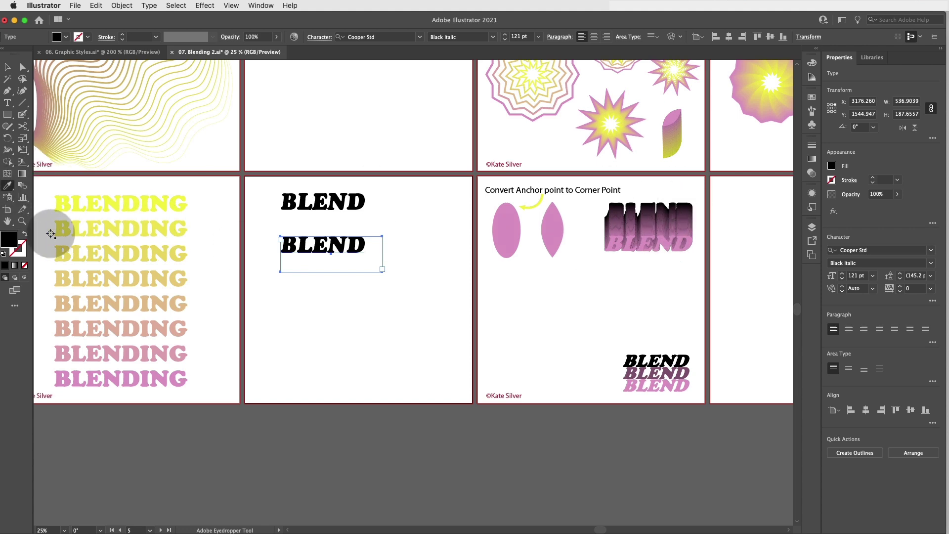
click(665, 243)
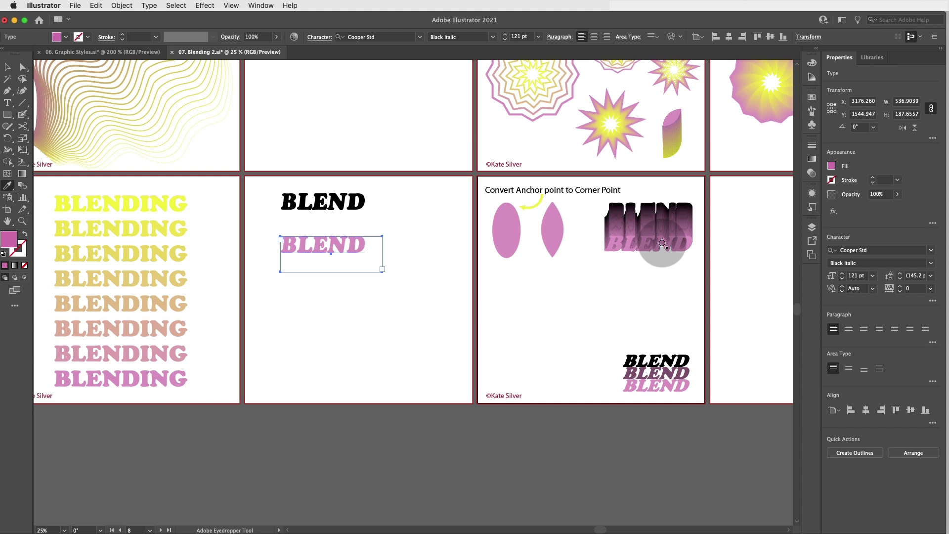
key(v)
click(372, 221)
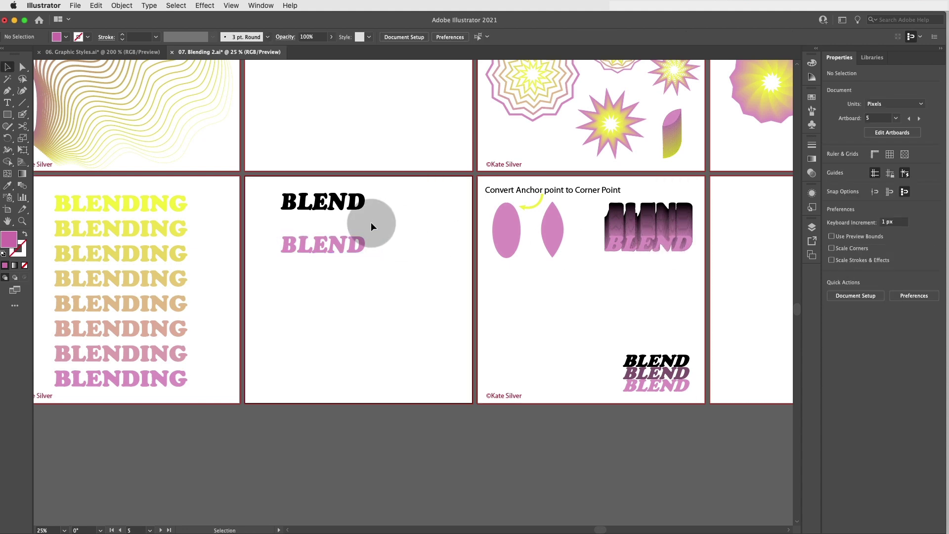
- Expand the black and pink BLEND words into shapes, with Object and Fill enabled
click(346, 243)
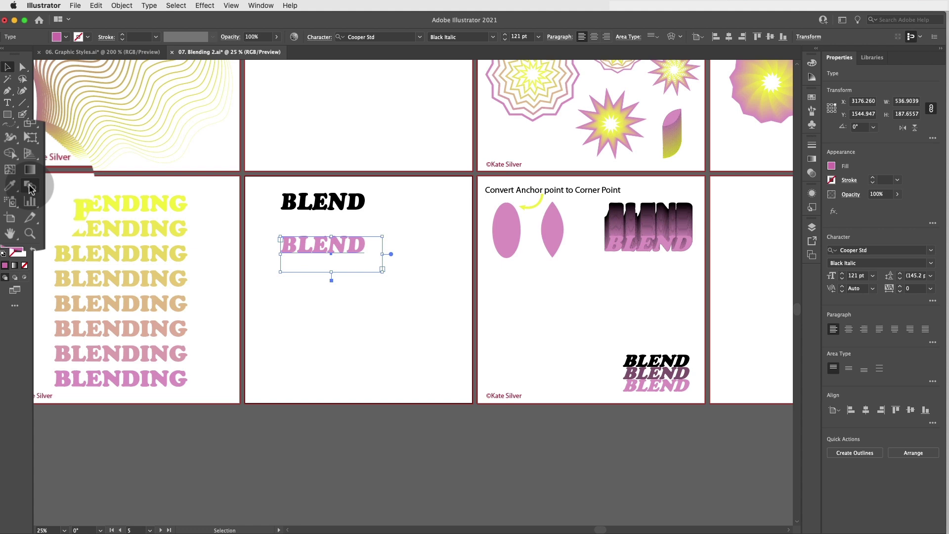
click(270, 192)
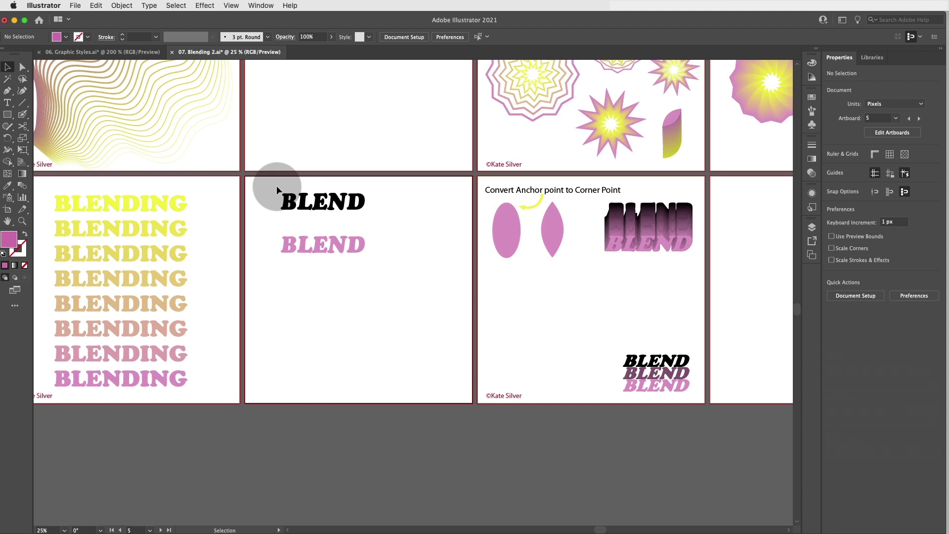
drag(277, 189, 306, 250)
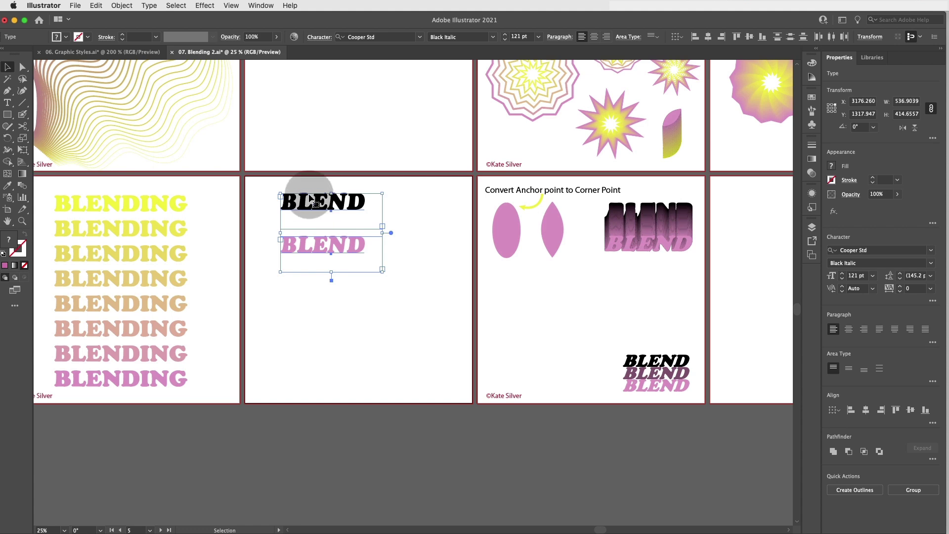
click(122, 5)
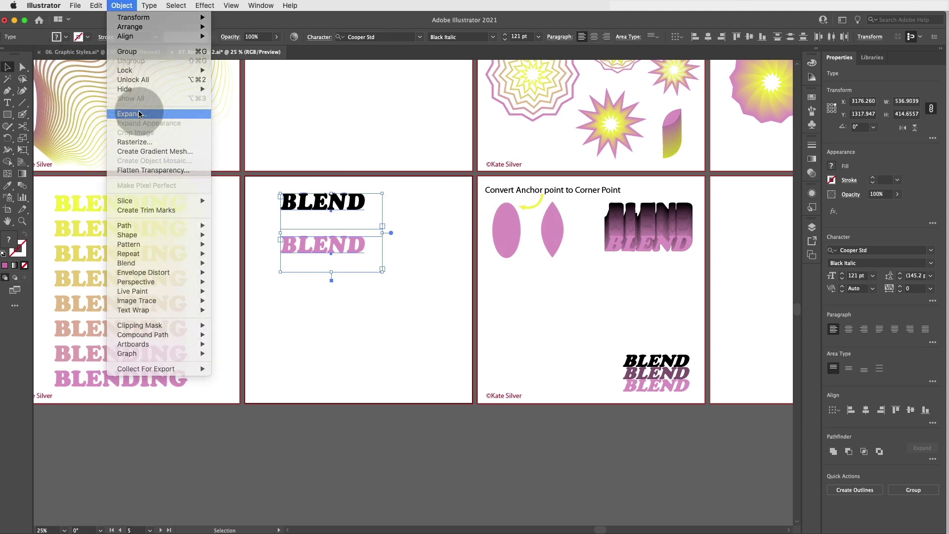
click(139, 114)
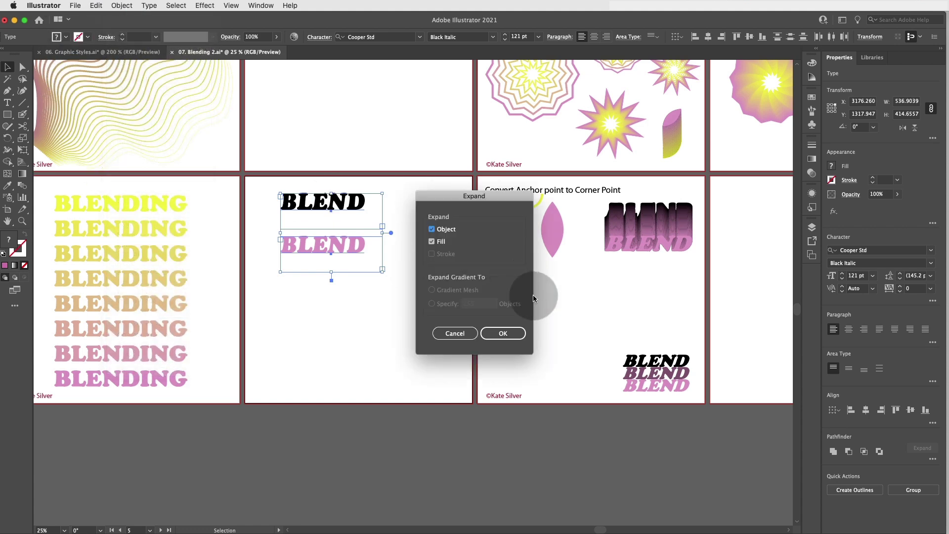
click(503, 335)
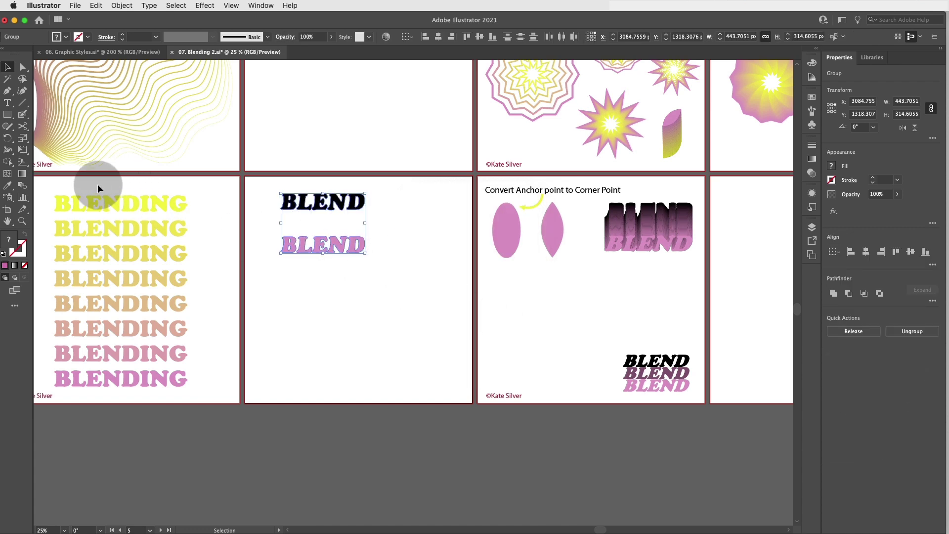
- Blend the expanded black BLEND word with the pink one below it
click(23, 188)
click(320, 193)
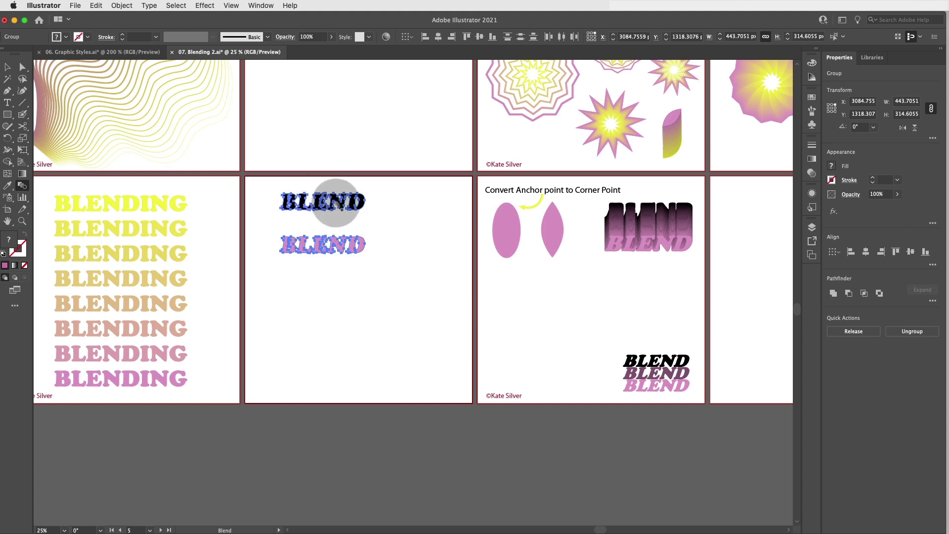
click(329, 255)
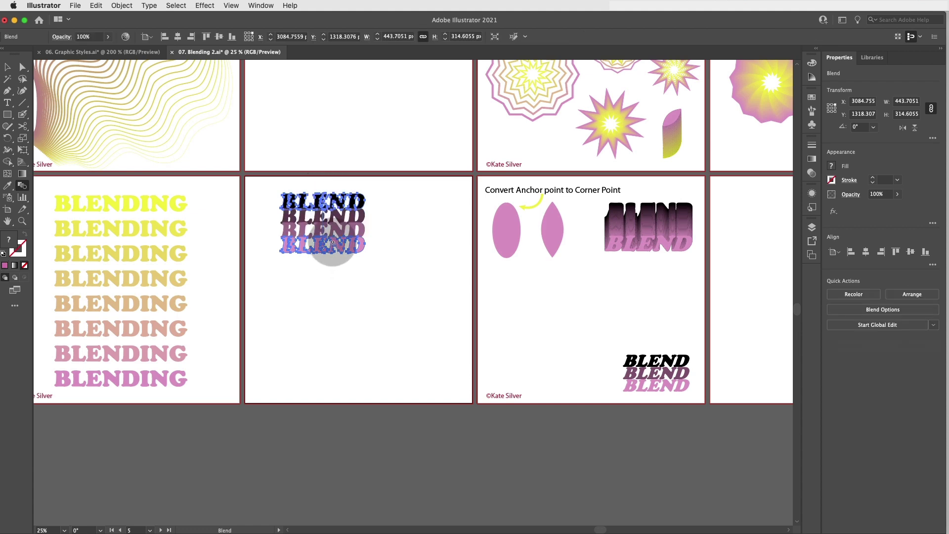
key(v)
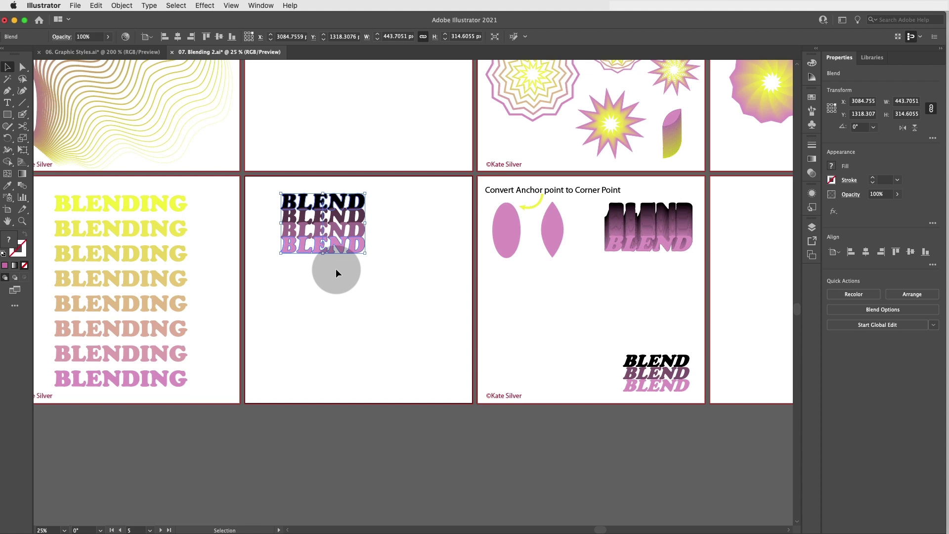
double_click(23, 186)
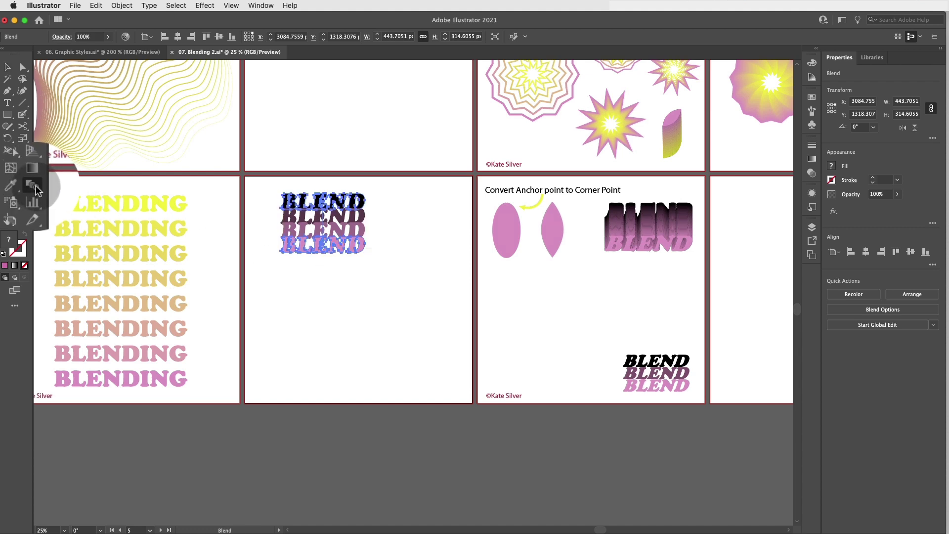
click(120, 211)
click(124, 226)
click(195, 216)
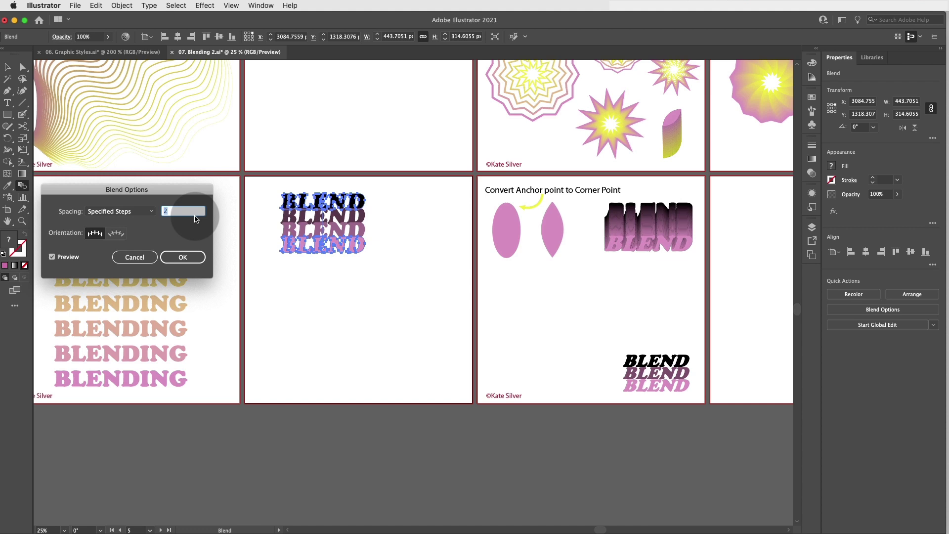
key(Down)
key(Up)
key(Up)
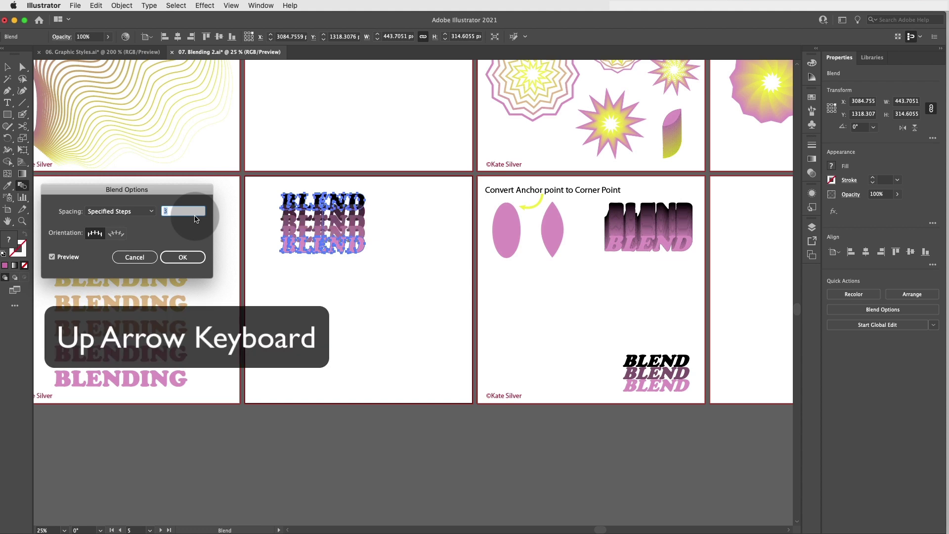
key(Up)
key(Up)
key(Up)
key(Up)
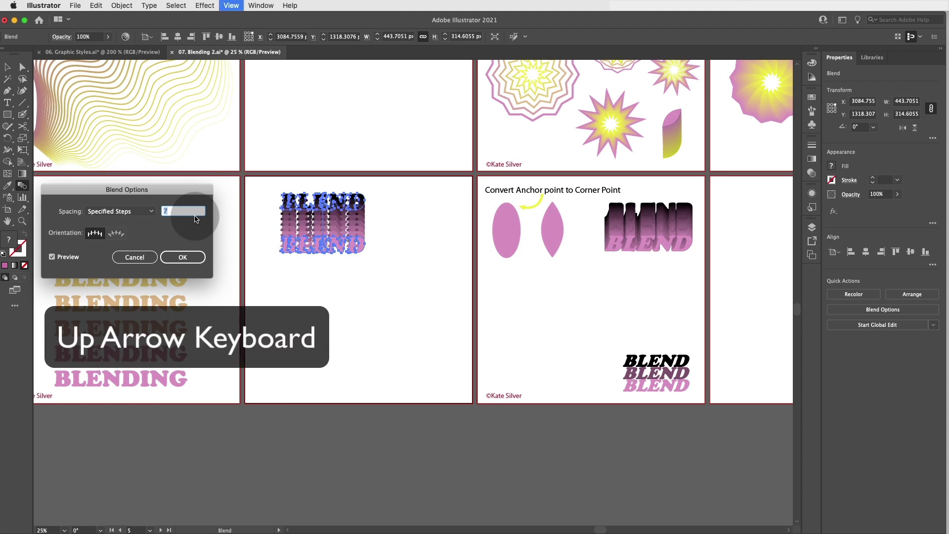
click(136, 256)
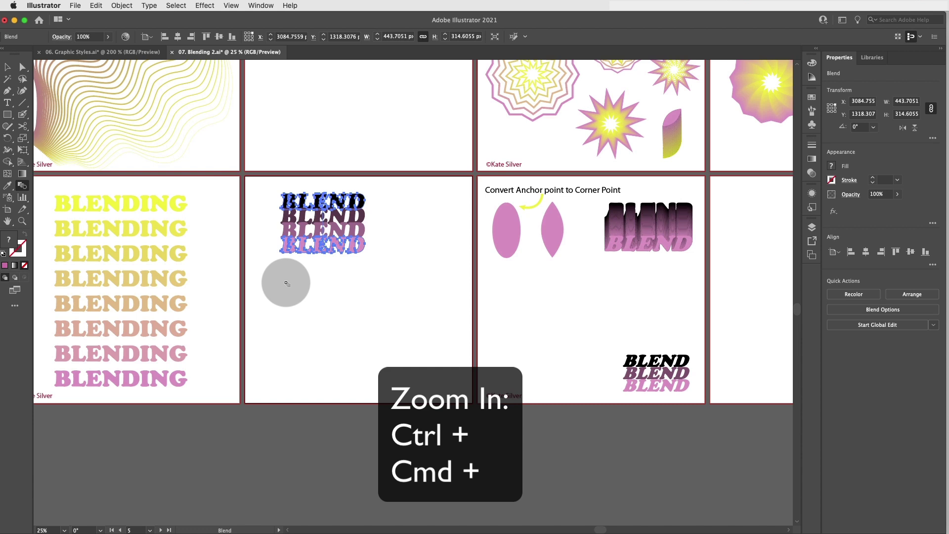
- Set the BLEND blend's spacing to Specified Steps and raise the count beyond 19 until the words merge into a smooth extrusion
key(super+plus)
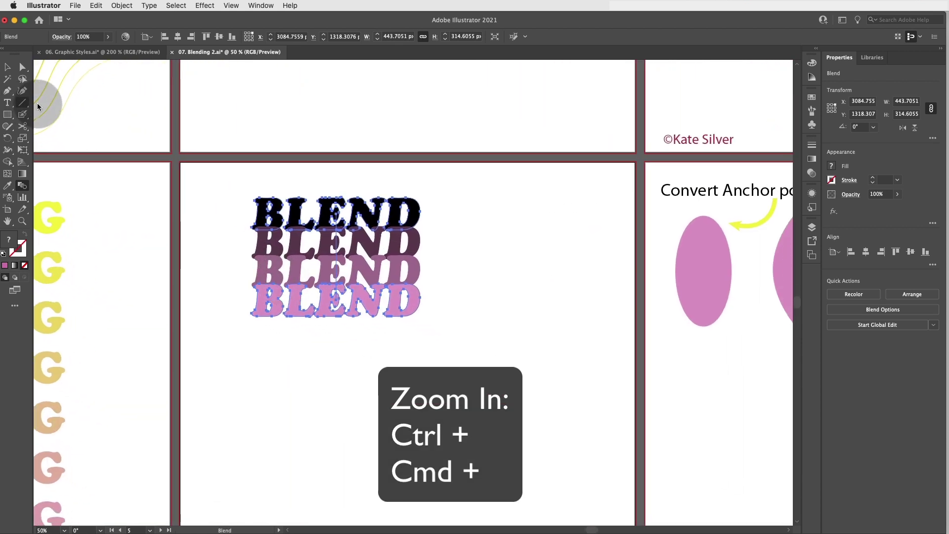
double_click(26, 185)
click(120, 211)
click(116, 232)
key(Up)
key(Up)
key(Up)
key(Up)
key(Up)
key(Up)
key(Up)
key(Up)
key(Up)
key(Up)
key(Up)
key(Up)
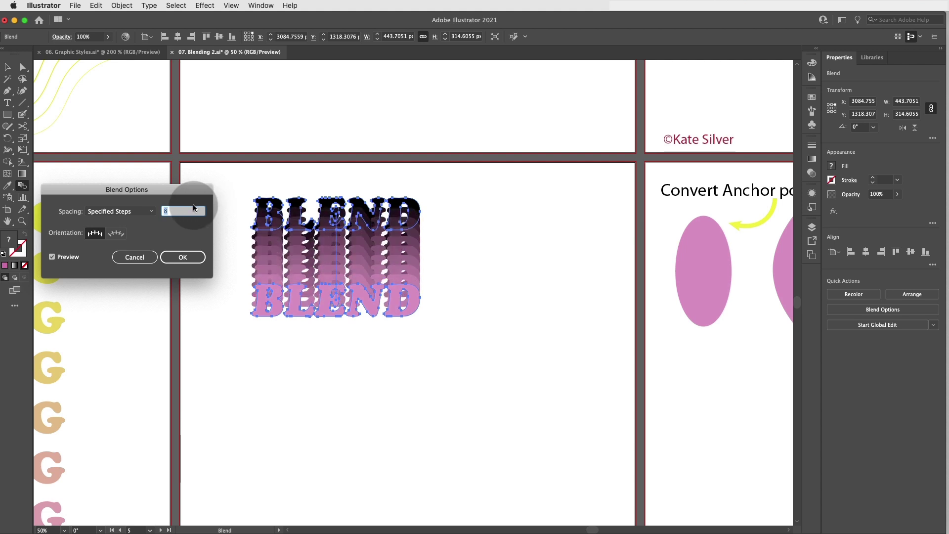
key(Up)
key(Up)
key(Up)
key(Up)
key(Up)
key(Up)
key(Up)
key(Up)
key(Up)
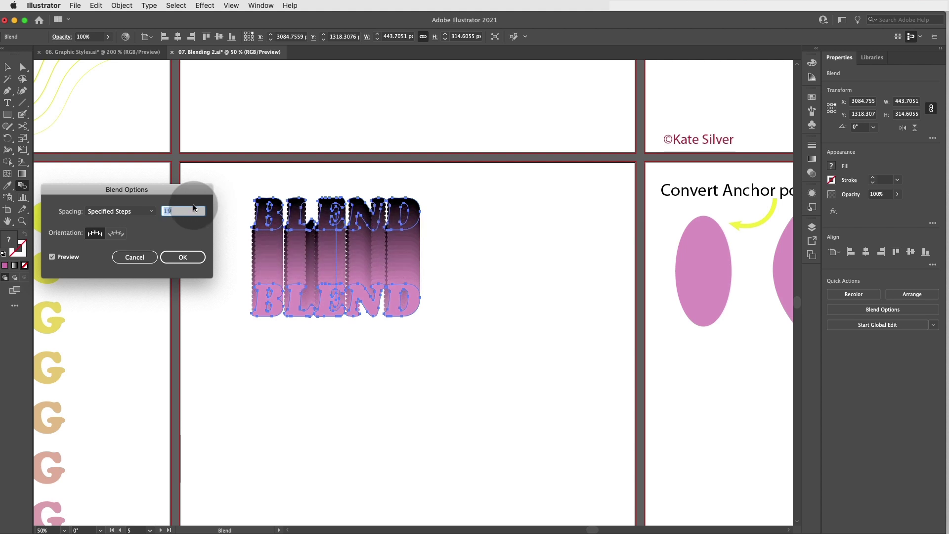
key(Up)
key(Up)
key(Up)
key(Up)
key(Up)
key(Up)
key(Up)
key(Up)
key(Up)
key(Up)
key(Up)
key(Up)
key(Up)
key(Up)
key(Up)
key(Up)
key(Up)
key(Up)
key(Up)
click(182, 258)
click(7, 67)
click(477, 257)
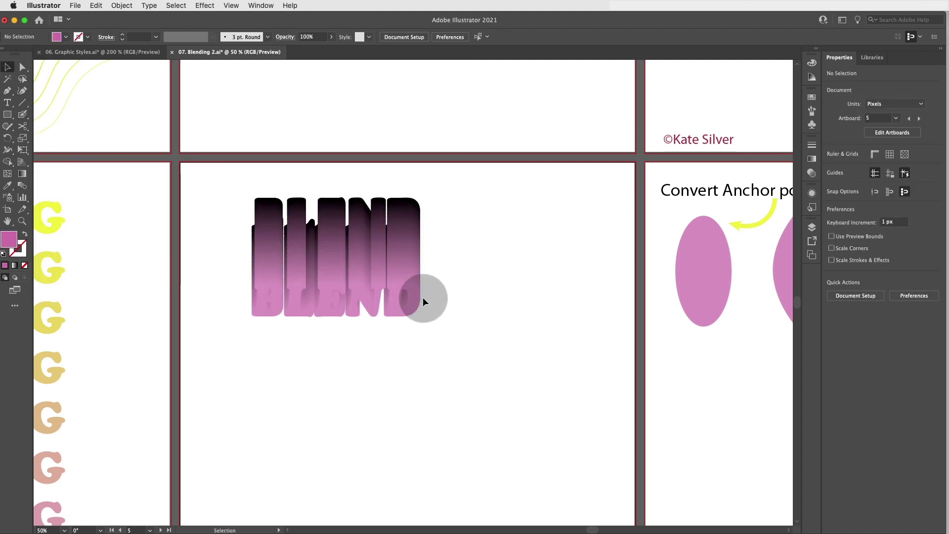
- Give the front pink word of the BLEND blend a black (000000) stroke using the Direct Selection tool, and deselect it
key(a)
click(388, 298)
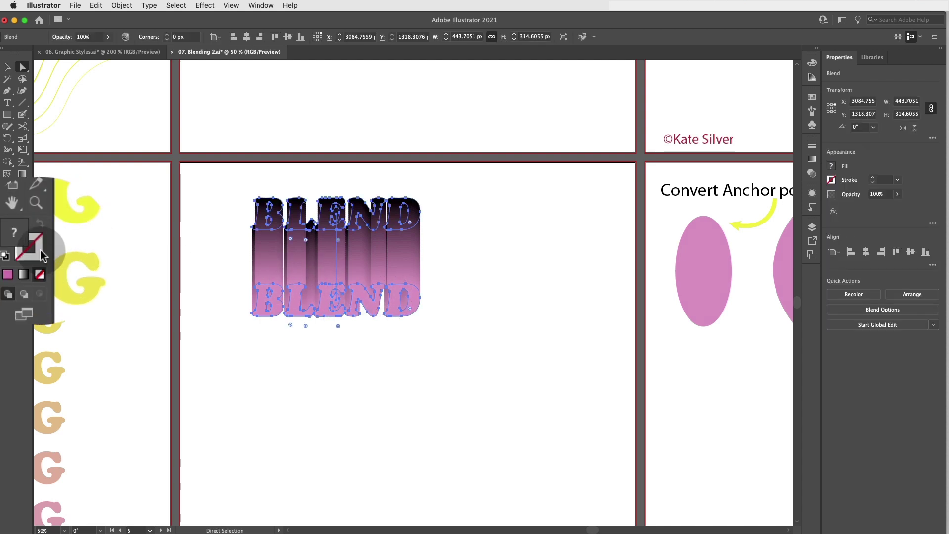
click(19, 248)
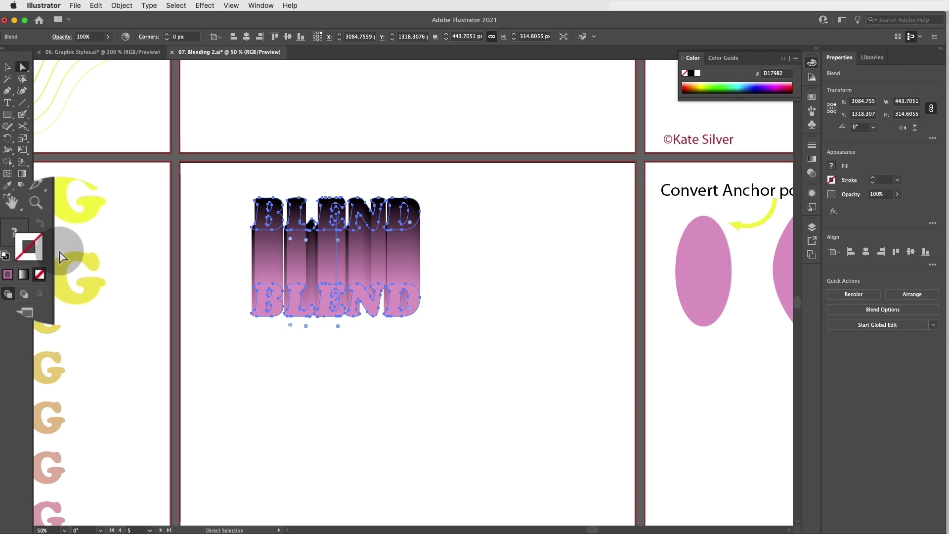
click(693, 73)
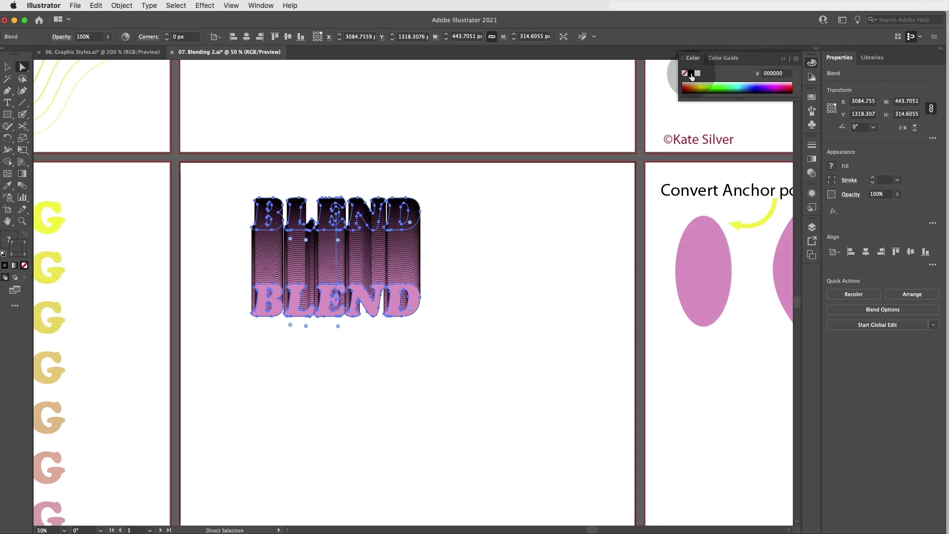
click(518, 232)
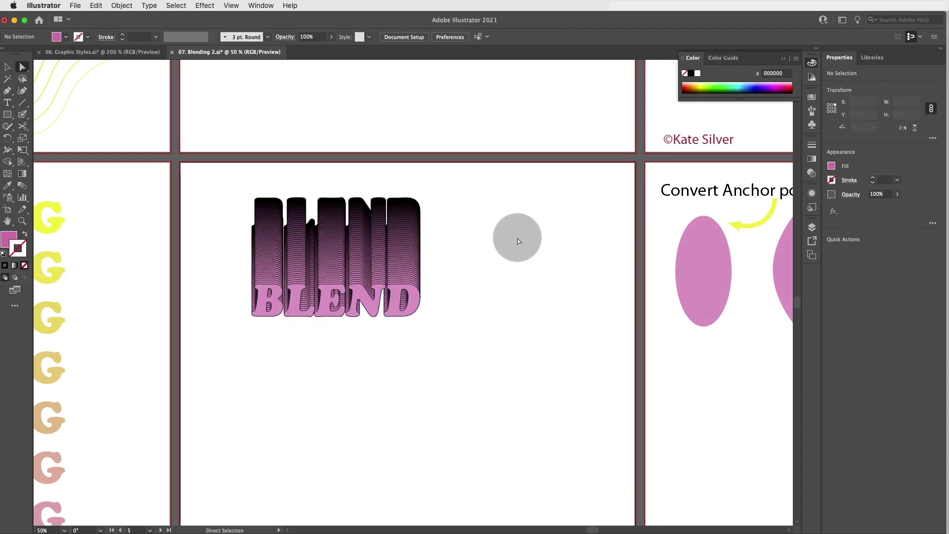
- Review the outlined BLEND blend alongside the example blends and BLENDING word rows on the neighbouring artboards
scroll(519, 241, down, 1)
scroll(518, 241, down, 3)
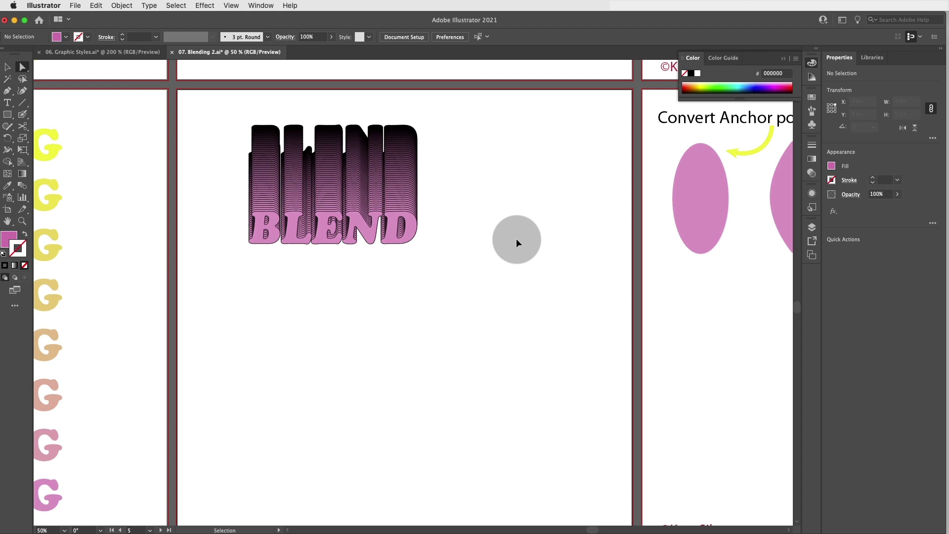
key(super+minus)
scroll(517, 239, right, 5)
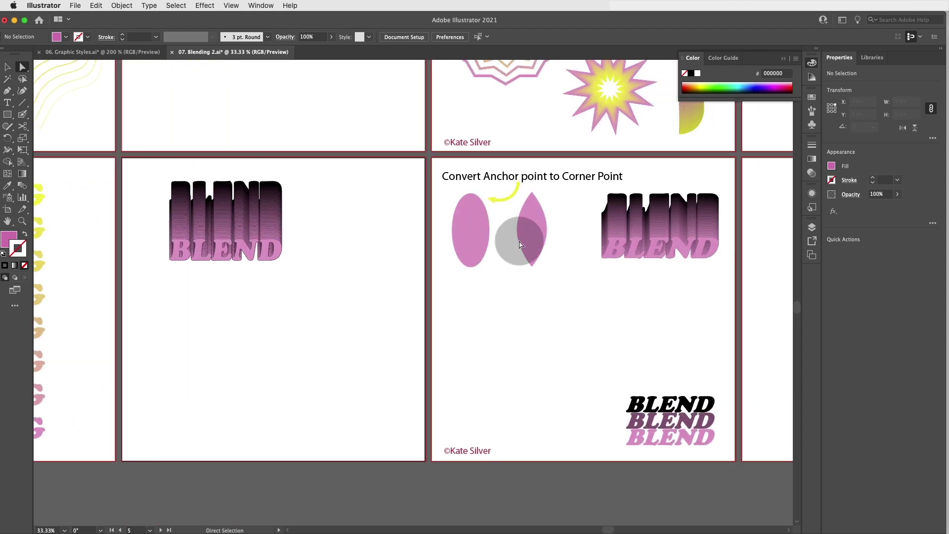
scroll(519, 245, right, 7)
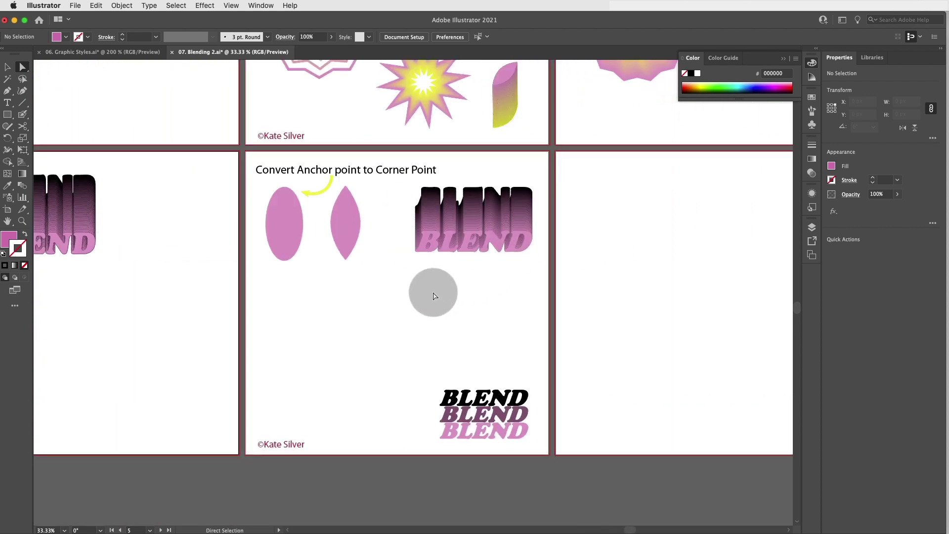
scroll(430, 293, left, 12)
scroll(429, 294, left, 3)
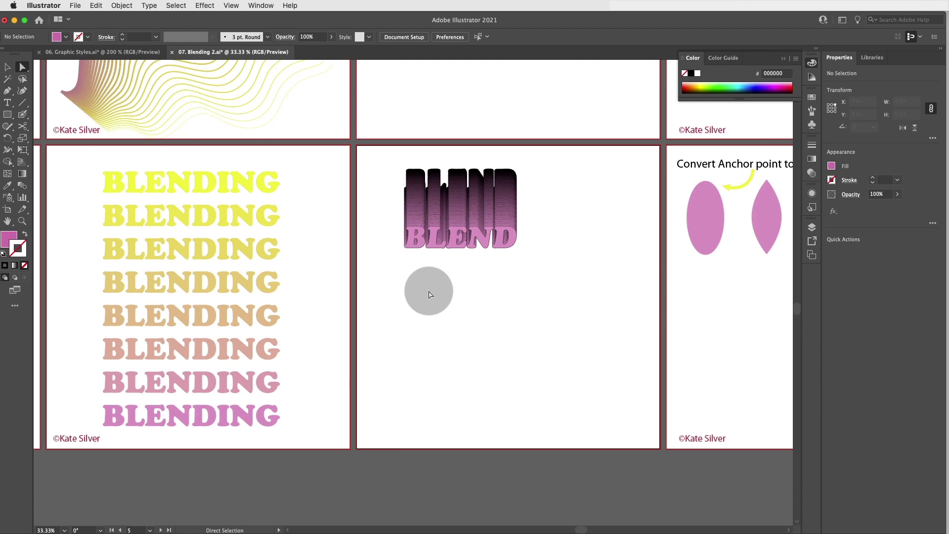
key(super+minus)
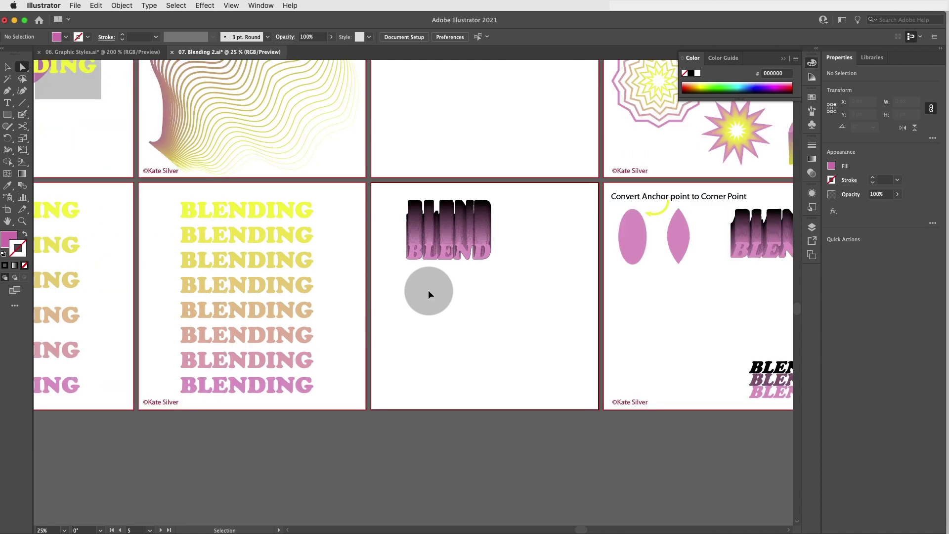